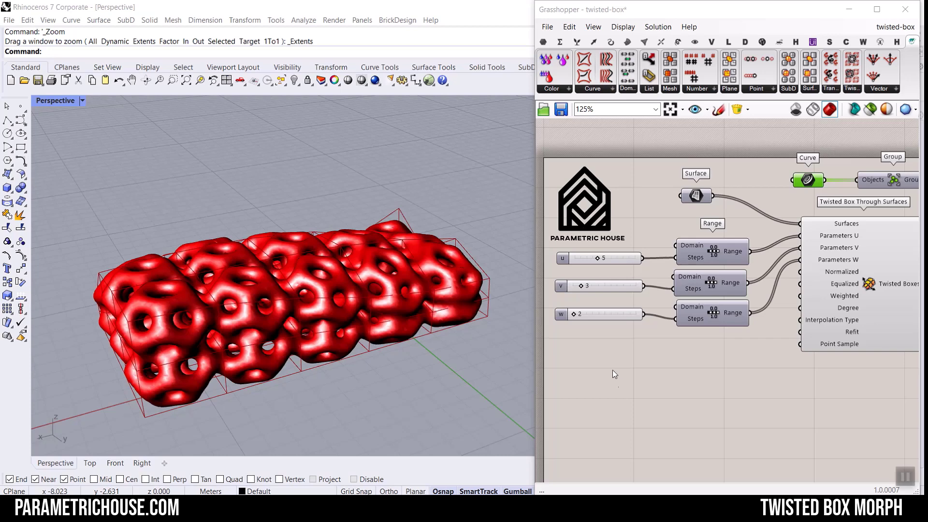
# Examine the red twisted-box morph from several sides, along with the Twisted Box Through Surfaces component and its inputs.
pyautogui.keyDown('shift'); pyautogui.moveTo(431, 325); pyautogui.dragTo(454, 290, button='right'); pyautogui.keyUp('shift')
pyautogui.scroll(4, 434, 276)
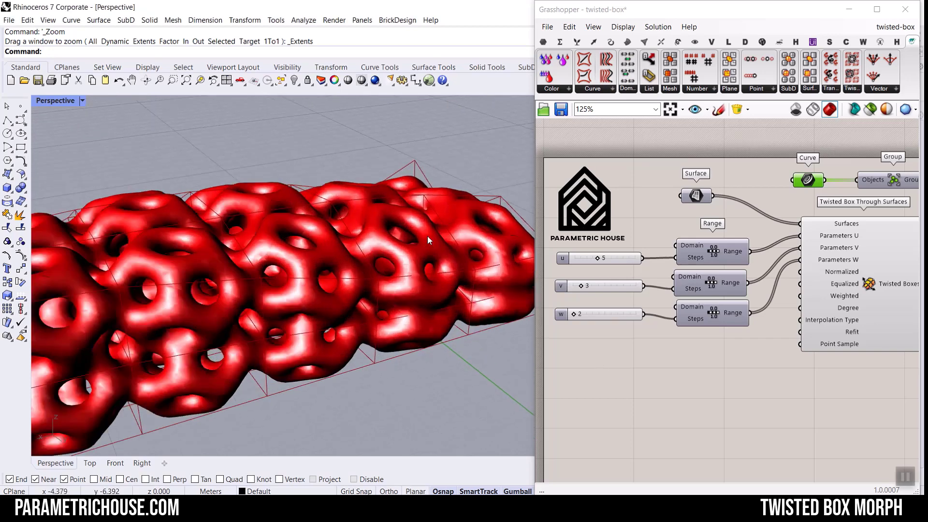
pyautogui.moveTo(428, 238); pyautogui.dragTo(370, 244, button='right')
pyautogui.scroll(-4, 338, 232)
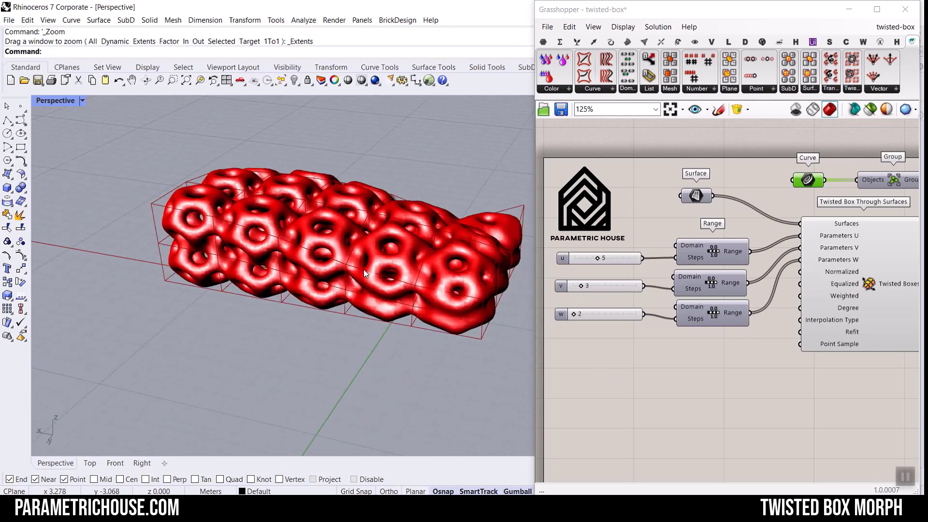
pyautogui.moveTo(217, 263); pyautogui.dragTo(287, 289, button='right')
pyautogui.scroll(4, 266, 269)
pyautogui.scroll(3, 758, 255)
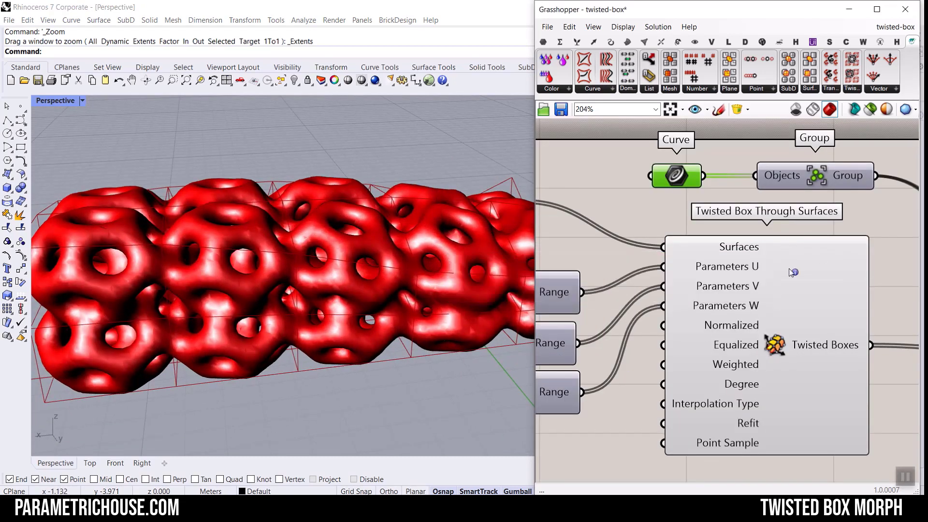
pyautogui.keyDown('ctrl'); pyautogui.keyDown('alt'); pyautogui.click(780, 320); pyautogui.keyUp('alt'); pyautogui.keyUp('ctrl')
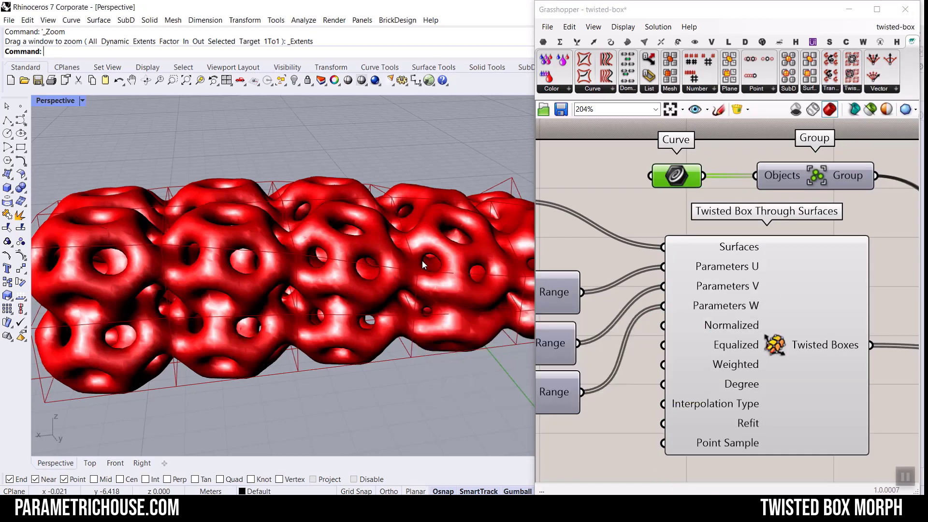
pyautogui.moveTo(422, 260); pyautogui.dragTo(385, 260, button='right')
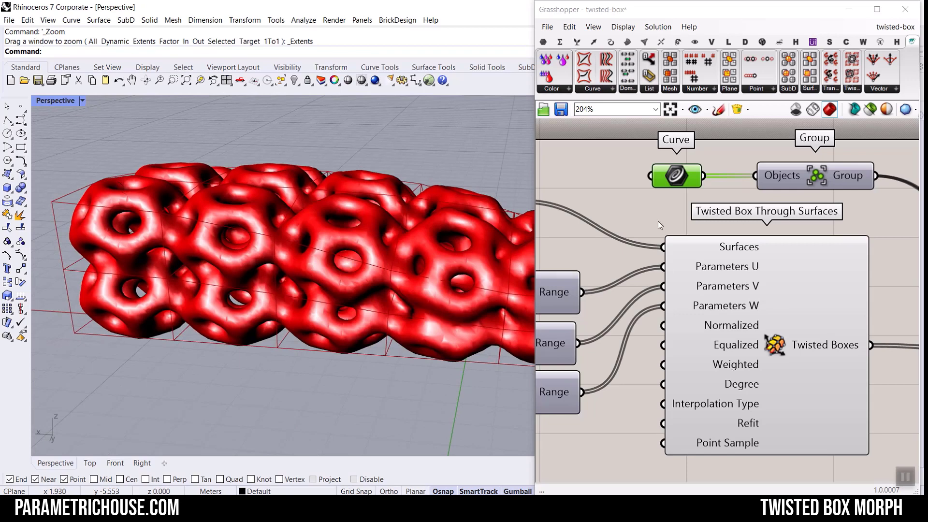
pyautogui.moveTo(658, 225); pyautogui.dragTo(677, 273, button='right')
pyautogui.scroll(-5, 327, 247)
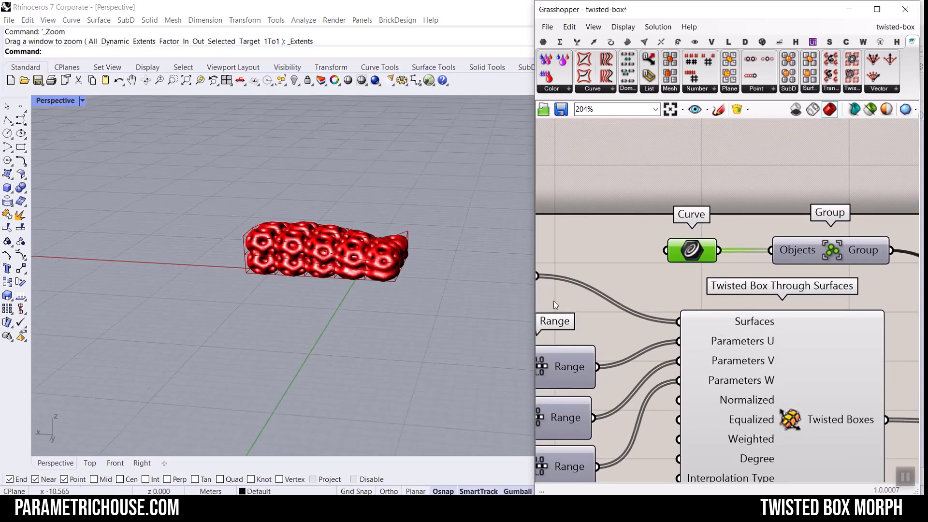
# Turn on the preview of the Curve component to compare the source wireframe module with the morphed model.
pyautogui.rightClick(695, 251)
pyautogui.click(724, 268)
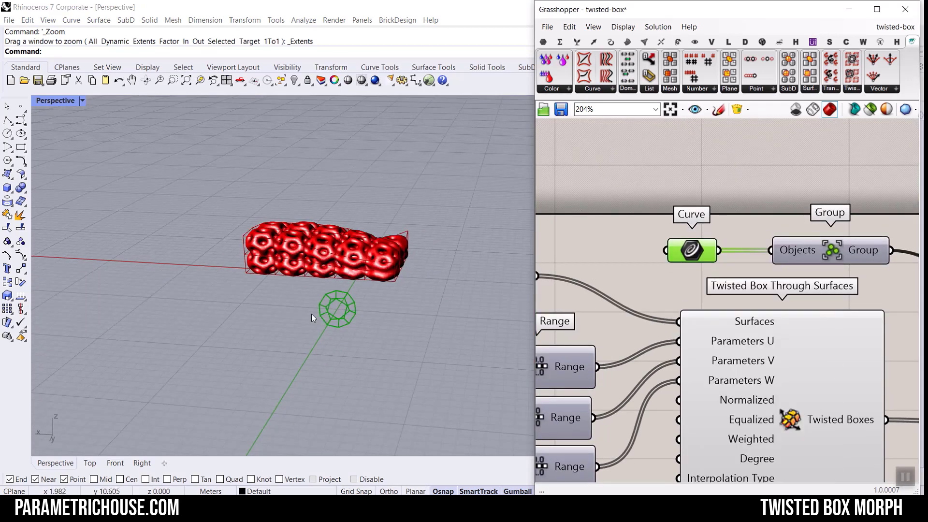
pyautogui.scroll(5, 362, 344)
pyautogui.scroll(-5, 384, 268)
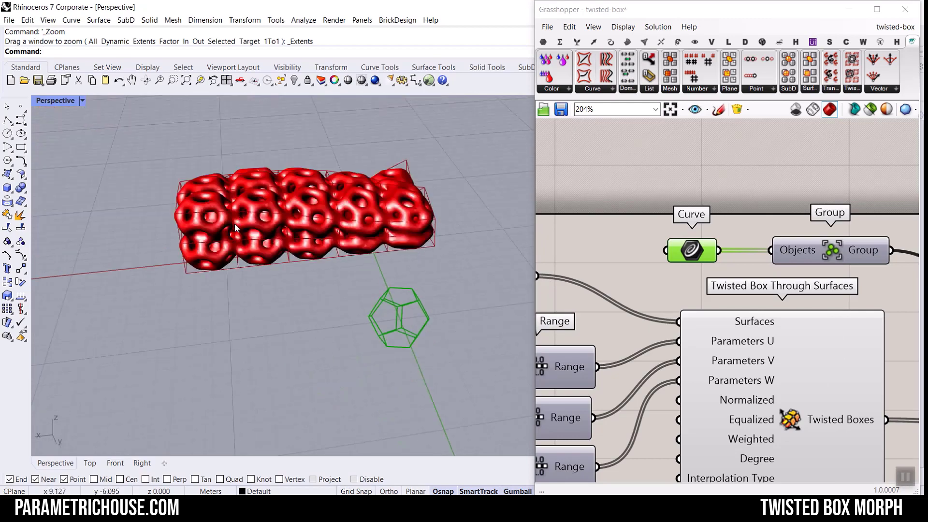
pyautogui.scroll(7, 234, 224)
pyautogui.scroll(-7, 235, 272)
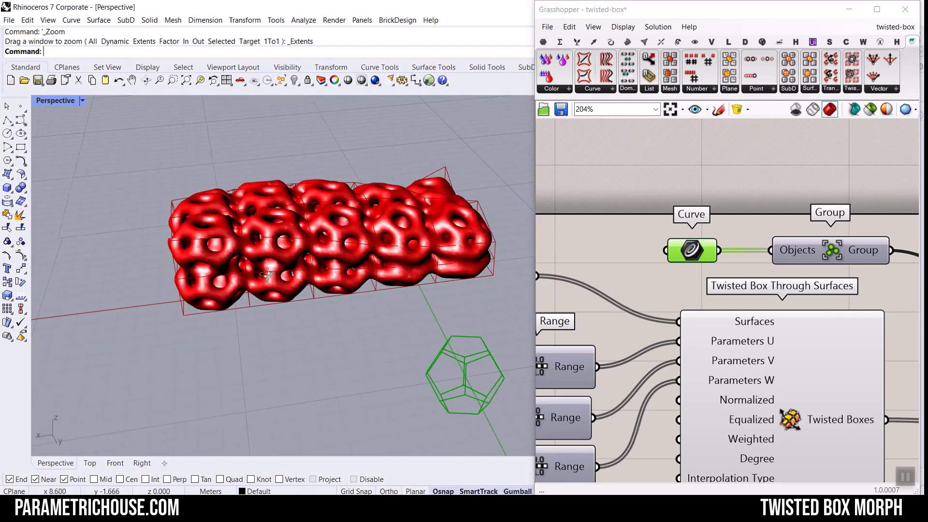
# Examine the volume part of the definition, from Curve To Volume through Volume Union and Smooth Volume to Volume to Mesh.
pyautogui.moveTo(237, 270)
pyautogui.mouseDown(button='right')
pyautogui.moveTo(430, 248)
pyautogui.moveTo(261, 255)
pyautogui.moveTo(238, 265)
pyautogui.mouseUp(button='right')
pyautogui.moveTo(756, 267); pyautogui.dragTo(608, 229, button='right')
pyautogui.scroll(-9, 606, 226)
pyautogui.scroll(8, 755, 235)
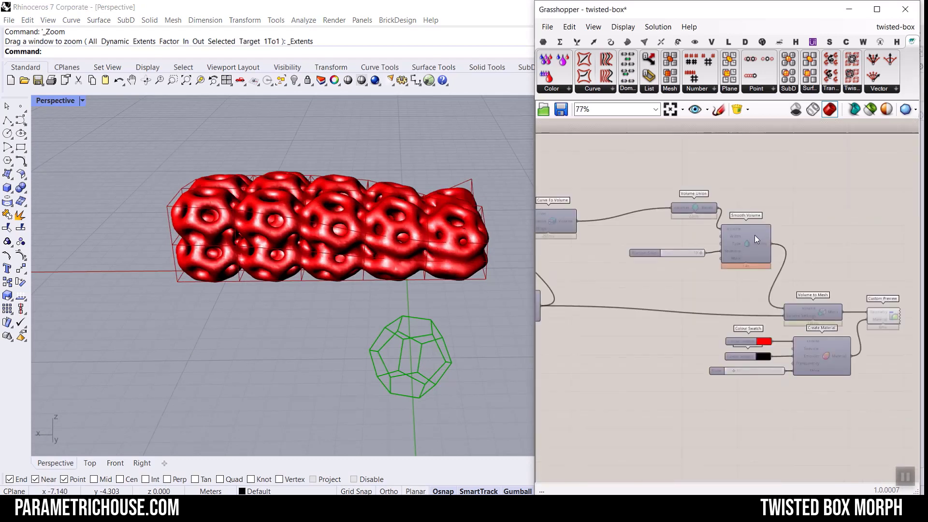
pyautogui.scroll(-3, 744, 237)
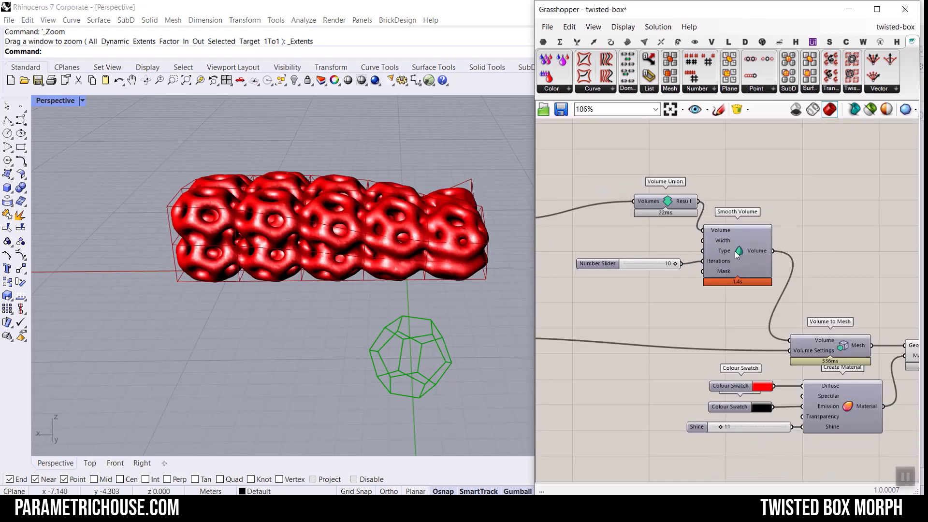
pyautogui.click(239, 216)
pyautogui.scroll(5, 227, 242)
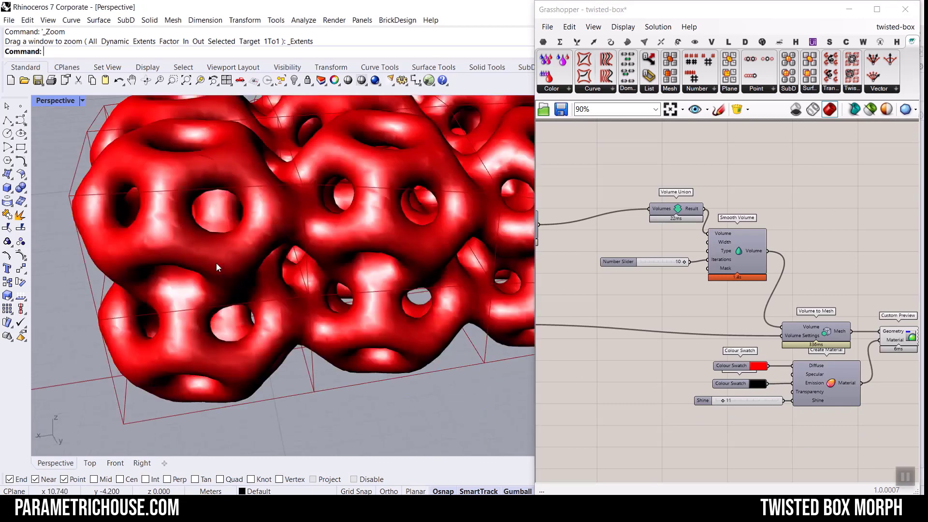
pyautogui.moveTo(550, 229); pyautogui.dragTo(711, 242, button='right')
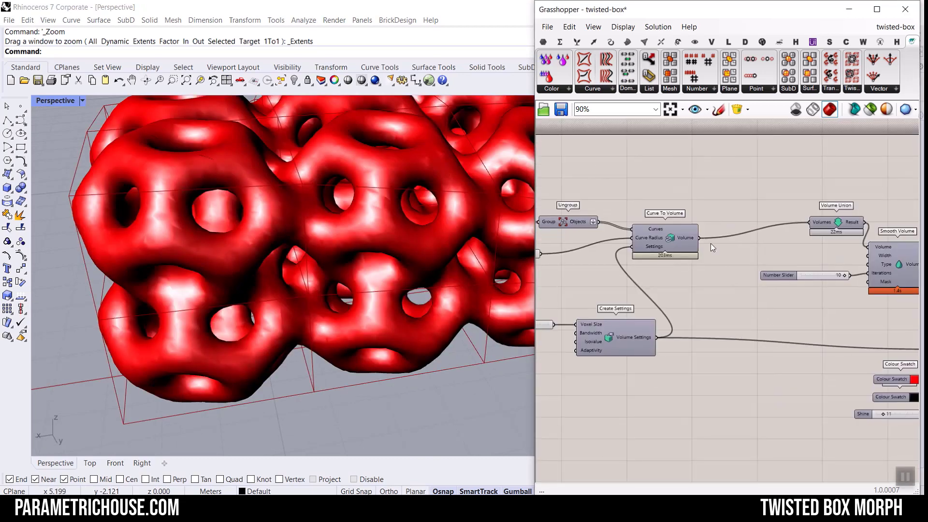
pyautogui.moveTo(575, 229); pyautogui.dragTo(577, 229, button='right')
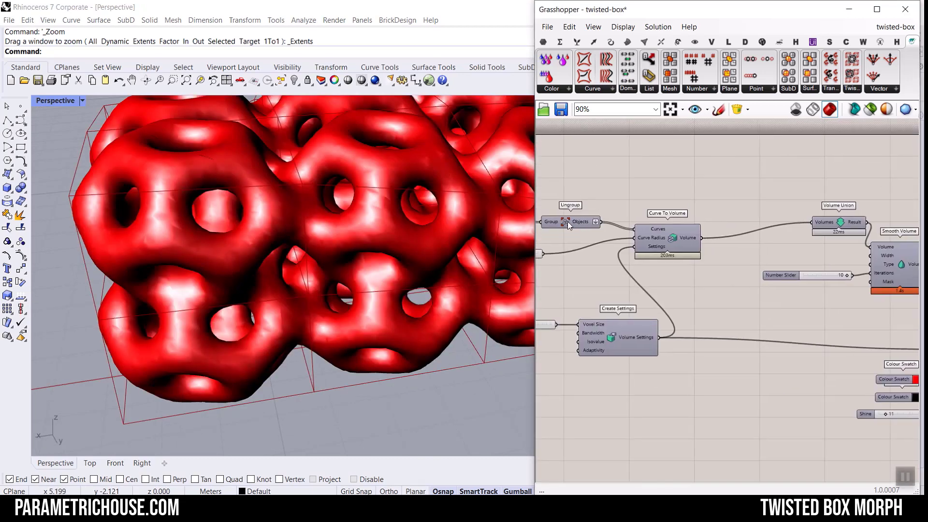
# Disable the Curve To Volume component to inspect the bare morphed curves, and re-enable it.
pyautogui.rightClick(567, 221)
pyautogui.click(649, 251)
pyautogui.rightClick(673, 237)
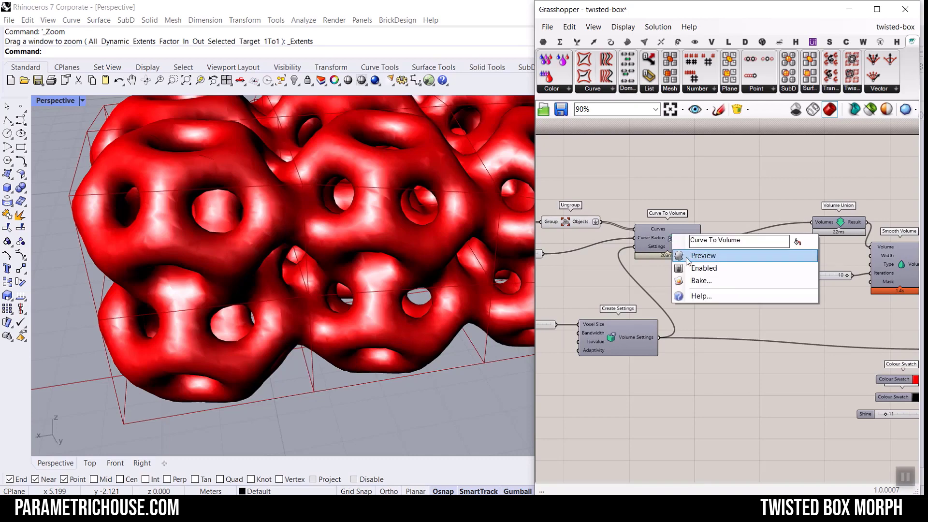
pyautogui.click(696, 268)
pyautogui.scroll(-5, 357, 232)
pyautogui.moveTo(358, 232); pyautogui.dragTo(299, 211, button='right')
pyautogui.scroll(7, 299, 210)
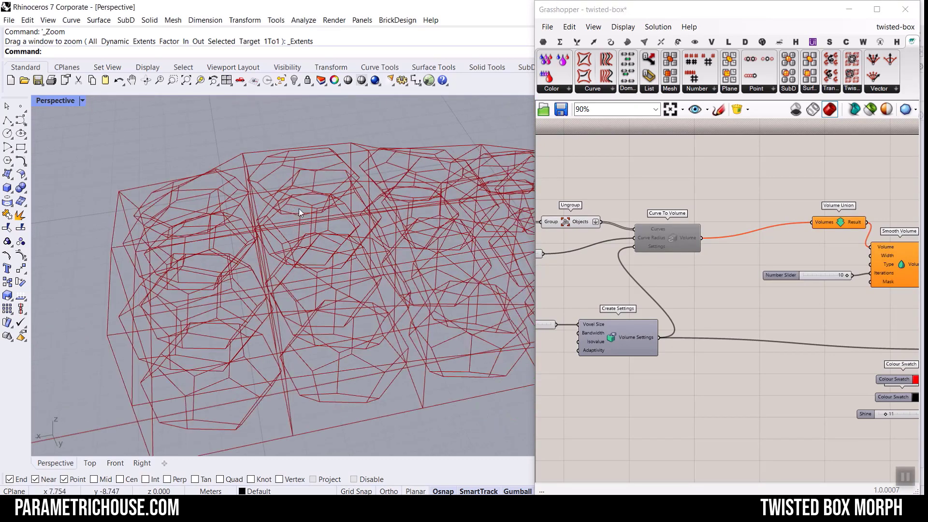
pyautogui.rightClick(672, 233)
pyautogui.click(694, 268)
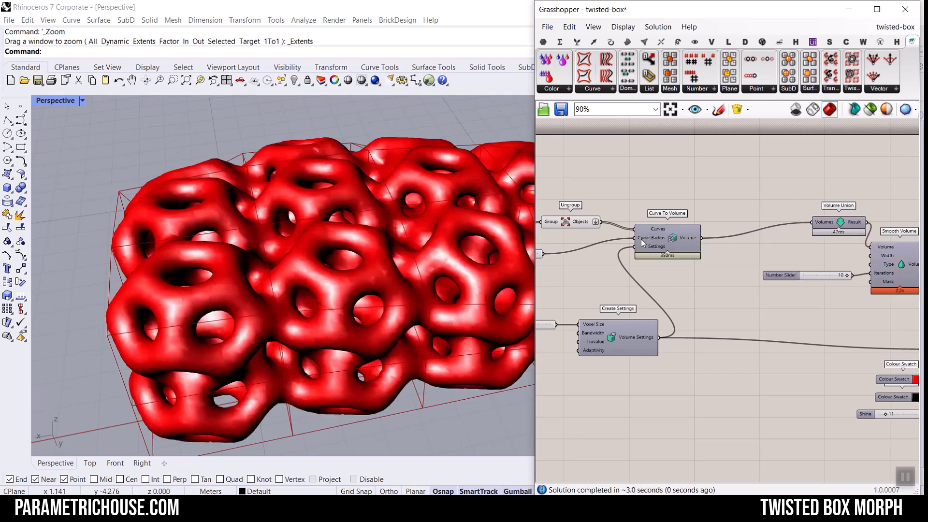
# Examine the smoothed red mesh up close from several angles.
pyautogui.scroll(-5, 294, 271)
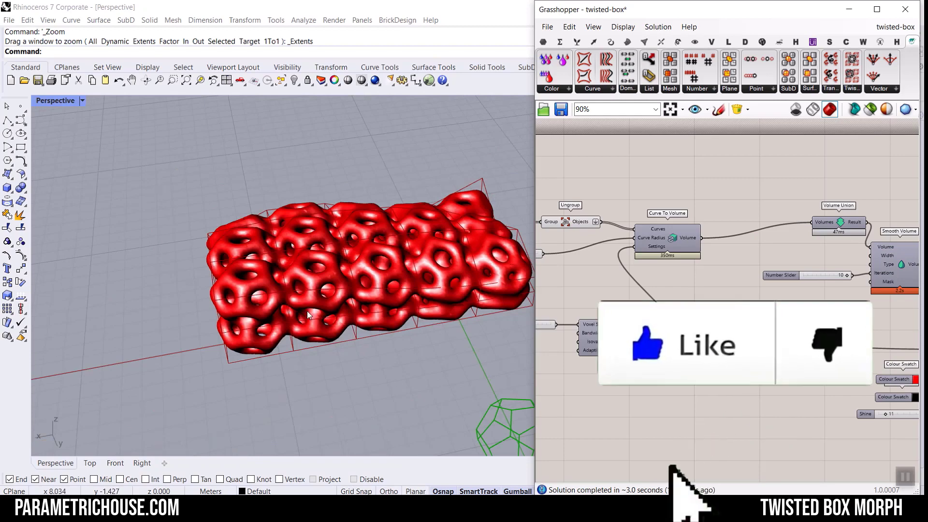
pyautogui.moveTo(343, 280); pyautogui.dragTo(369, 281, button='right')
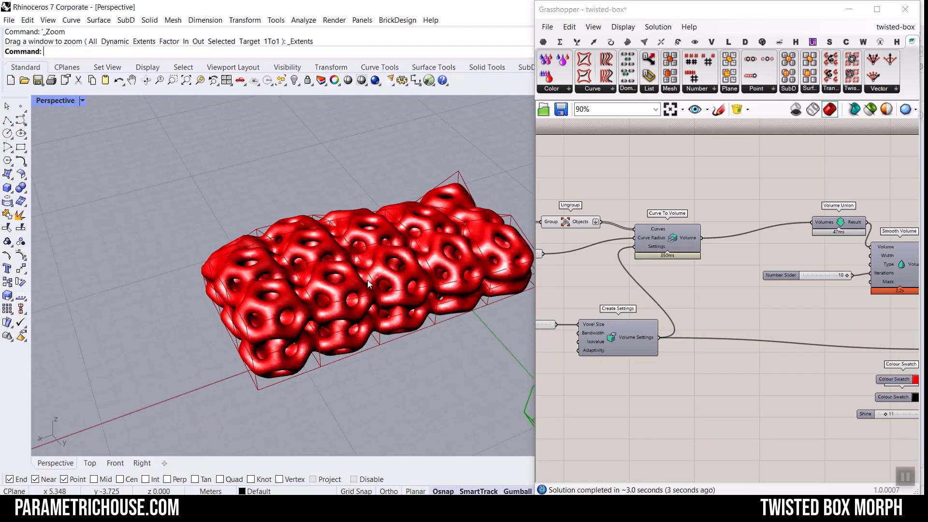
pyautogui.scroll(6, 370, 282)
pyautogui.moveTo(294, 305); pyautogui.dragTo(364, 285, button='right')
pyautogui.scroll(4, 357, 285)
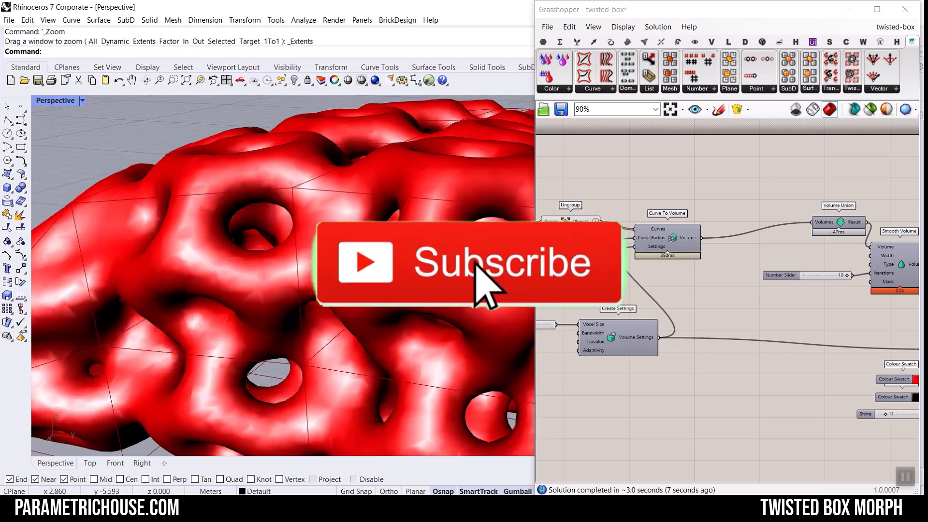
pyautogui.scroll(-4, 363, 285)
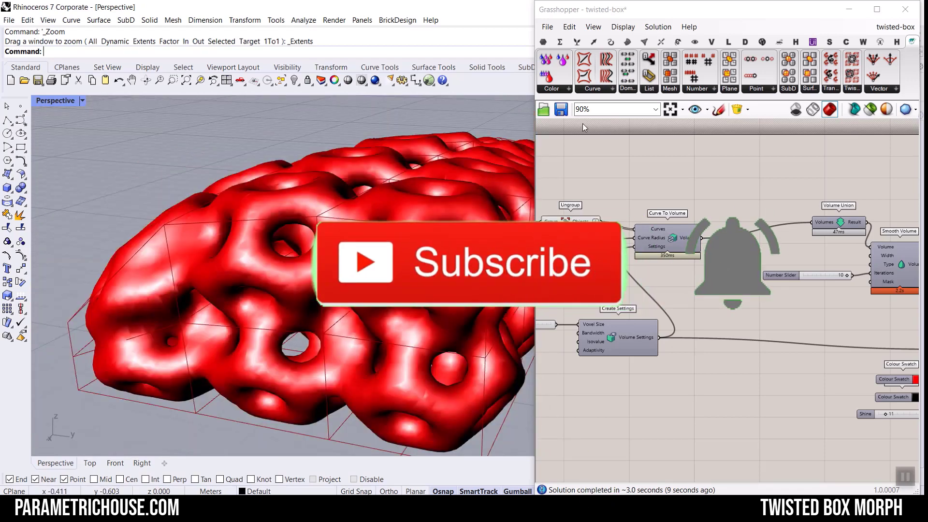
pyautogui.click(544, 42)
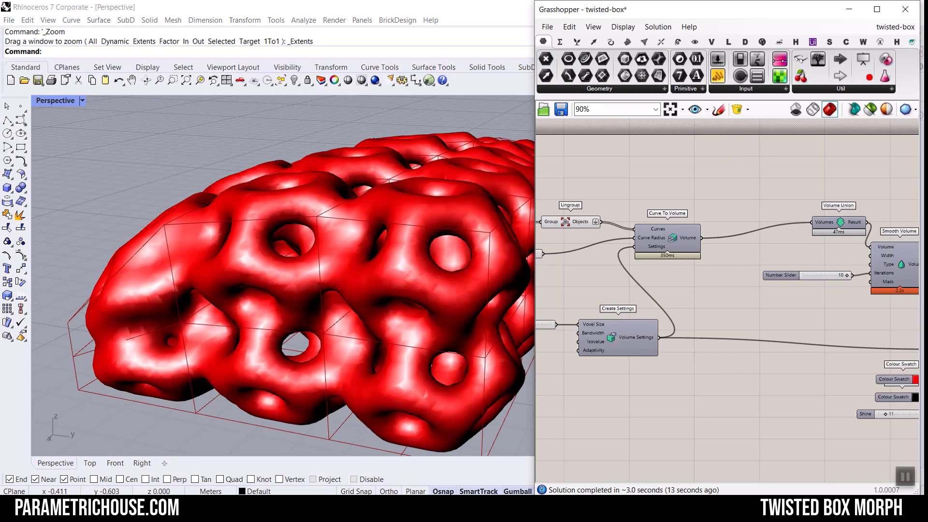
pyautogui.moveTo(870, 76); pyautogui.dragTo(883, 32)
pyautogui.press('Escape')
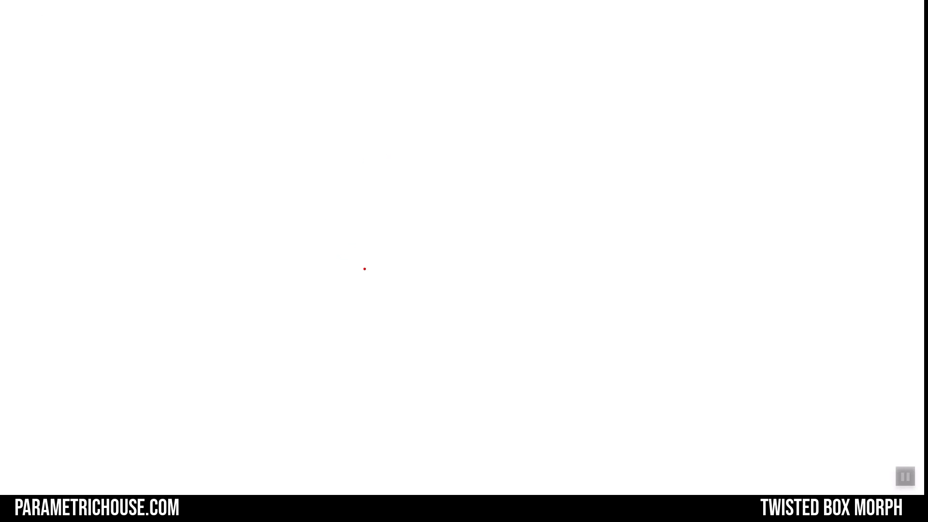
# Sketch a curved four-sided surface in red with dashed lines through its middle in both directions, and label it "surface1".
pyautogui.moveTo(282, 274)
pyautogui.mouseDown()
pyautogui.moveTo(390, 274)
pyautogui.moveTo(683, 230)
pyautogui.moveTo(622, 286)
pyautogui.moveTo(591, 407)
pyautogui.moveTo(380, 377)
pyautogui.moveTo(162, 399)
pyautogui.moveTo(282, 274)
pyautogui.mouseUp()
pyautogui.moveTo(241, 330); pyautogui.dragTo(296, 329)
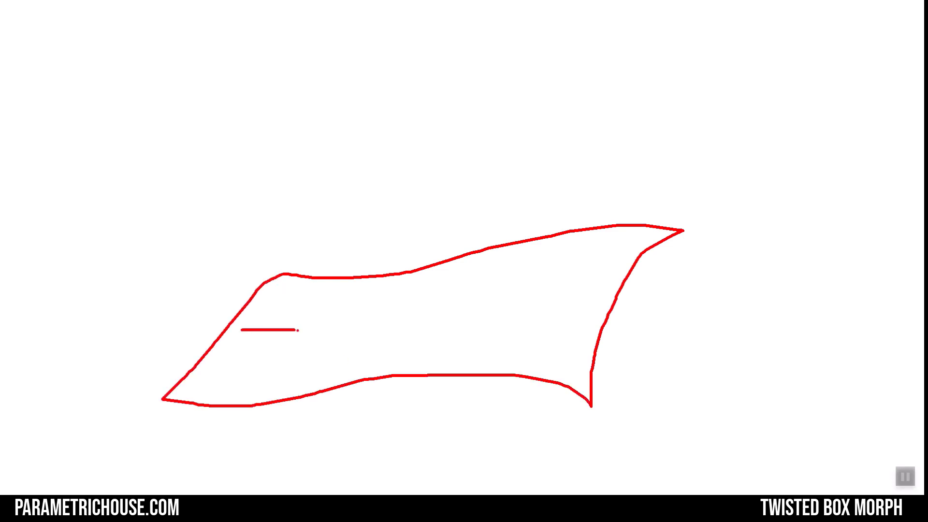
pyautogui.moveTo(436, 310); pyautogui.dragTo(473, 304)
pyautogui.moveTo(490, 303); pyautogui.dragTo(521, 300)
pyautogui.moveTo(553, 294); pyautogui.dragTo(601, 293)
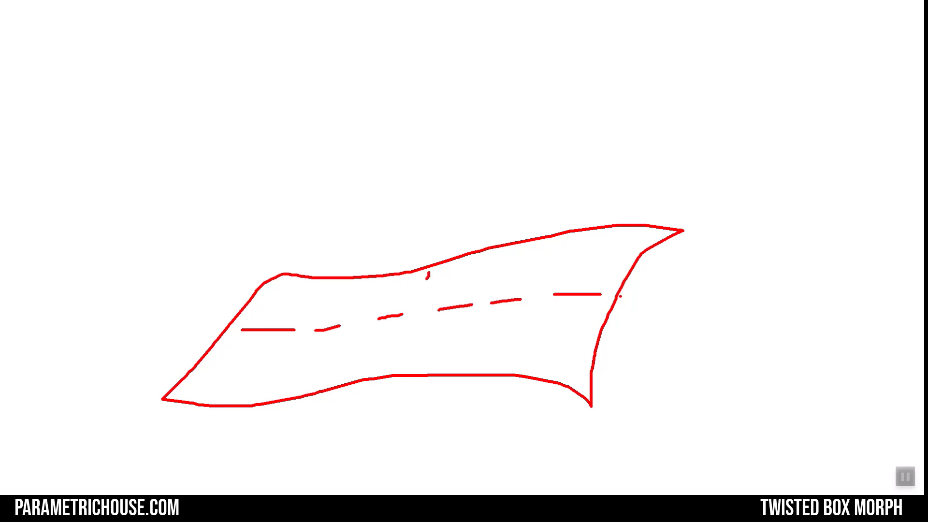
pyautogui.moveTo(428, 274); pyautogui.dragTo(402, 296)
pyautogui.moveTo(399, 317); pyautogui.dragTo(386, 342)
pyautogui.moveTo(379, 359); pyautogui.dragTo(378, 365)
pyautogui.write('surface1')
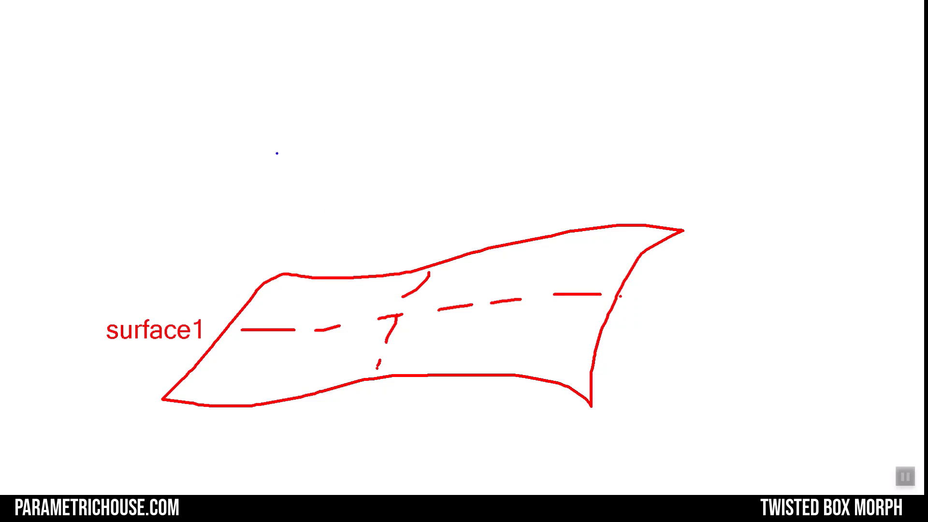
# Sketch a second curved surface in blue above the red one, label it "surface2", and mark the gap between the two surfaces.
pyautogui.moveTo(282, 138)
pyautogui.mouseDown()
pyautogui.moveTo(577, 94)
pyautogui.moveTo(688, 103)
pyautogui.moveTo(549, 261)
pyautogui.moveTo(391, 226)
pyautogui.moveTo(140, 252)
pyautogui.moveTo(235, 139)
pyautogui.mouseUp()
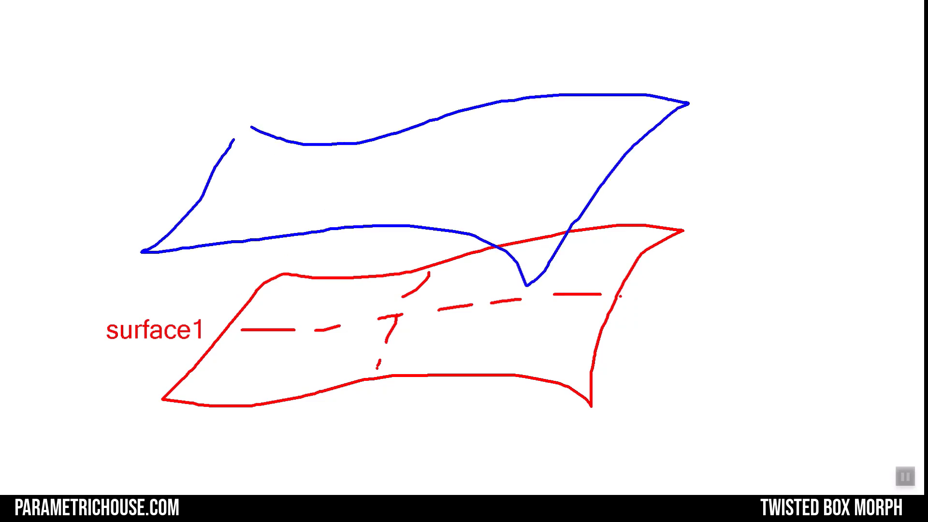
pyautogui.write('surface1')
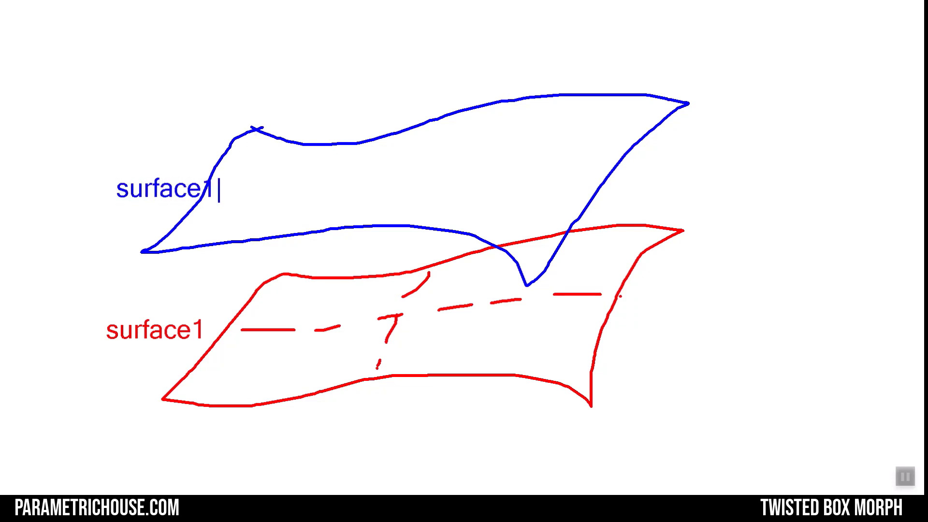
pyautogui.press('BackSpace')
pyautogui.write('2')
pyautogui.moveTo(354, 219); pyautogui.dragTo(359, 330)
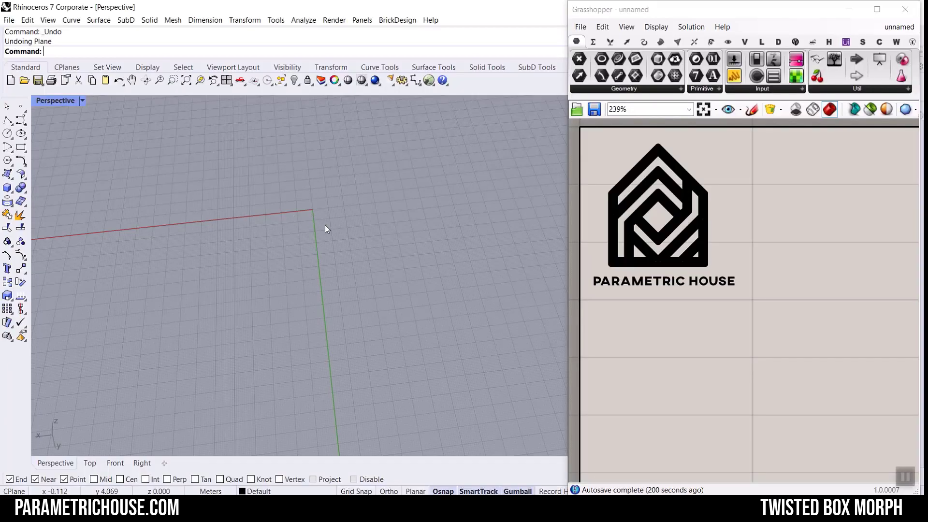
# Draw a rectangular plane surface on the ground grid from corner to corner, covering the origin.
pyautogui.scroll(-3, 324, 225)
pyautogui.scroll(2, 399, 267)
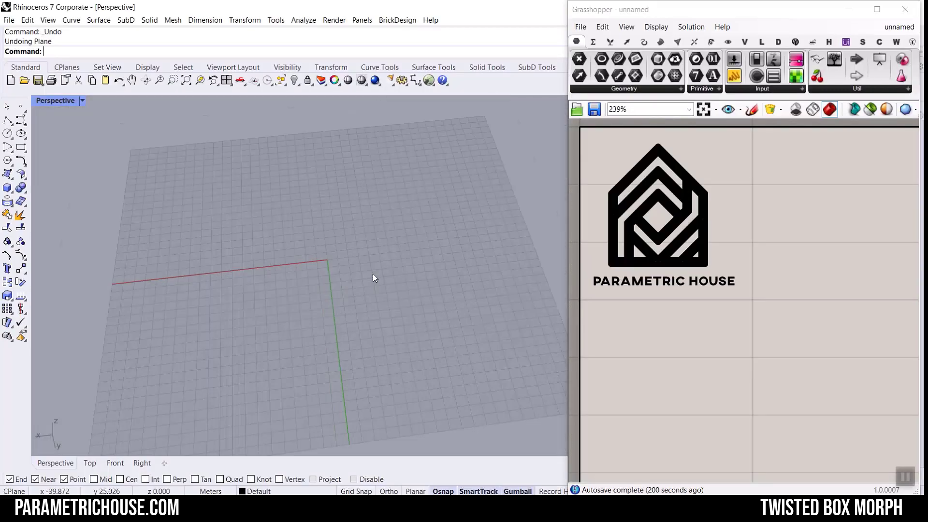
pyautogui.scroll(1, 373, 273)
pyautogui.moveTo(373, 273); pyautogui.dragTo(342, 274, button='right')
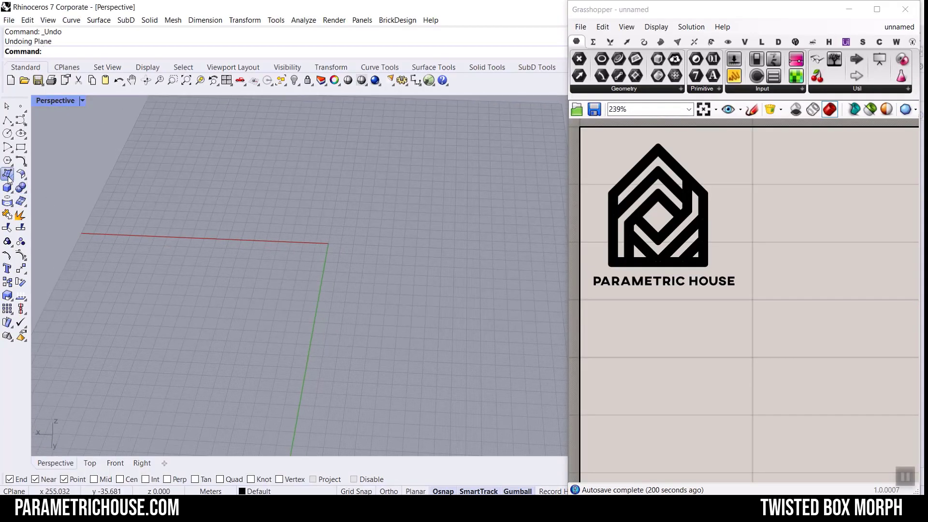
pyautogui.click(8, 176)
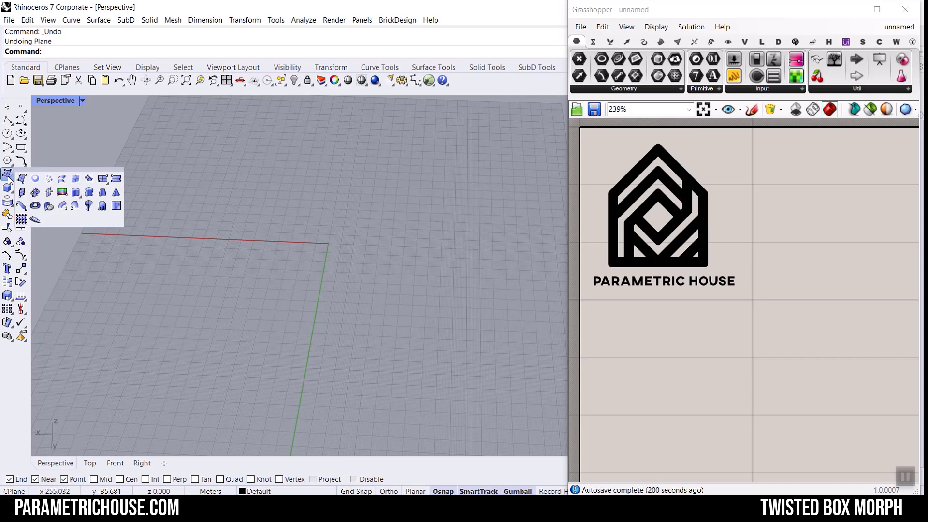
pyautogui.click(103, 181)
pyautogui.scroll(-3, 147, 209)
pyautogui.click(172, 205)
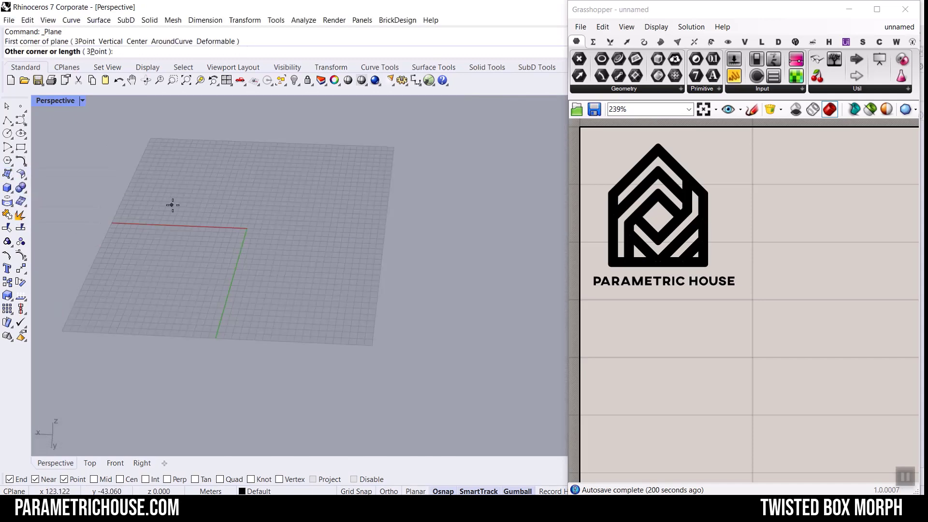
pyautogui.click(354, 306)
# Set the Perspective viewport's display mode to Shaded.
pyautogui.scroll(4, 296, 282)
pyautogui.moveTo(327, 307); pyautogui.dragTo(354, 267, button='right')
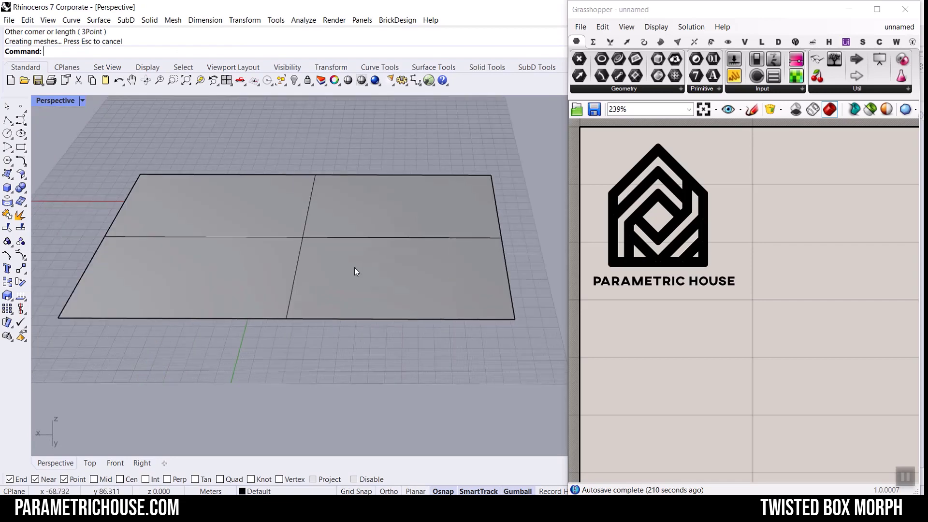
pyautogui.click(52, 103)
pyautogui.click(68, 154)
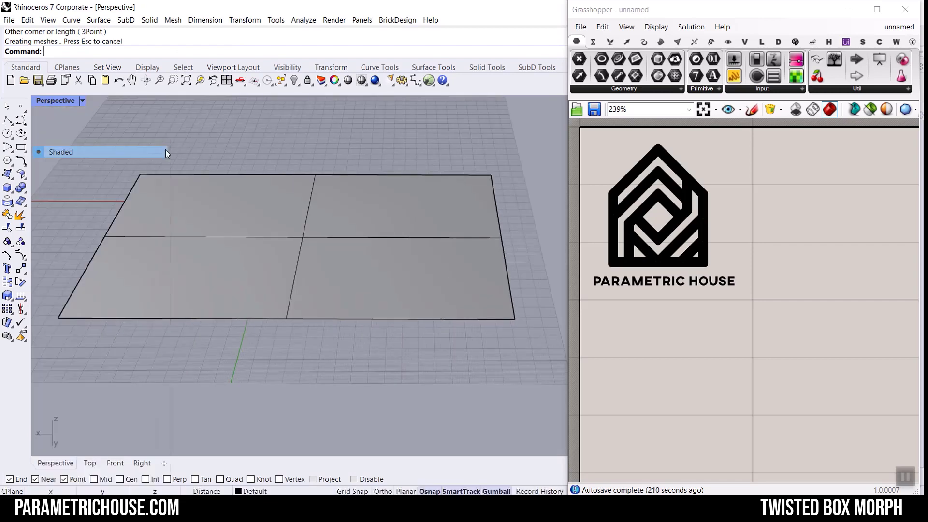
# Duplicate the flat rectangular surface vertically upward, leaving the copy floating above the original.
pyautogui.scroll(-3, 211, 209)
pyautogui.click(297, 262)
pyautogui.moveTo(242, 276); pyautogui.dragTo(292, 247, button='right')
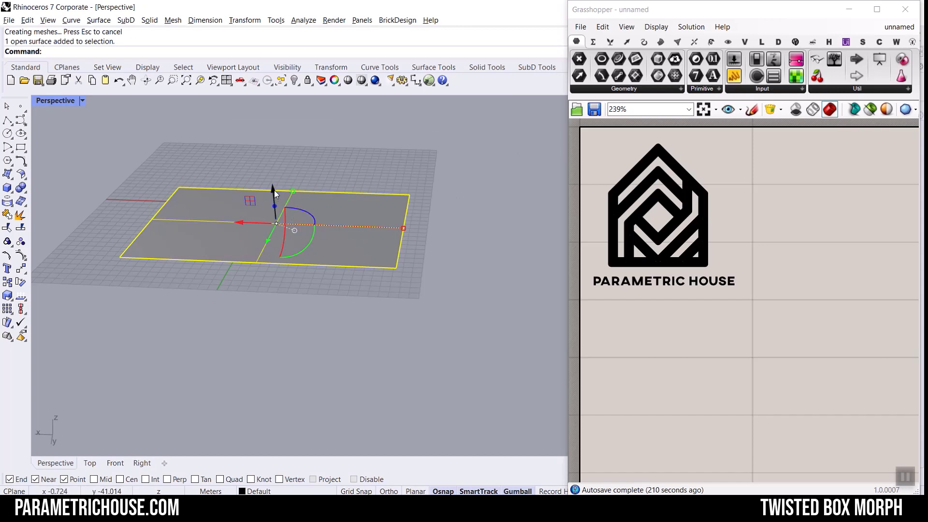
pyautogui.keyDown('alt'); pyautogui.moveTo(275, 190); pyautogui.dragTo(274, 155); pyautogui.keyUp('alt')
pyautogui.click(293, 296)
pyautogui.moveTo(289, 305)
pyautogui.mouseDown(button='right')
pyautogui.moveTo(264, 300)
pyautogui.moveTo(283, 273)
pyautogui.moveTo(286, 294)
pyautogui.mouseUp(button='right')
pyautogui.scroll(4, 261, 180)
pyautogui.scroll(-4, 338, 203)
pyautogui.moveTo(338, 203); pyautogui.dragTo(303, 236, button='right')
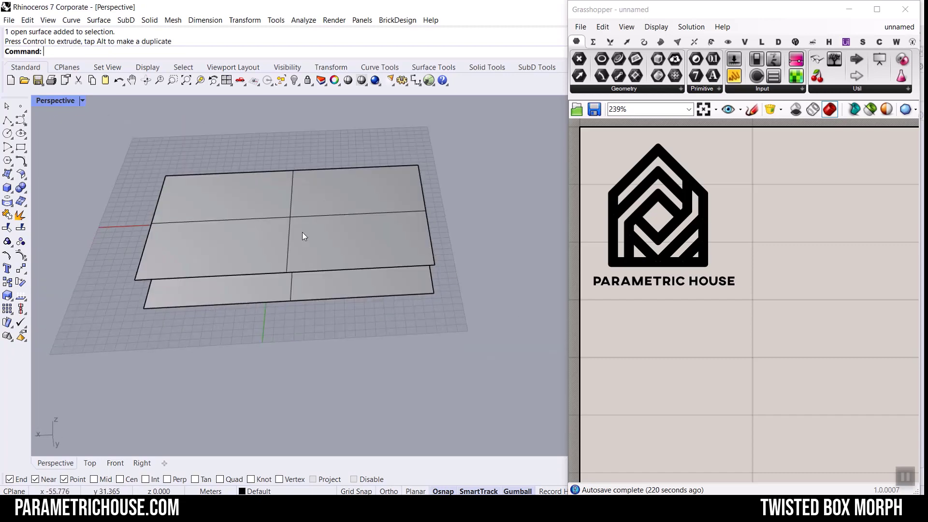
# Start the Rebuild command on the upper flat surface.
pyautogui.scroll(2, 303, 235)
pyautogui.click(330, 241)
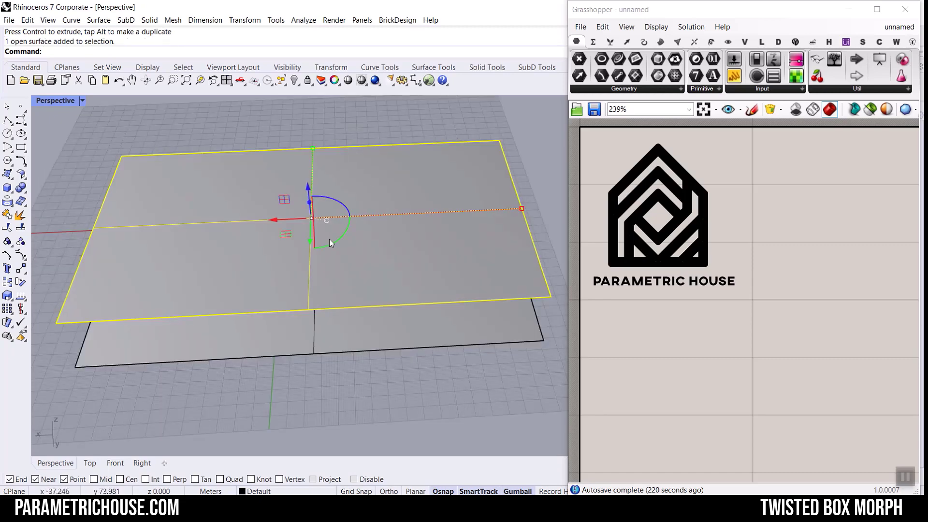
pyautogui.write('r')
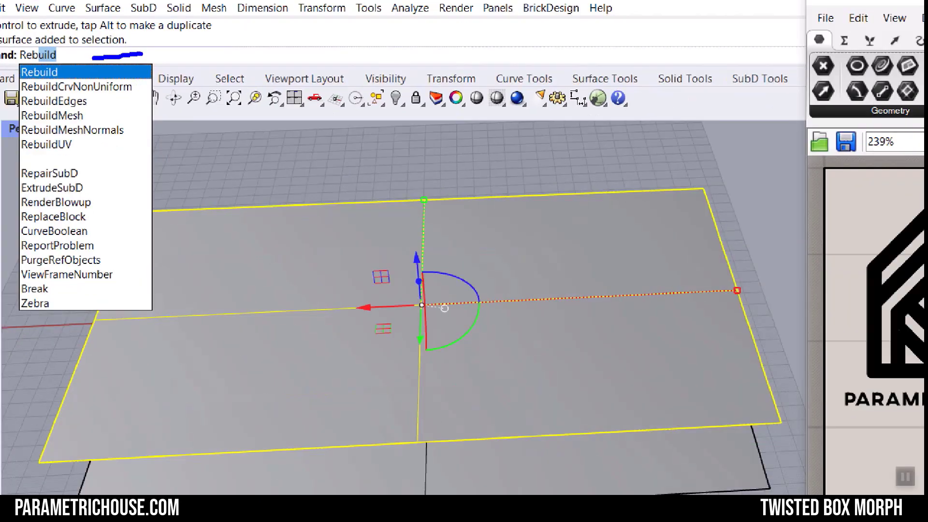
pyautogui.press('Return')
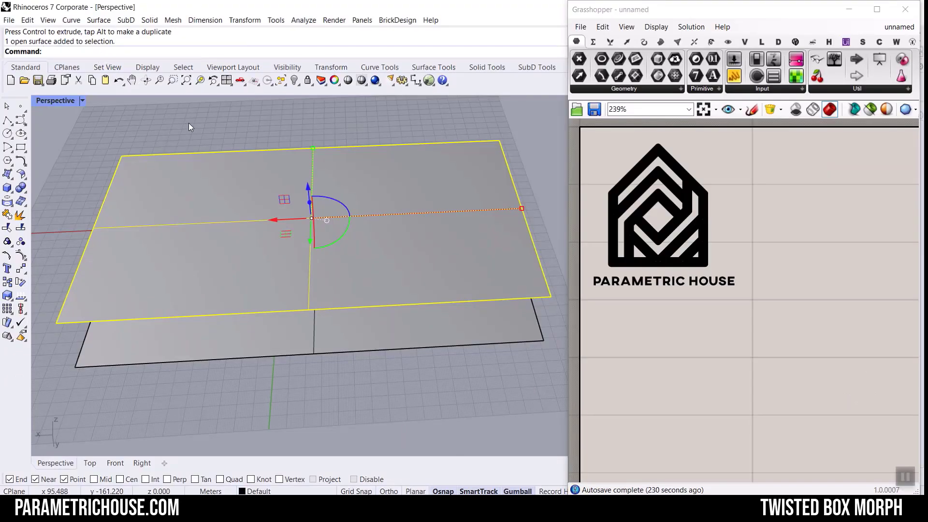
pyautogui.write('Rebuild')
pyautogui.press('Return')
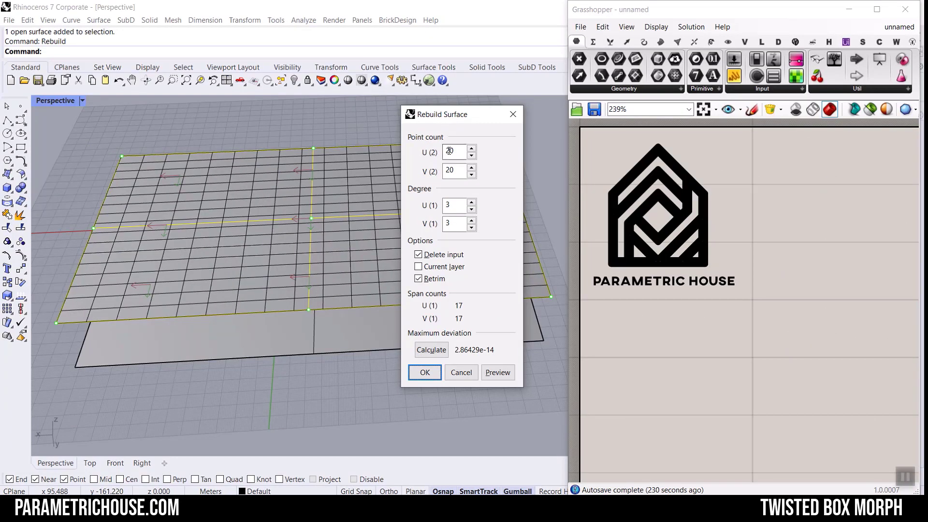
# Preview the surface rebuild with a point count of 10 in both U and V.
pyautogui.doubleClick(448, 151)
pyautogui.write('10')
pyautogui.press('Tab')
pyautogui.write('10')
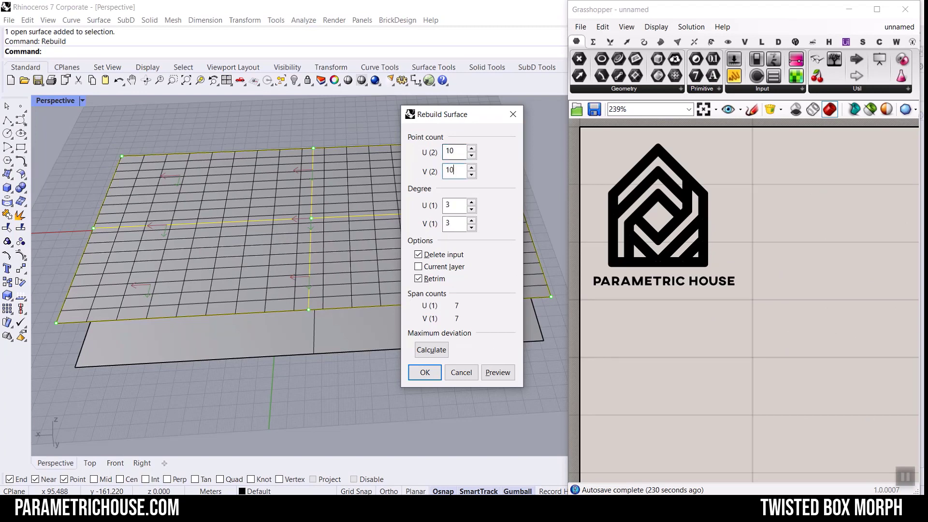
pyautogui.click(456, 152)
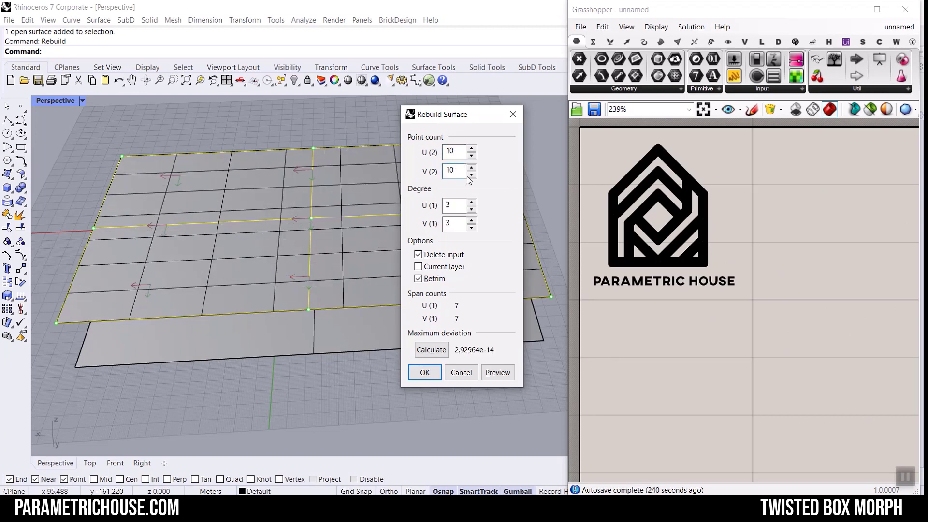
# Rebuild the upper surface with a point count of 20 in both U and V.
pyautogui.doubleClick(456, 154)
pyautogui.write('20')
pyautogui.press('Tab')
pyautogui.write('20')
pyautogui.press('Return')
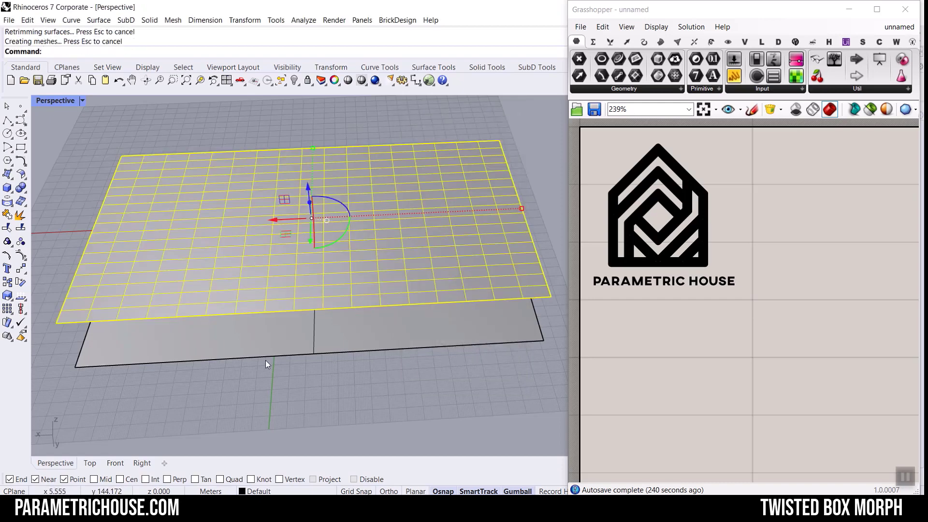
# Start SoftEditSrf on the rebuilt surface with Copy set to No and pick a base point near its far corner.
pyautogui.write('SoftEditSrf')
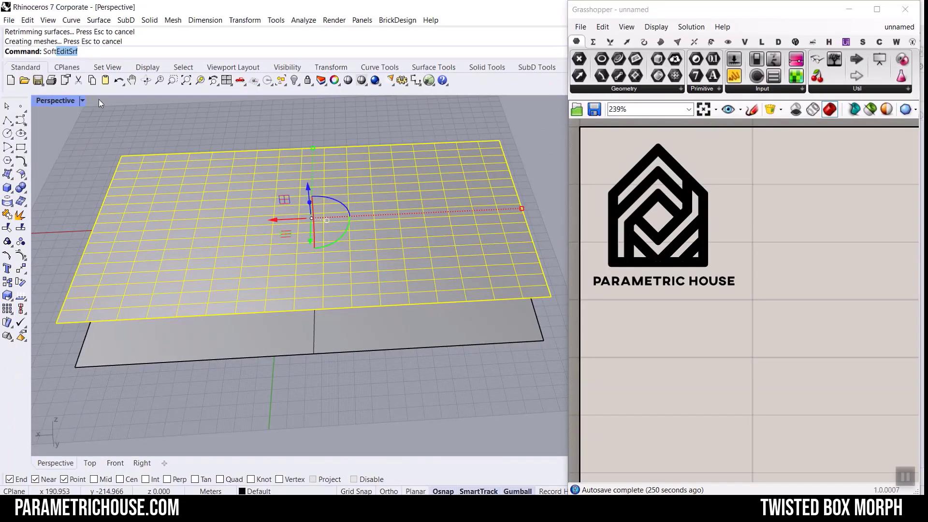
pyautogui.press('Return')
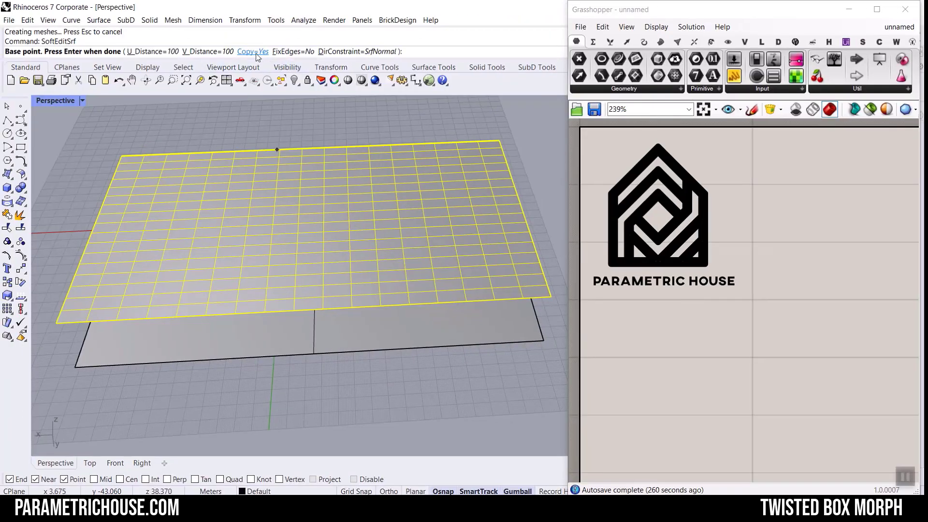
pyautogui.click(255, 53)
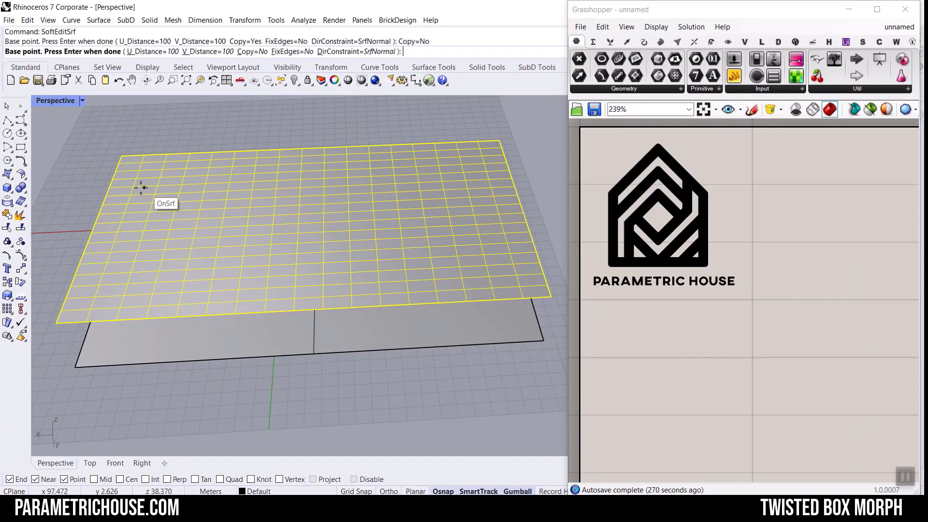
pyautogui.click(138, 181)
pyautogui.moveTo(138, 180); pyautogui.dragTo(190, 153, button='right')
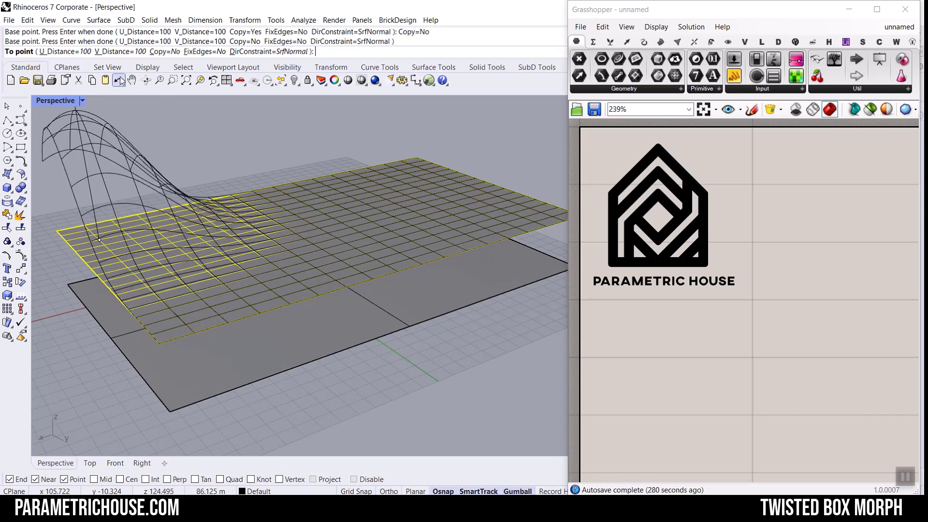
# Set the soft edit's U distance to 300 and pull the picked point upward to form a hump at that corner.
pyautogui.click(65, 52)
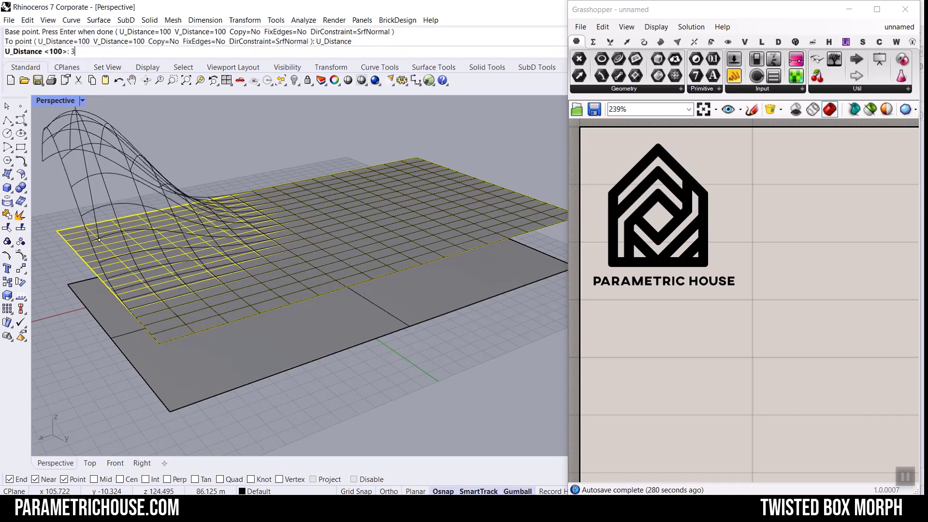
pyautogui.write('300')
pyautogui.press('Return')
pyautogui.moveTo(207, 217); pyautogui.dragTo(280, 203, button='right')
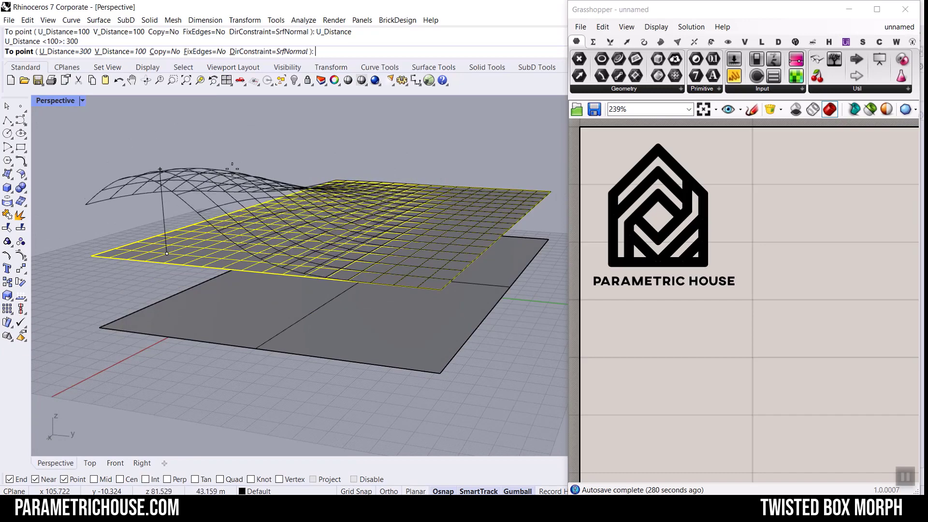
pyautogui.moveTo(219, 167); pyautogui.dragTo(215, 183, button='right')
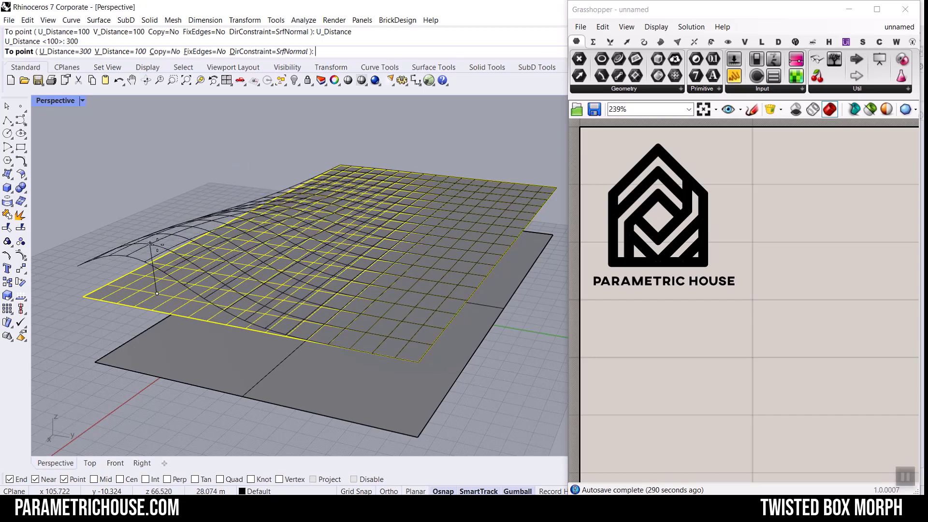
pyautogui.click(154, 188)
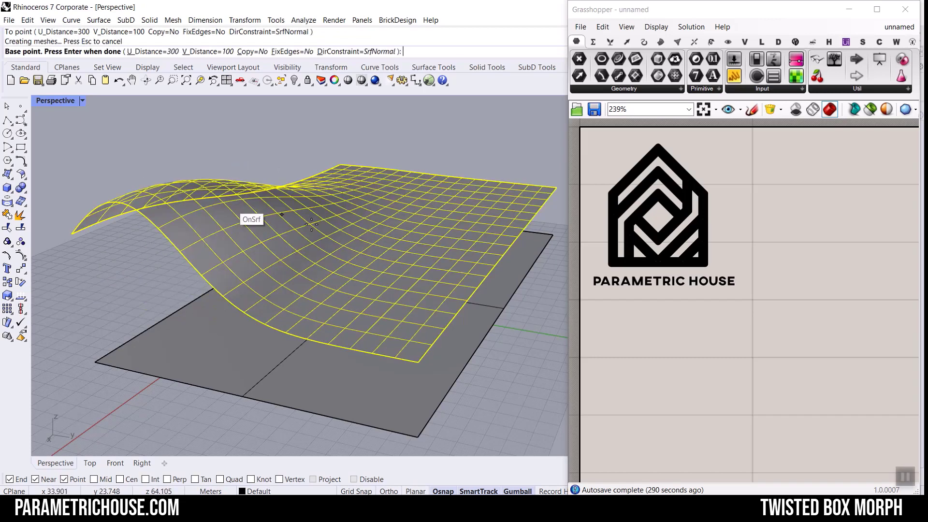
# Raise a second point near the diagonally opposite corner by about 60 m and finish the soft edit.
pyautogui.click(526, 205)
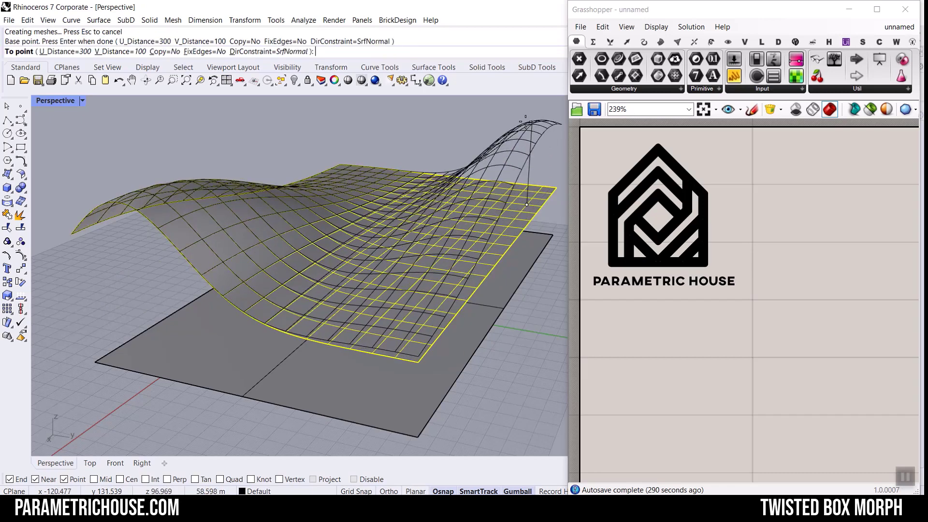
pyautogui.click(497, 164)
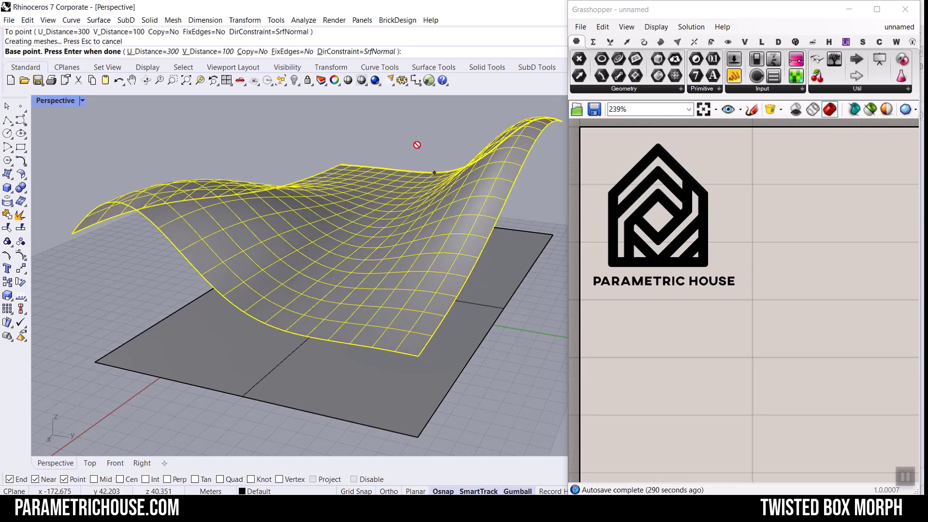
pyautogui.press('Return')
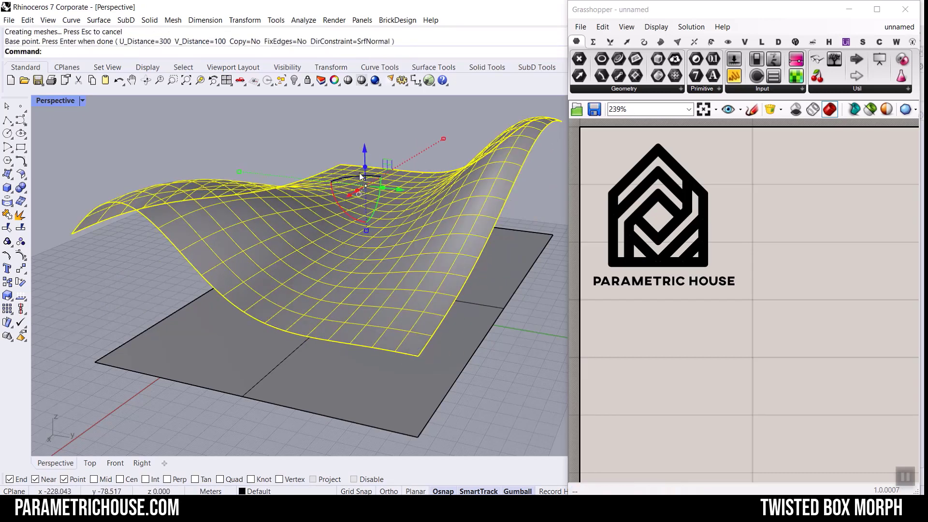
# Lower the curved surface vertically, closer to the flat base surface.
pyautogui.moveTo(363, 155); pyautogui.dragTo(365, 193)
pyautogui.click(366, 163)
pyautogui.moveTo(370, 165); pyautogui.dragTo(355, 237, button='right')
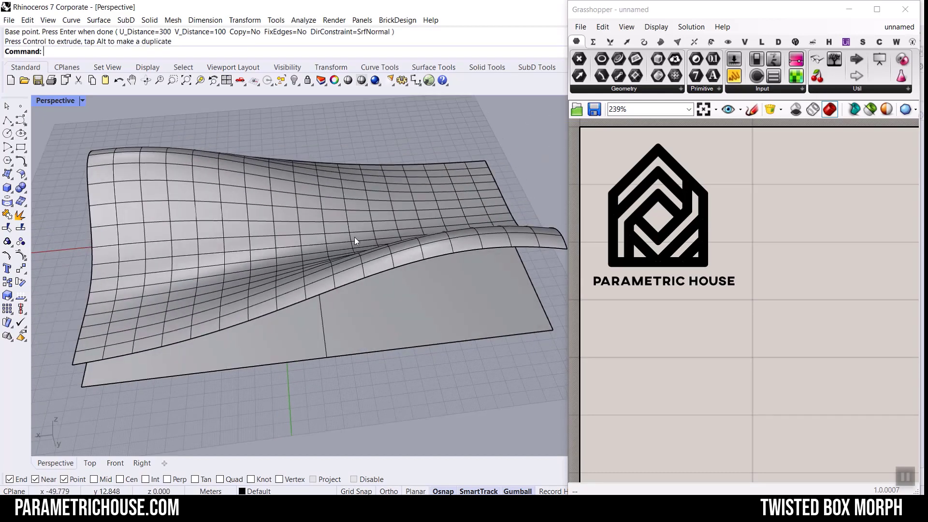
pyautogui.scroll(-3, 286, 295)
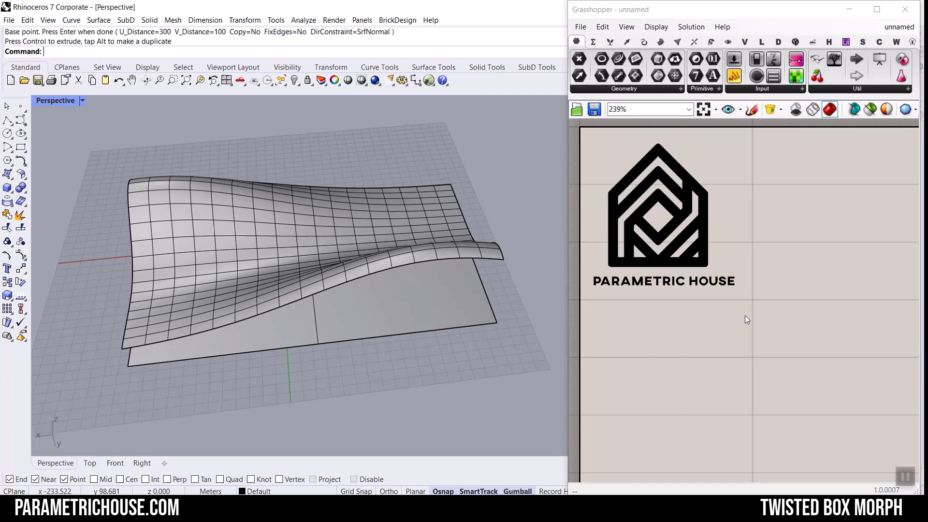
# Switch to Grasshopper and place a Surface parameter on the canvas beside the logo.
pyautogui.scroll(-5, 753, 287)
pyautogui.moveTo(754, 289); pyautogui.dragTo(731, 246, button='right')
pyautogui.scroll(3, 674, 187)
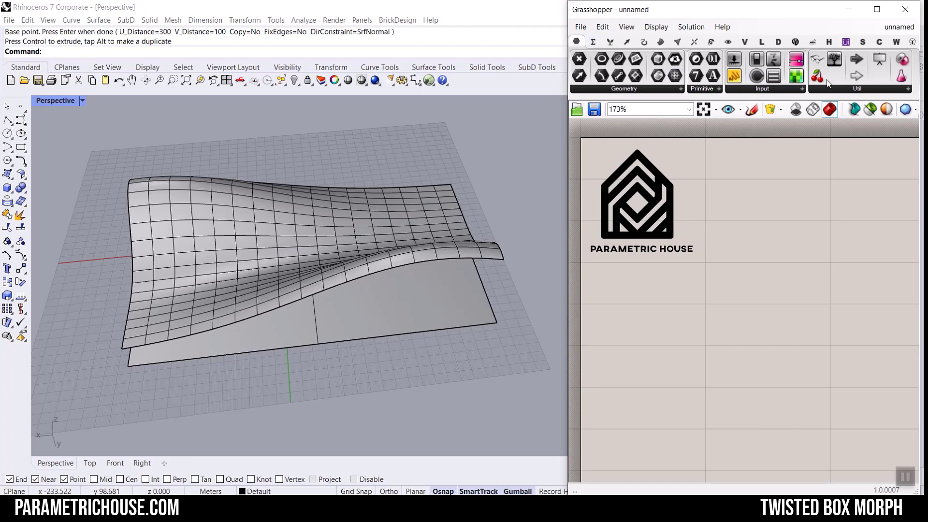
pyautogui.scroll(-3, 694, 172)
pyautogui.scroll(4, 804, 231)
pyautogui.moveTo(755, 234); pyautogui.dragTo(799, 208, button='right')
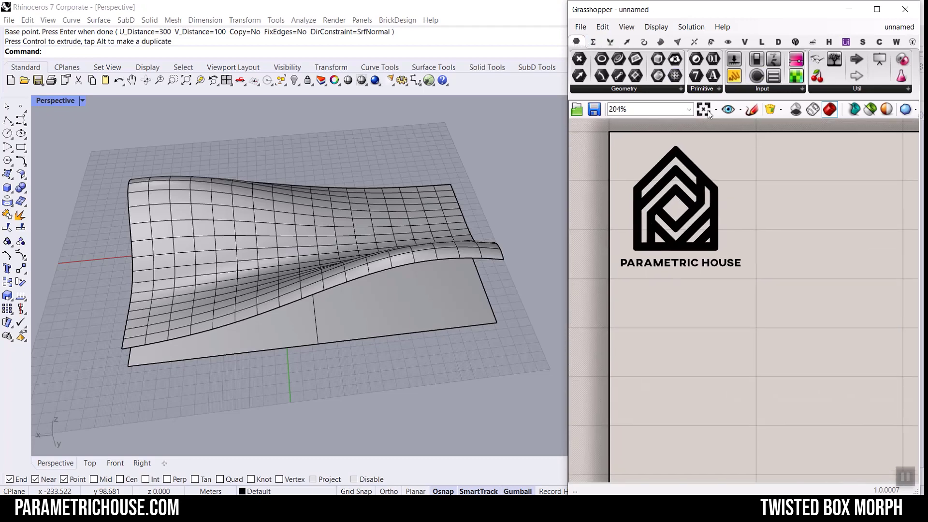
pyautogui.click(618, 91)
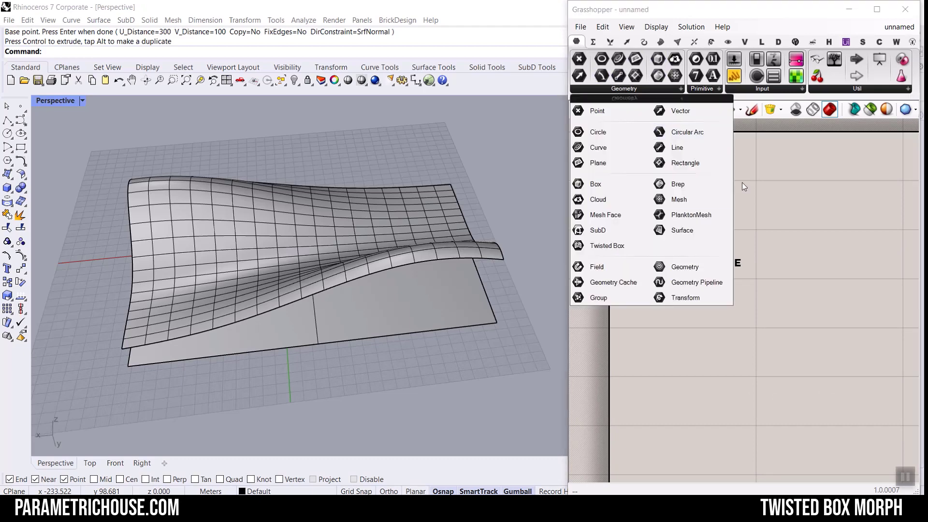
pyautogui.click(666, 230)
pyautogui.click(807, 267)
pyautogui.moveTo(818, 307); pyautogui.dragTo(680, 233, button='right')
pyautogui.moveTo(670, 190); pyautogui.dragTo(684, 224)
# Reference multiple surfaces in the Surface parameter, picking the flat base surface and the curved upper surface.
pyautogui.rightClick(682, 224)
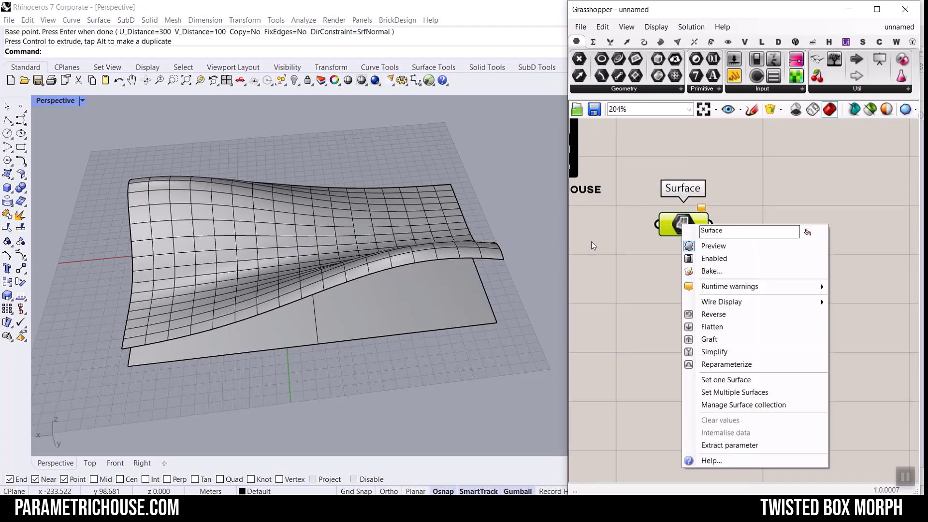
pyautogui.click(712, 392)
pyautogui.click(369, 318)
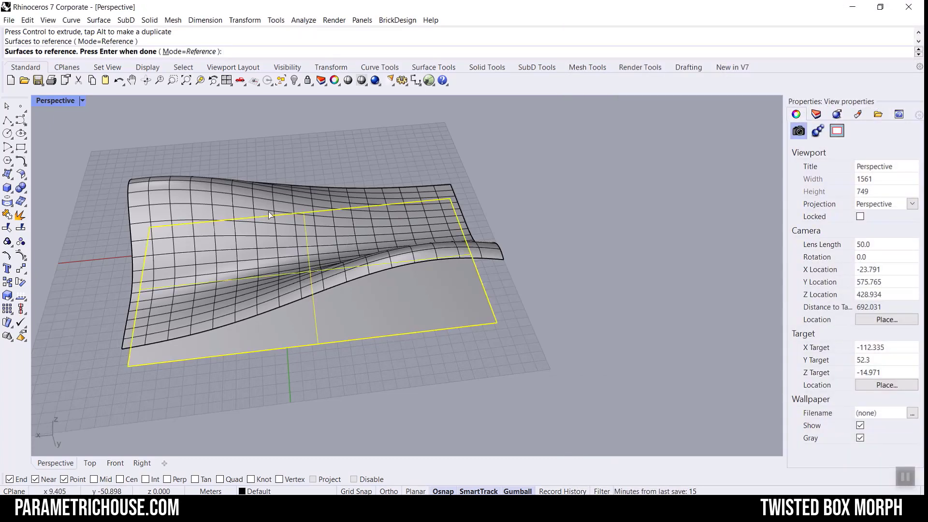
pyautogui.click(251, 207)
pyautogui.press('Return')
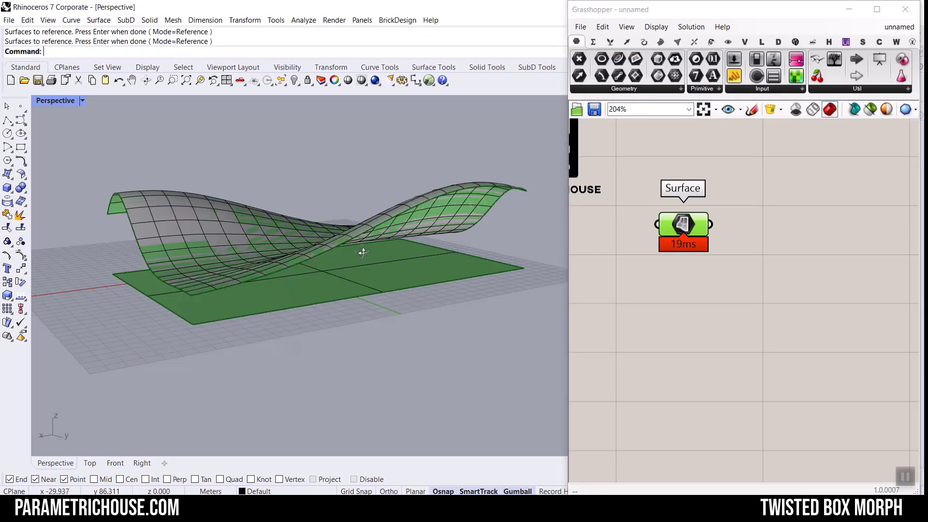
pyautogui.moveTo(363, 252); pyautogui.dragTo(312, 275, button='right')
pyautogui.scroll(4, 340, 235)
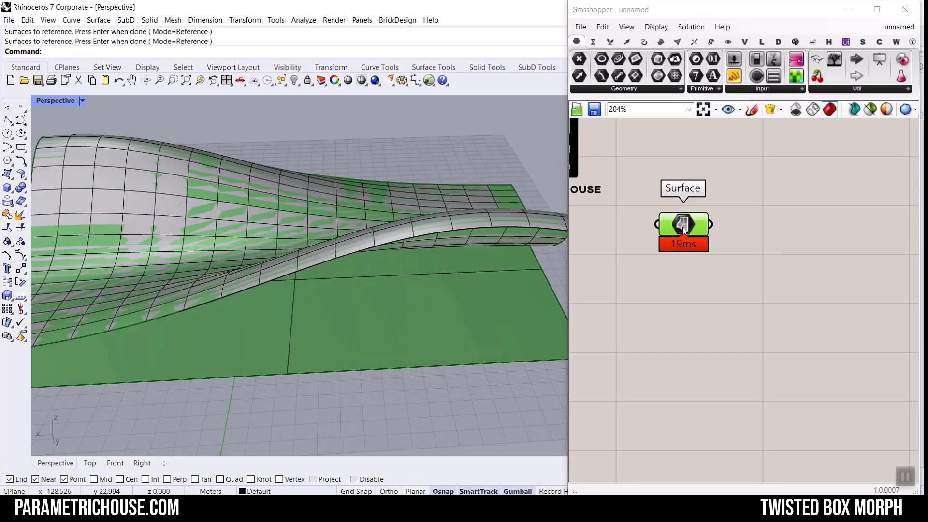
# Internalise the surface data in the Surface parameter and delete both original surfaces from Rhino.
pyautogui.rightClick(683, 222)
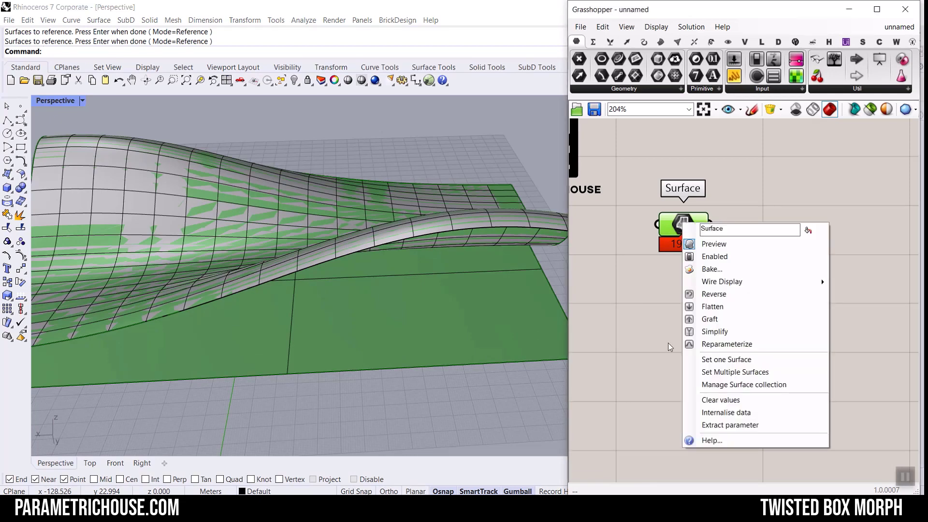
pyautogui.click(756, 418)
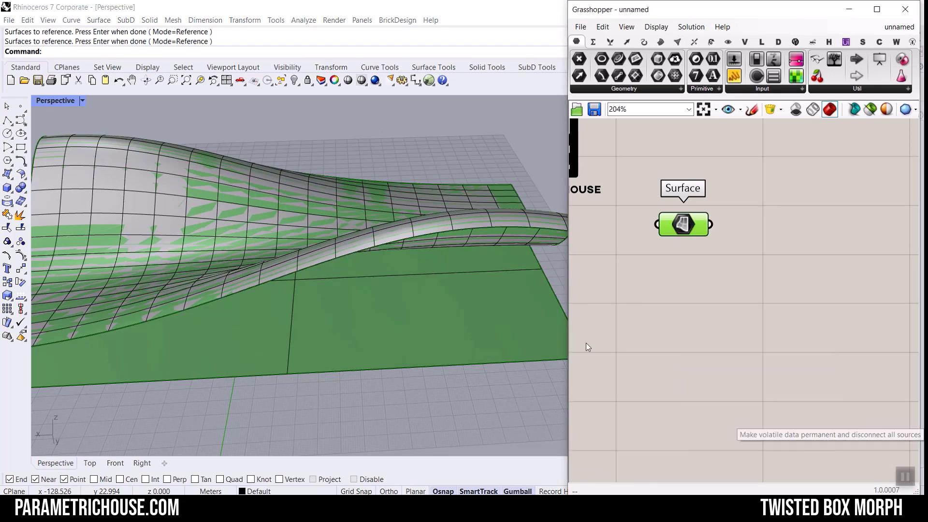
pyautogui.scroll(-6, 455, 294)
pyautogui.moveTo(462, 359); pyautogui.dragTo(291, 186)
pyautogui.press('Return')
pyautogui.press('Delete')
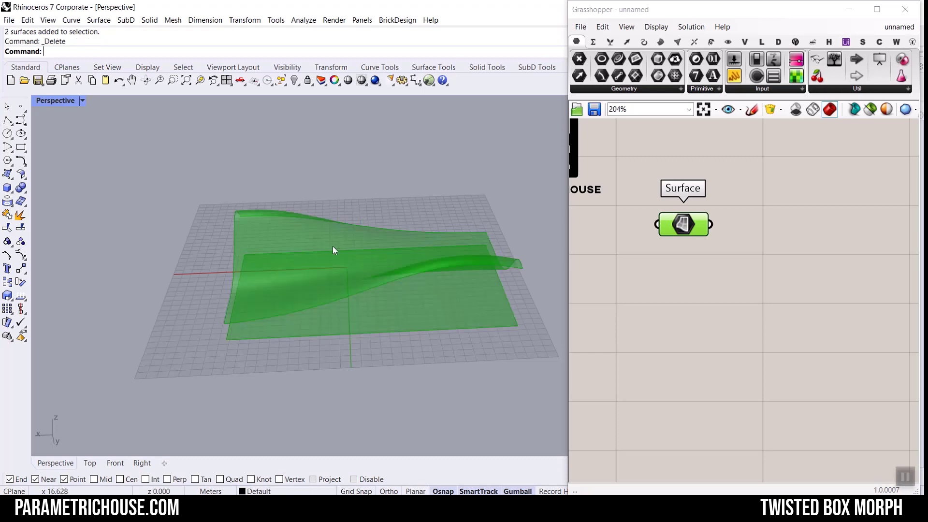
# Inspect the shape of the two internalised surfaces and the gap between them from several angles.
pyautogui.moveTo(334, 250); pyautogui.dragTo(368, 286, button='right')
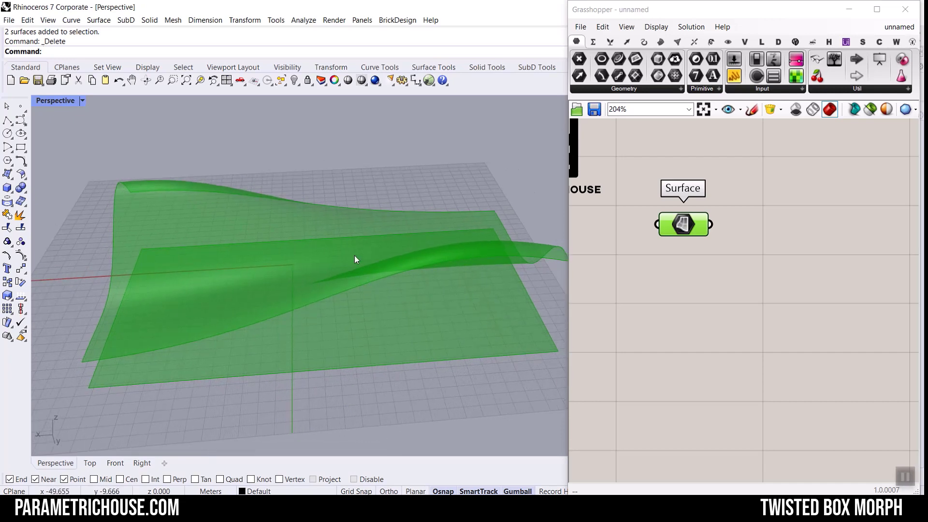
pyautogui.scroll(-2, 356, 256)
pyautogui.scroll(4, 361, 252)
pyautogui.moveTo(362, 254); pyautogui.dragTo(381, 262, button='right')
pyautogui.scroll(-4, 380, 263)
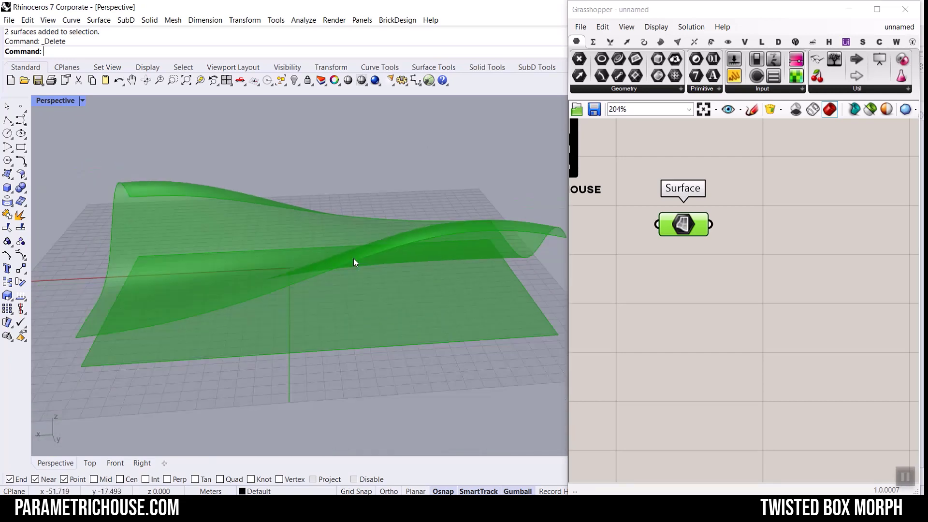
pyautogui.scroll(-2, 734, 284)
pyautogui.moveTo(733, 272); pyautogui.dragTo(725, 305, button='right')
pyautogui.moveTo(682, 283)
pyautogui.mouseDown()
pyautogui.moveTo(657, 285)
pyautogui.moveTo(672, 296)
pyautogui.moveTo(679, 284)
pyautogui.mouseUp()
pyautogui.scroll(3, 341, 271)
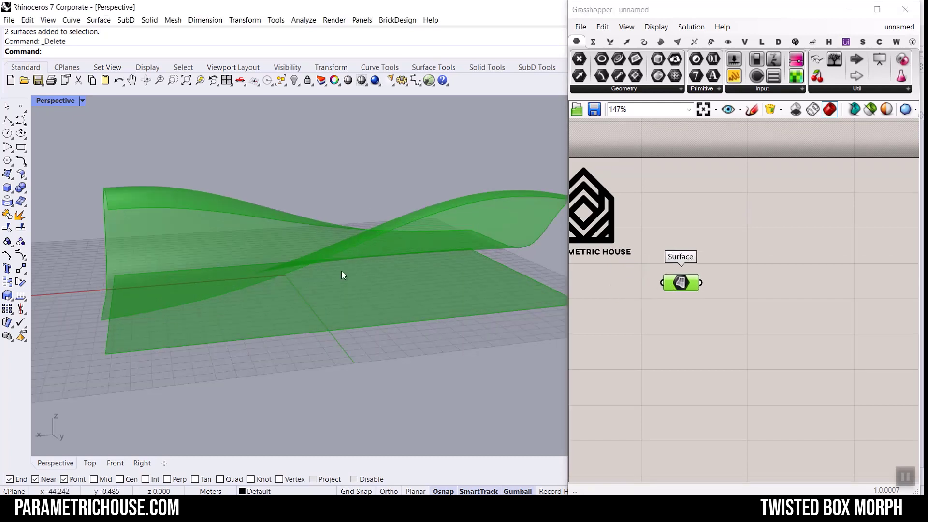
# Place a Twisted Box Through Surfaces component from the Pufferfish tools on the canvas and restore the Grasshopper window beside Rhino.
pyautogui.moveTo(340, 271); pyautogui.dragTo(340, 276, button='right')
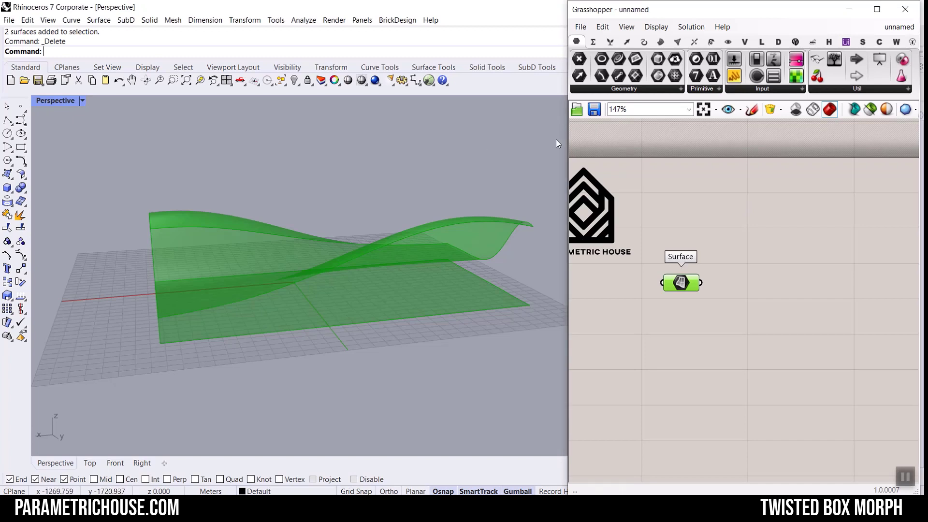
pyautogui.moveTo(567, 146); pyautogui.dragTo(476, 145)
pyautogui.click(857, 42)
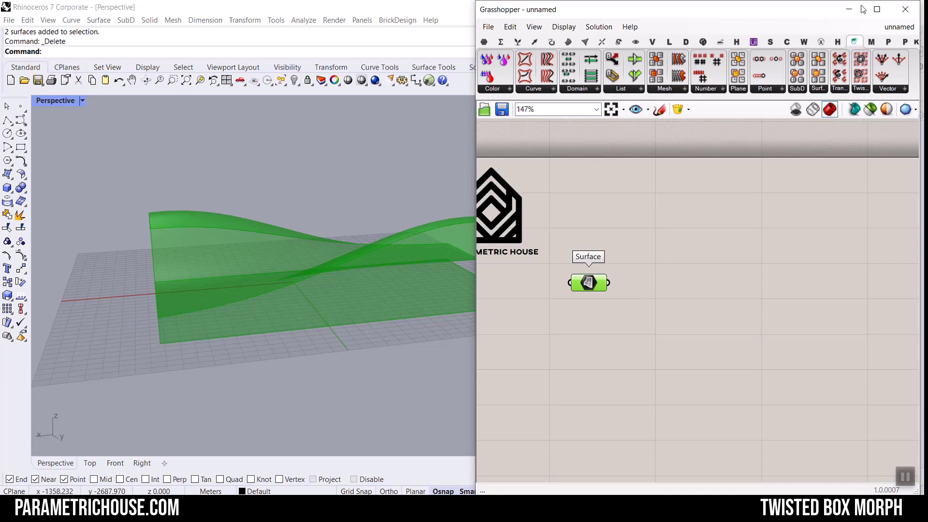
pyautogui.click(877, 9)
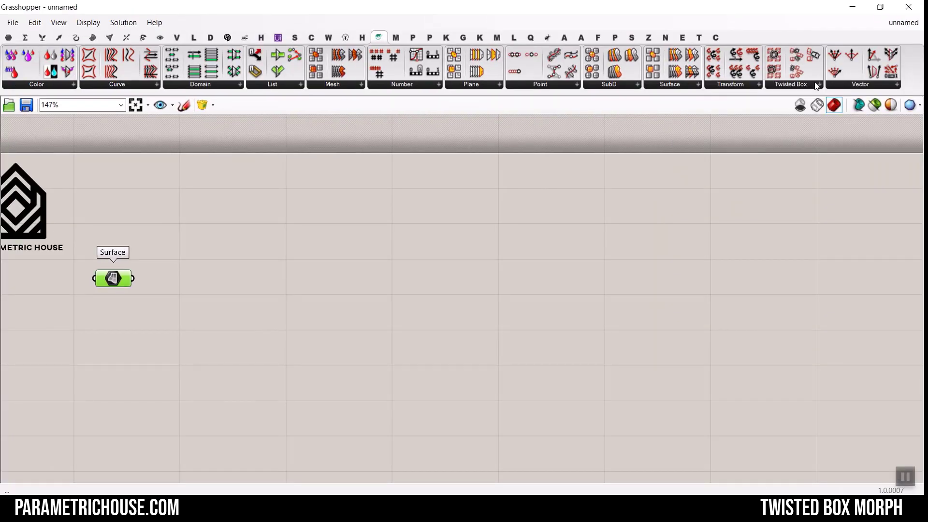
pyautogui.click(820, 84)
pyautogui.moveTo(871, 199); pyautogui.dragTo(508, 269)
pyautogui.moveTo(524, 8); pyautogui.dragTo(922, 8)
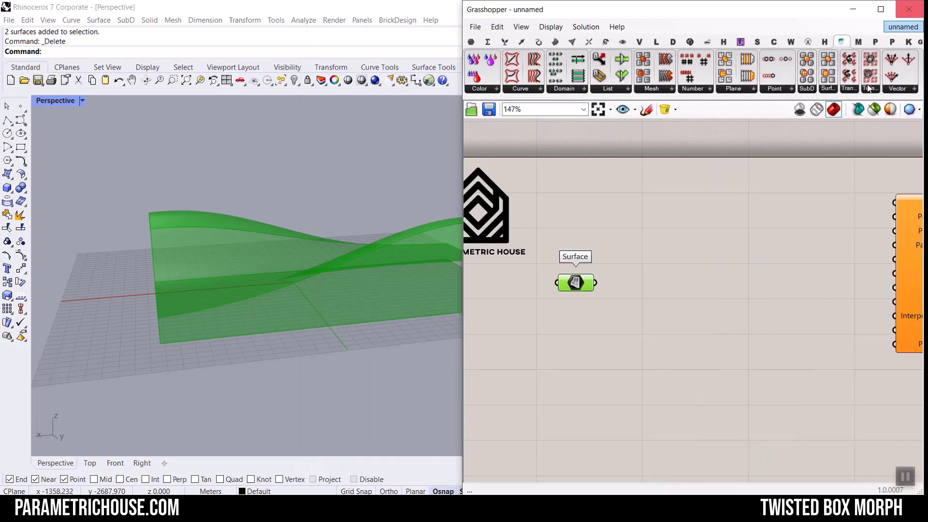
# Move the Twisted Box Through Surfaces component closer and connect the Surface parameter to its Surfaces input.
pyautogui.moveTo(801, 278); pyautogui.dragTo(729, 279, button='right')
pyautogui.scroll(-2, 753, 276)
pyautogui.moveTo(839, 271); pyautogui.dragTo(672, 309)
pyautogui.scroll(4, 680, 310)
pyautogui.moveTo(640, 303); pyautogui.dragTo(817, 289, button='right')
pyautogui.moveTo(819, 287); pyautogui.dragTo(767, 329)
pyautogui.moveTo(645, 228); pyautogui.dragTo(700, 234)
# Turn off the preview of the Surface parameter.
pyautogui.click(570, 286)
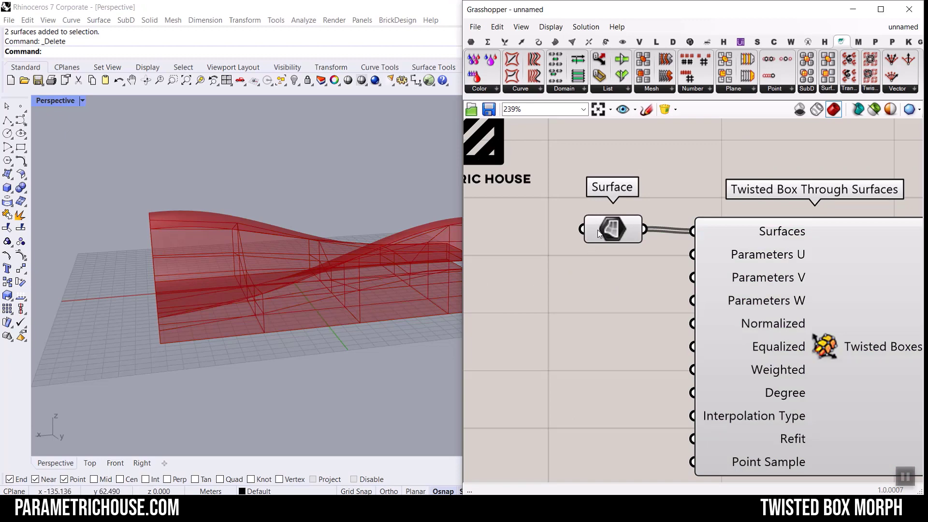
pyautogui.rightClick(614, 228)
pyautogui.click(638, 250)
# Examine the twisted box wireframe and the default Parameters U values of the Twisted Box Through Surfaces component.
pyautogui.scroll(-3, 261, 254)
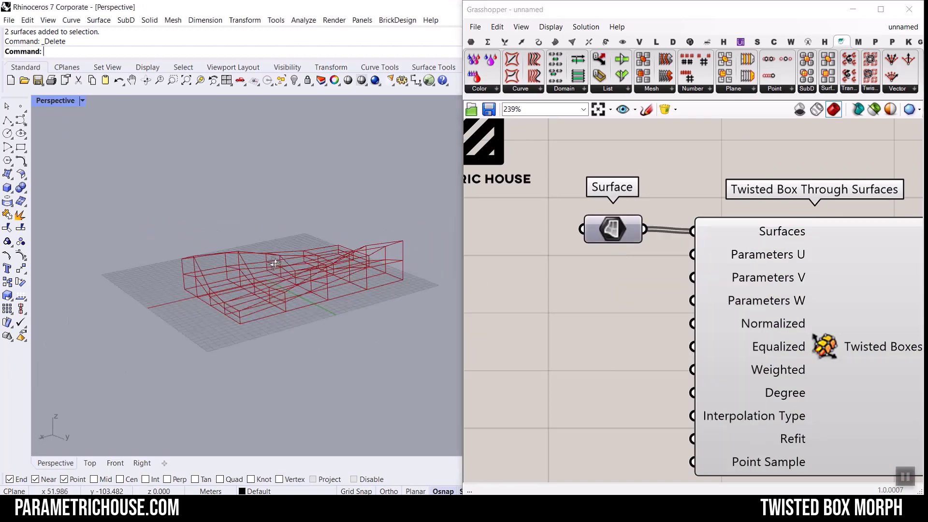
pyautogui.moveTo(275, 262); pyautogui.dragTo(443, 297, button='right')
pyautogui.scroll(3, 300, 312)
pyautogui.moveTo(771, 279); pyautogui.dragTo(740, 255, button='right')
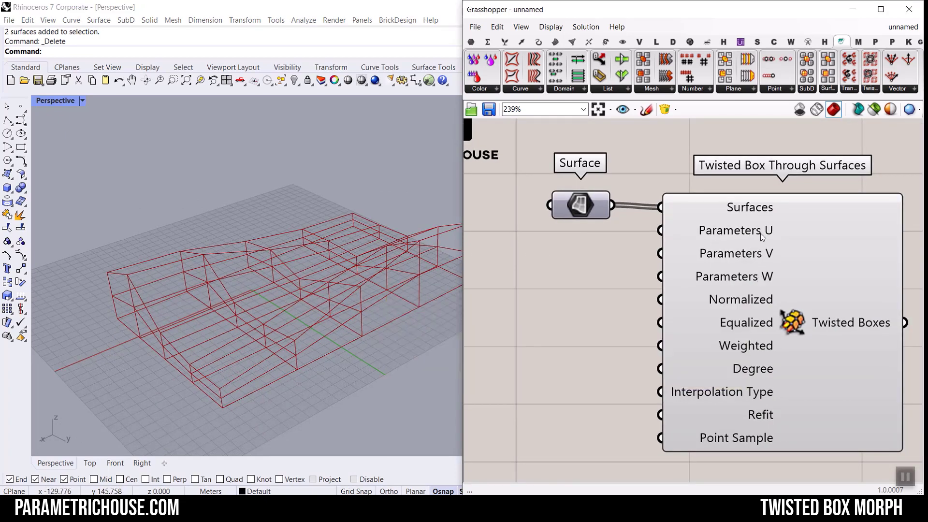
pyautogui.moveTo(761, 233)
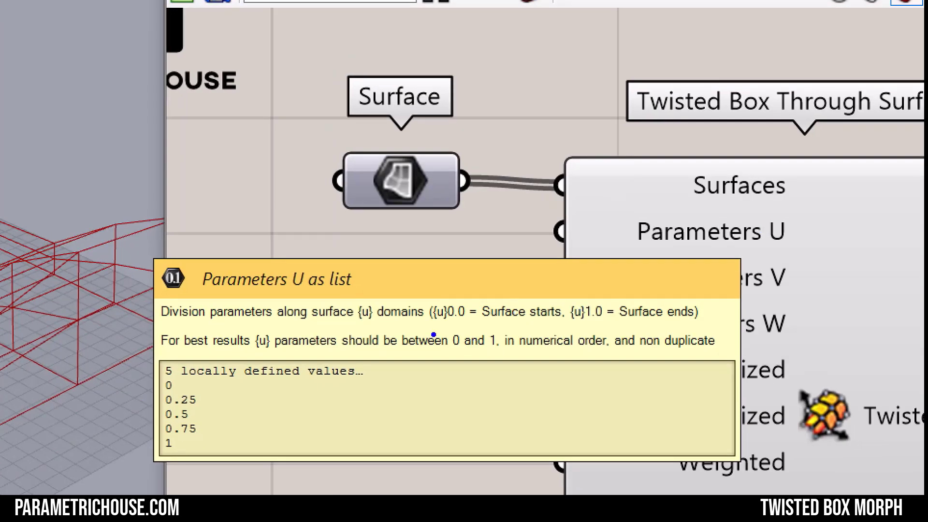
pyautogui.moveTo(459, 325); pyautogui.dragTo(506, 326)
pyautogui.moveTo(588, 321); pyautogui.dragTo(655, 321)
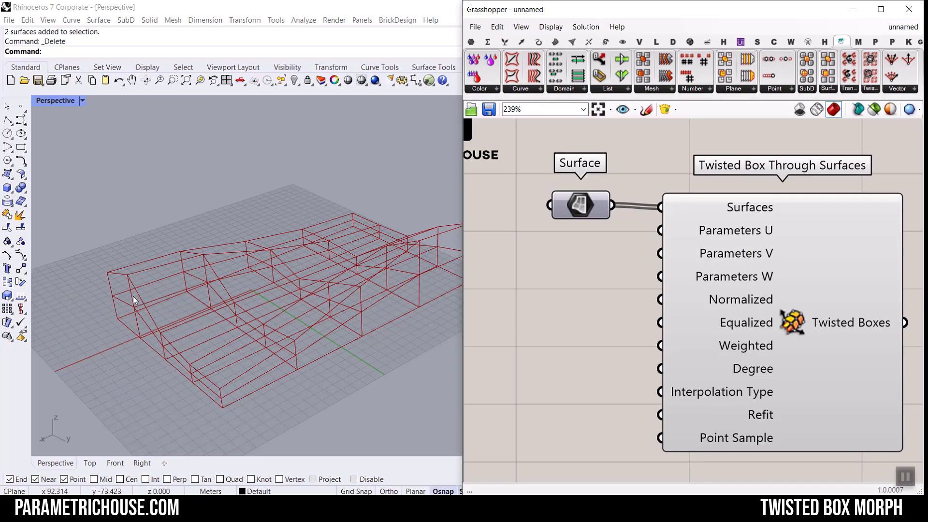
pyautogui.moveTo(145, 319); pyautogui.dragTo(174, 324, button='right')
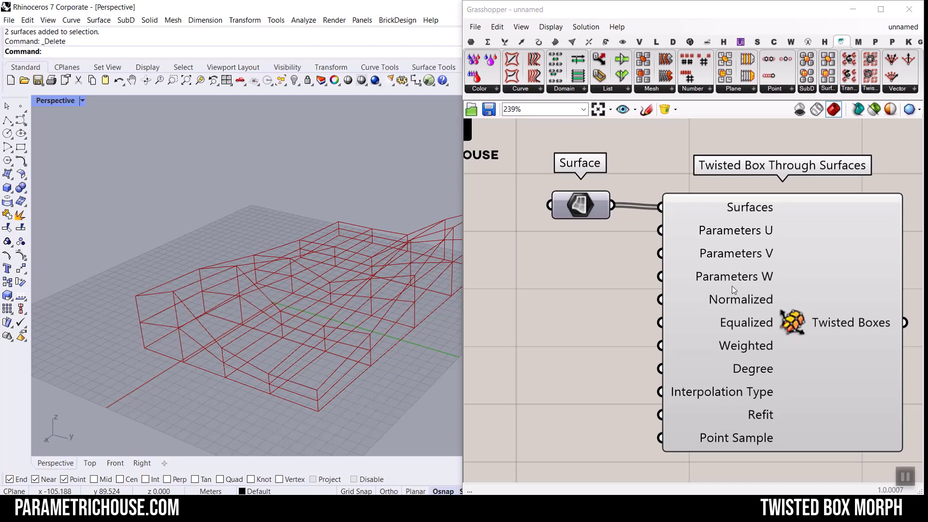
# Move the Twisted Box Through Surfaces component away to make room and place a Range component below the Surface parameter.
pyautogui.scroll(-2, 732, 285)
pyautogui.moveTo(817, 280); pyautogui.dragTo(923, 284)
pyautogui.scroll(1, 688, 272)
pyautogui.click(642, 282)
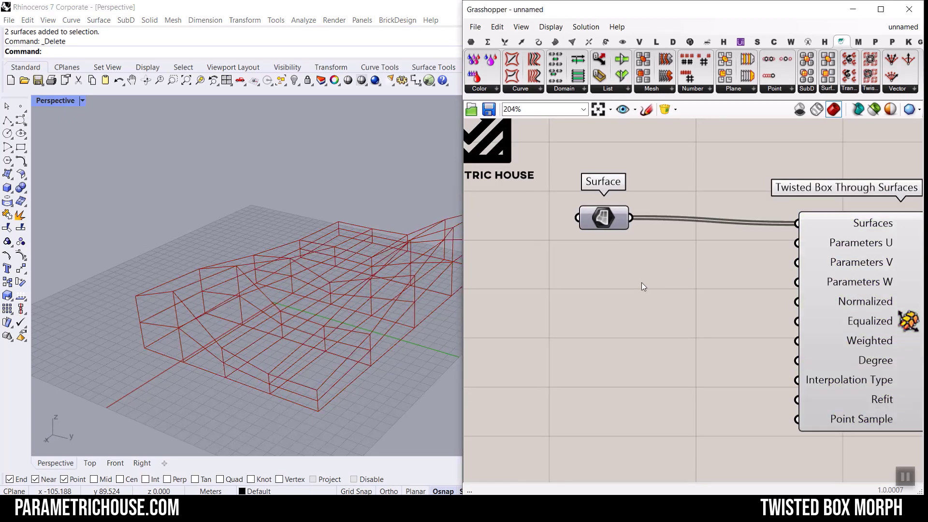
pyautogui.doubleClick(642, 282)
pyautogui.write('rang')
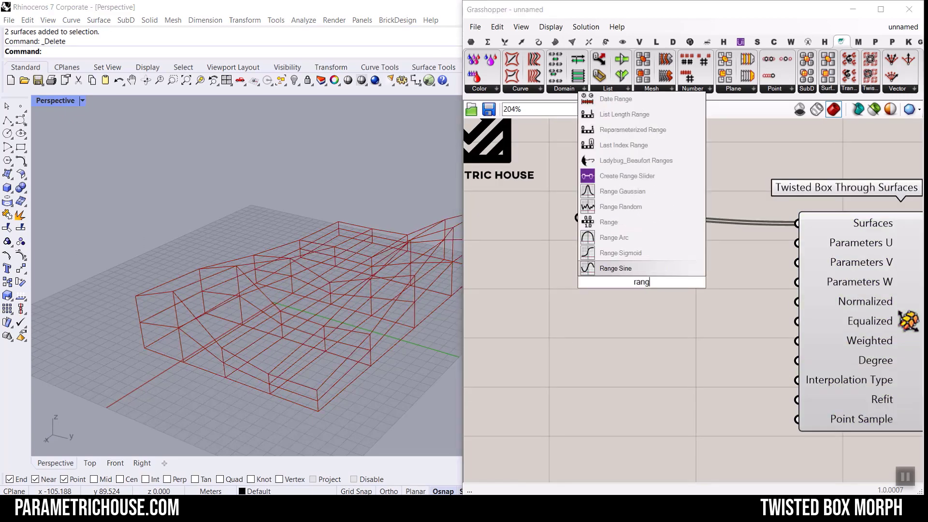
pyautogui.click(608, 222)
pyautogui.moveTo(643, 281); pyautogui.dragTo(652, 307)
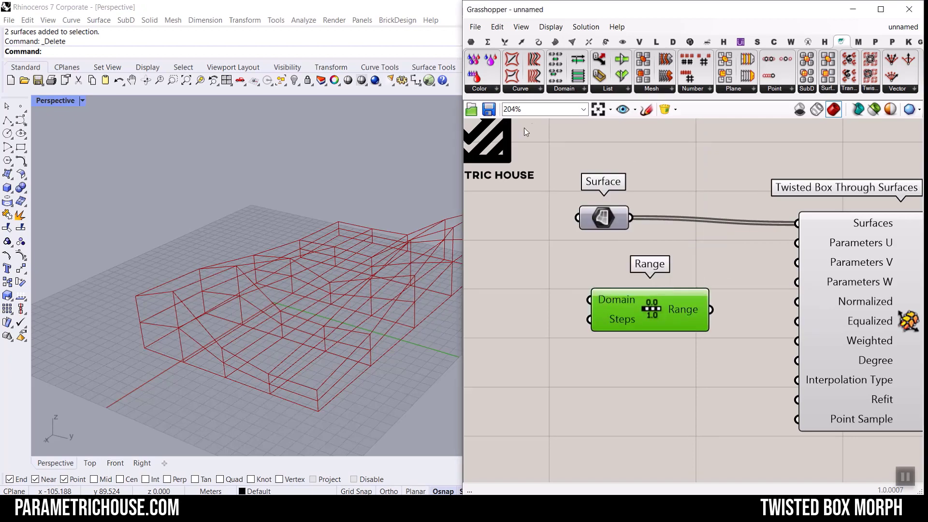
# Examine the Sets components and the default domain and steps of the Range component.
pyautogui.click(505, 43)
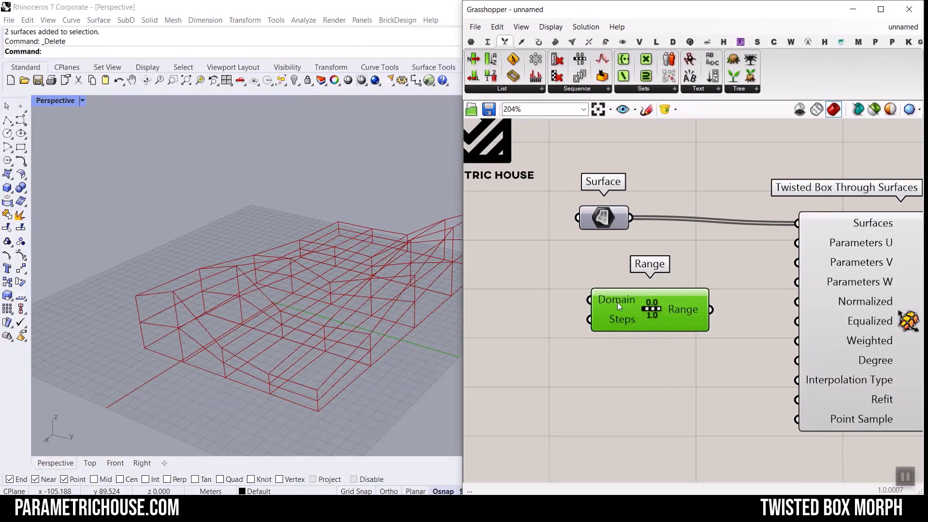
pyautogui.moveTo(614, 281); pyautogui.dragTo(653, 265, button='right')
pyautogui.scroll(3, 653, 265)
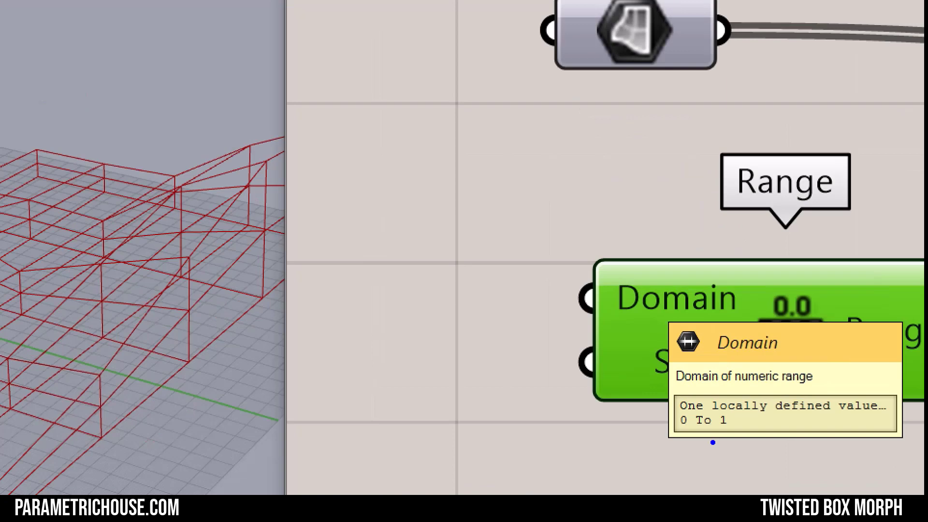
pyautogui.moveTo(620, 372)
pyautogui.mouseDown()
pyautogui.moveTo(643, 353)
pyautogui.moveTo(632, 376)
pyautogui.moveTo(626, 346)
pyautogui.mouseUp()
pyautogui.moveTo(511, 436); pyautogui.dragTo(613, 361)
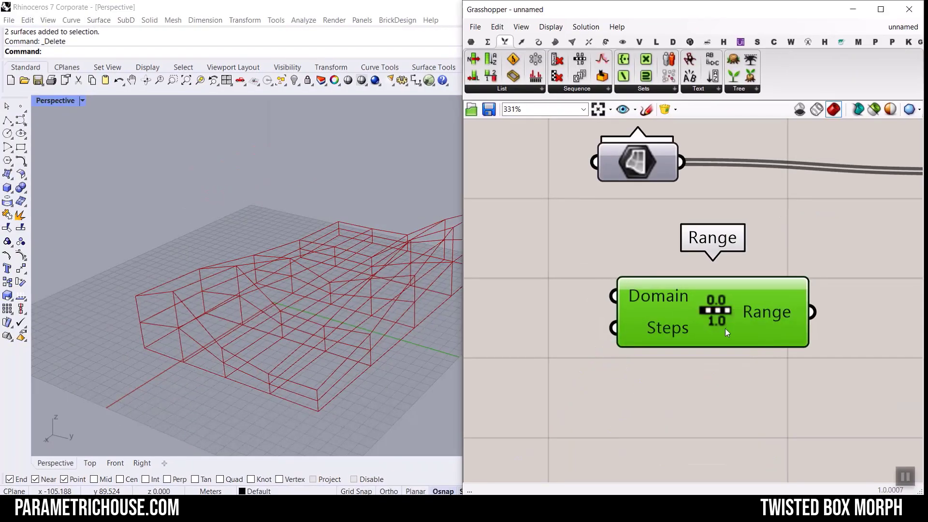
# Reposition the Range component and add a number slider running from 1 to 10.
pyautogui.moveTo(725, 328); pyautogui.dragTo(756, 286)
pyautogui.scroll(-2, 688, 316)
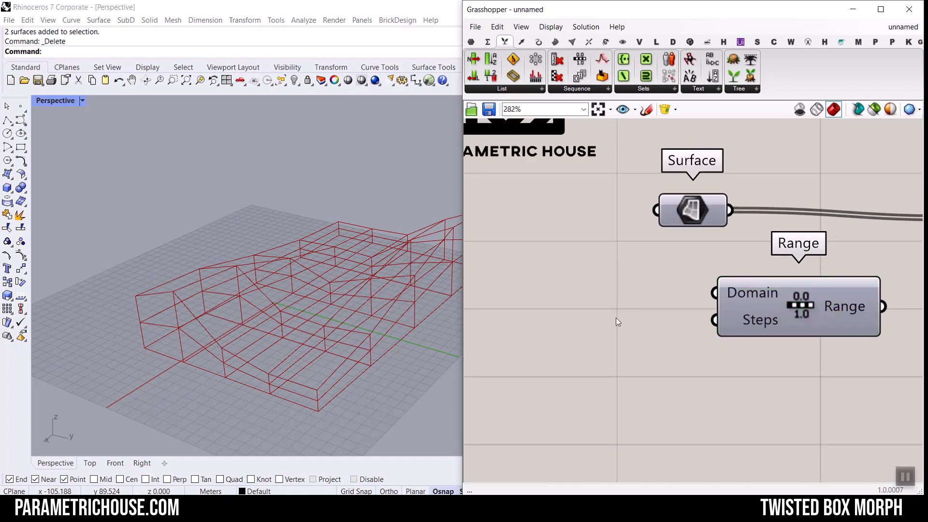
pyautogui.doubleClick(616, 317)
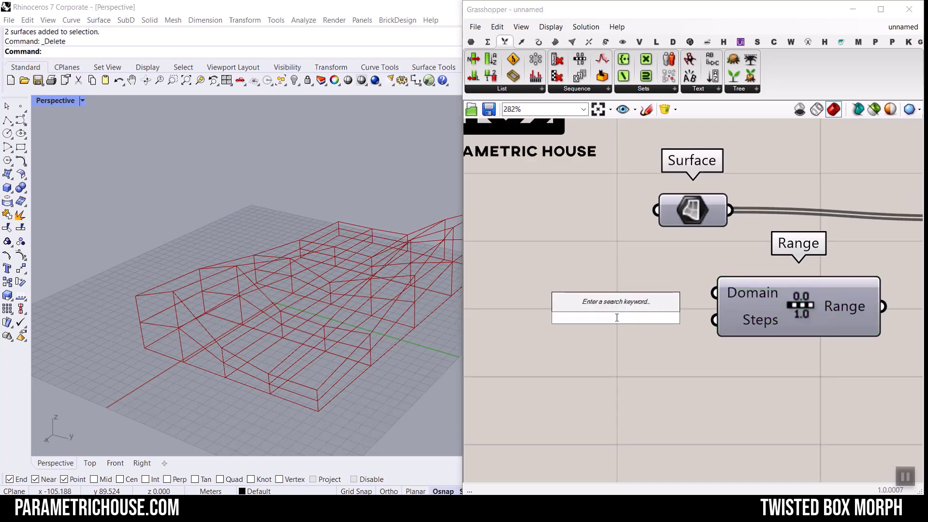
pyautogui.write('1..10')
pyautogui.press('Return')
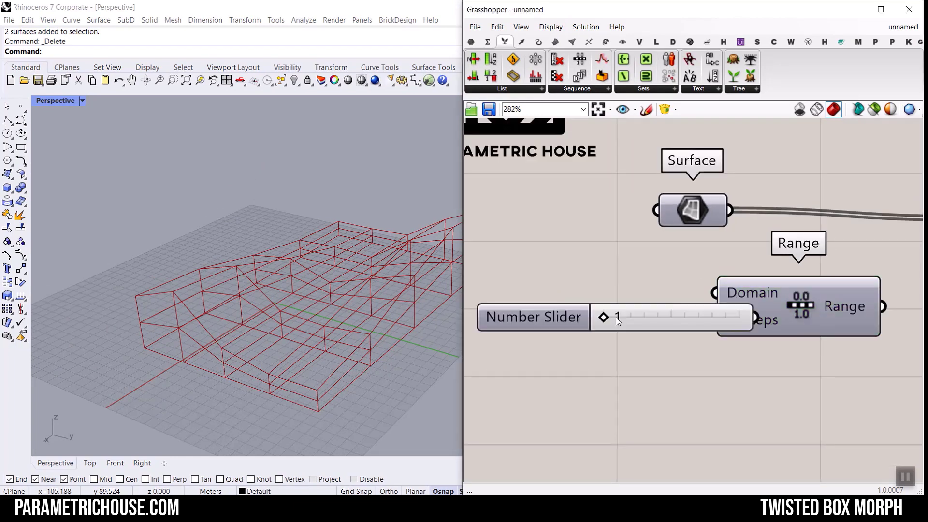
# Connect the number slider to the Range component's Steps input and rename the slider U.
pyautogui.rightClick(666, 317)
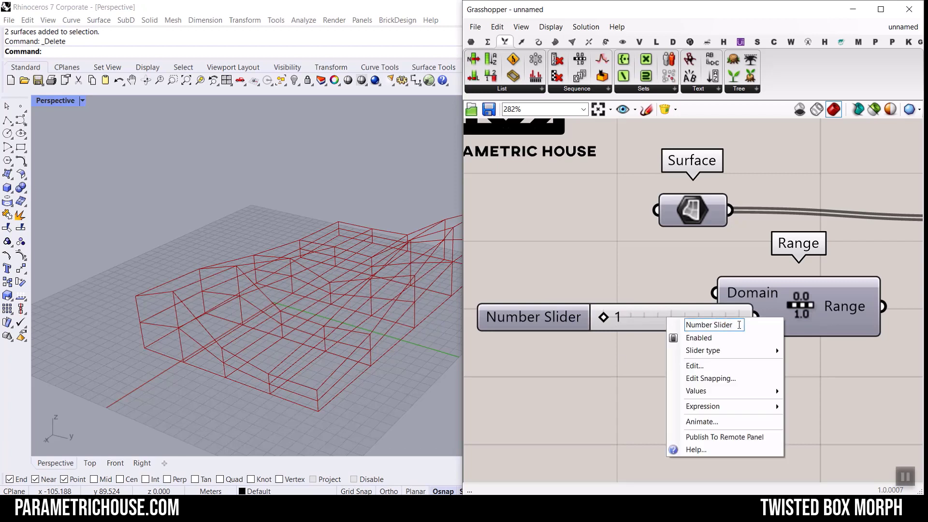
pyautogui.press('BackSpace')
pyautogui.press('Return')
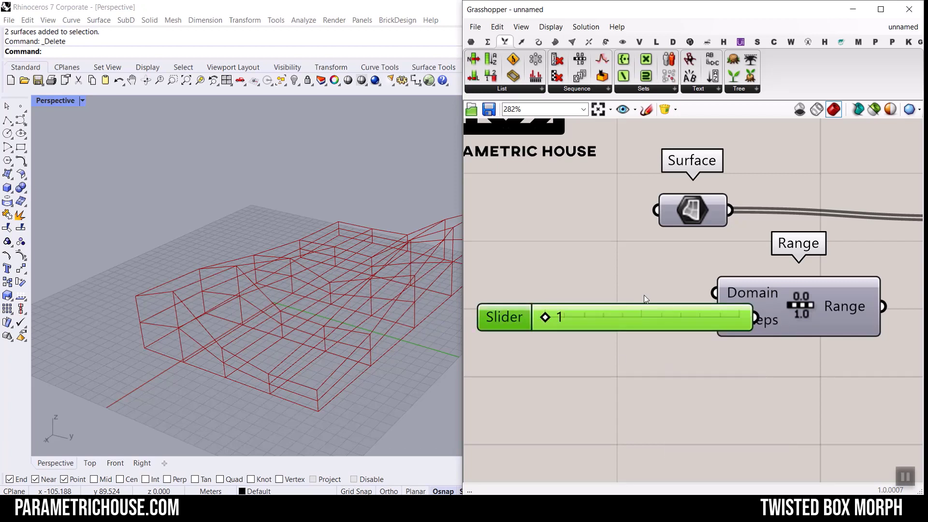
pyautogui.moveTo(689, 329); pyautogui.dragTo(584, 326)
pyautogui.moveTo(579, 326); pyautogui.dragTo(697, 338, button='right')
pyautogui.moveTo(692, 338); pyautogui.dragTo(707, 331)
pyautogui.rightClick(707, 331)
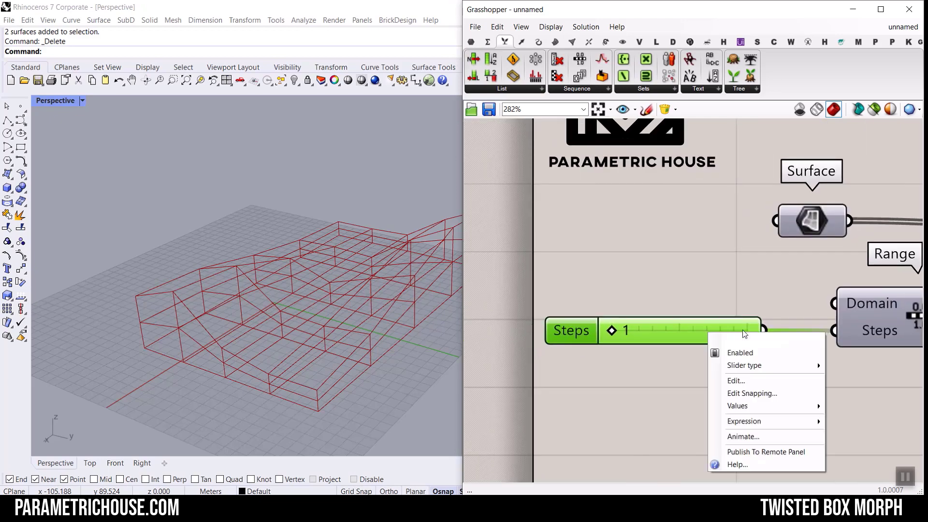
pyautogui.write('U')
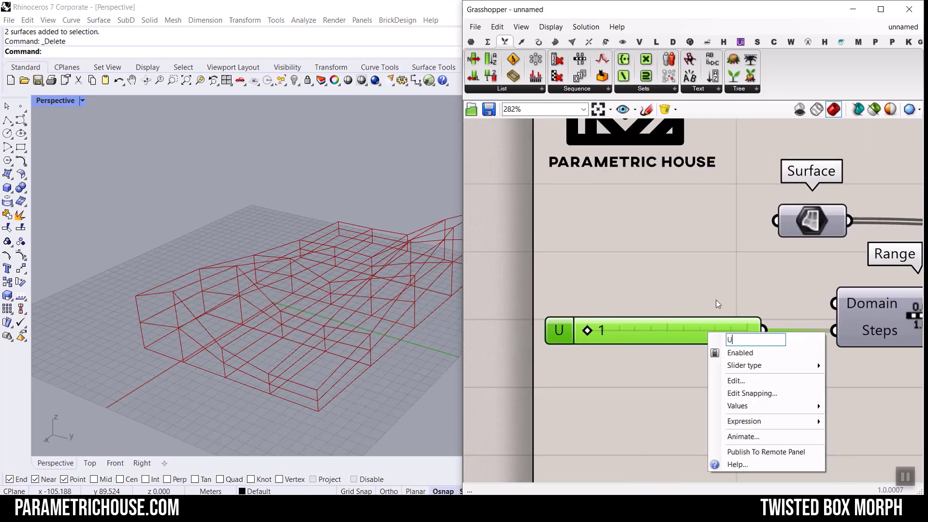
pyautogui.press('Return')
# Duplicate the U slider and its Range component below the originals and rename the copied slider v.
pyautogui.scroll(-3, 731, 329)
pyautogui.moveTo(804, 344); pyautogui.dragTo(761, 336, button='right')
pyautogui.scroll(-2, 761, 336)
pyautogui.moveTo(783, 344); pyautogui.dragTo(699, 319)
pyautogui.keyDown('alt'); pyautogui.moveTo(779, 320); pyautogui.dragTo(784, 352); pyautogui.keyUp('alt')
pyautogui.click(749, 379)
pyautogui.scroll(3, 682, 361)
pyautogui.rightClick(663, 354)
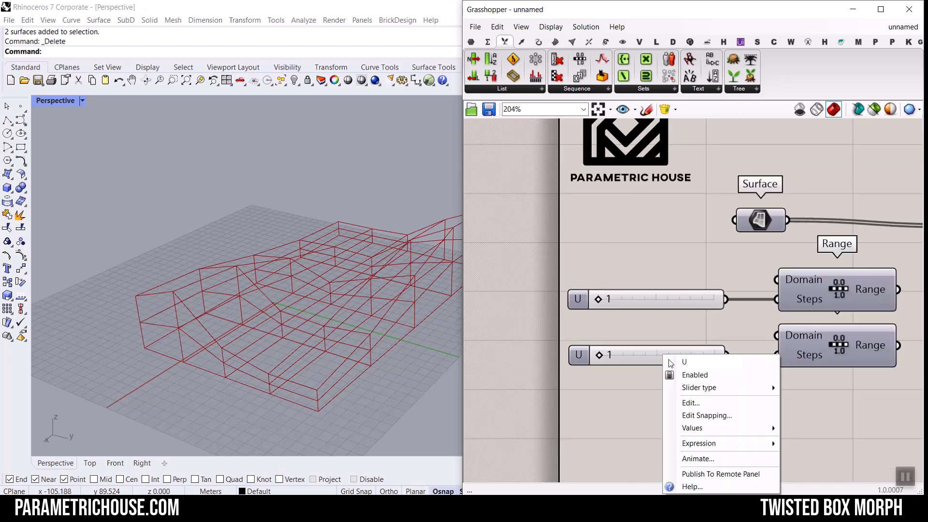
pyautogui.write('v')
pyautogui.press('Return')
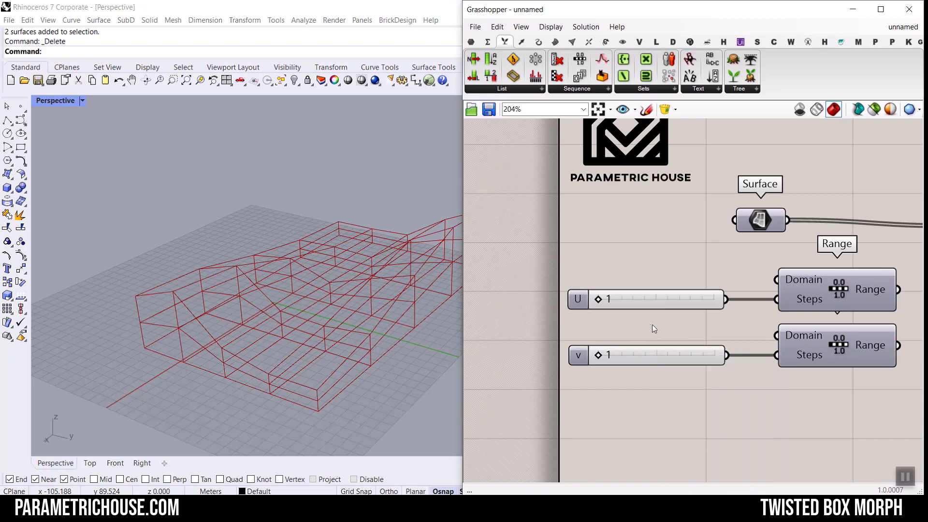
# Duplicate the v slider and its Range component below and rename the copied slider W.
pyautogui.scroll(-2, 652, 325)
pyautogui.moveTo(778, 371); pyautogui.dragTo(675, 341)
pyautogui.keyDown('alt'); pyautogui.moveTo(790, 352); pyautogui.dragTo(794, 392); pyautogui.keyUp('alt')
pyautogui.click(730, 409)
pyautogui.rightClick(636, 381)
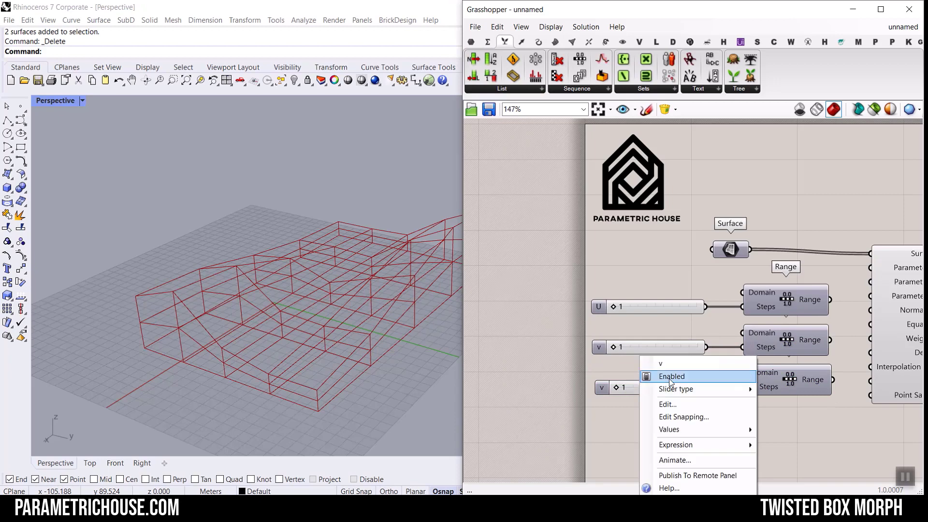
pyautogui.write('W')
pyautogui.press('Return')
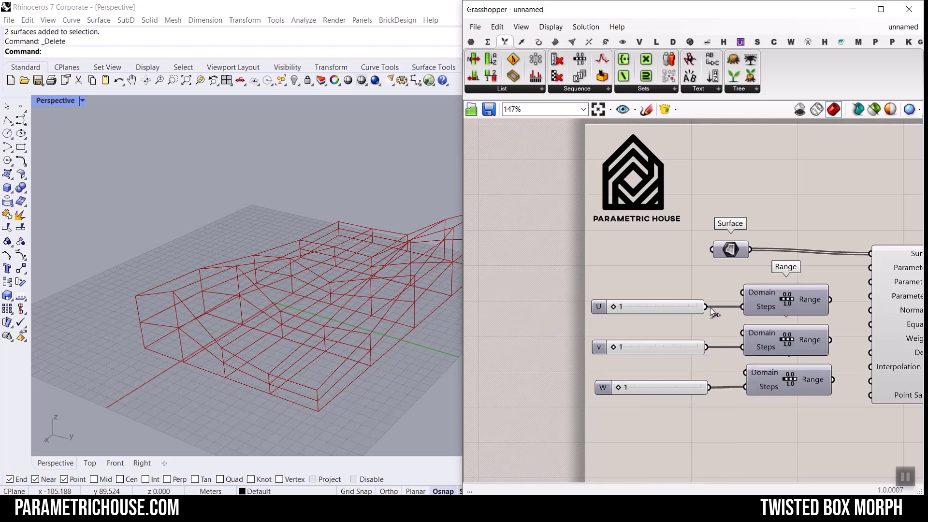
# Connect the three Range outputs to the Parameters U, Parameters V and Parameters W inputs of Twisted Box Through Surfaces.
pyautogui.moveTo(835, 305); pyautogui.dragTo(768, 304, button='right')
pyautogui.moveTo(763, 300); pyautogui.dragTo(803, 268)
pyautogui.moveTo(763, 340); pyautogui.dragTo(803, 282)
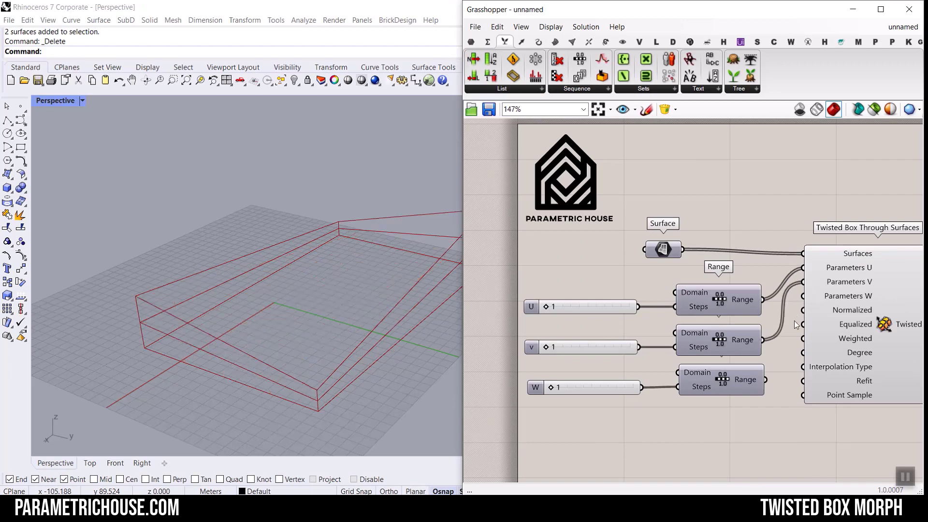
pyautogui.moveTo(765, 380); pyautogui.dragTo(802, 295)
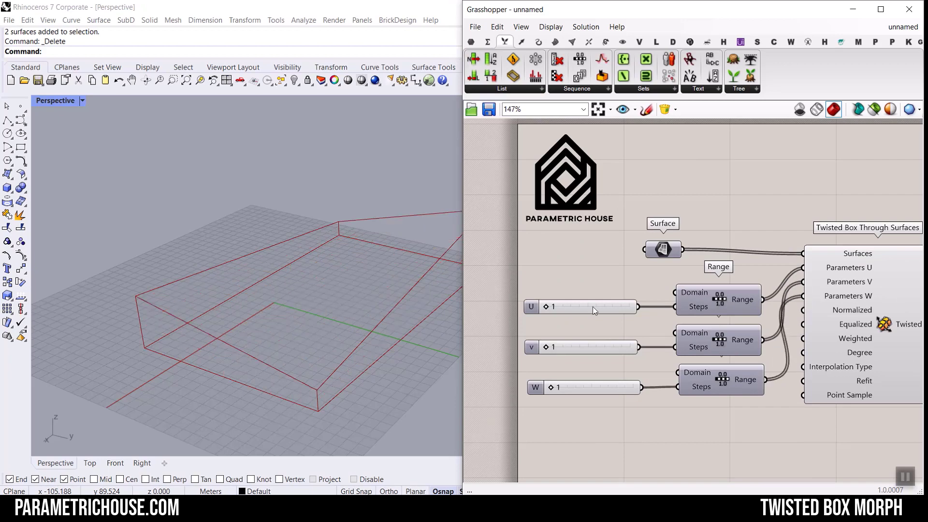
# Set the U slider to 6 and the v slider to 5, checking the box divisions in the Rhino viewport.
pyautogui.moveTo(379, 311); pyautogui.dragTo(348, 315, button='right')
pyautogui.scroll(3, 538, 317)
pyautogui.moveTo(552, 302); pyautogui.dragTo(627, 303)
pyautogui.moveTo(321, 318); pyautogui.dragTo(237, 325, button='right')
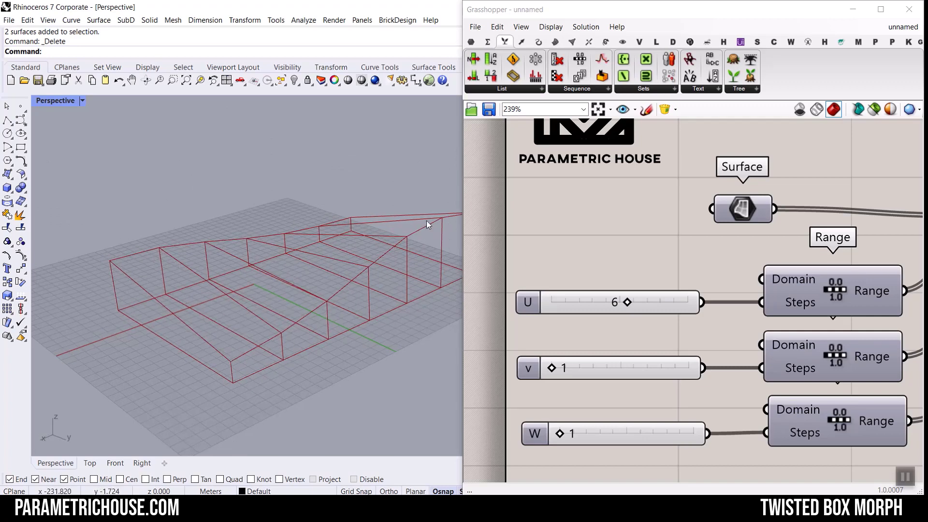
pyautogui.moveTo(323, 323); pyautogui.dragTo(288, 317, button='right')
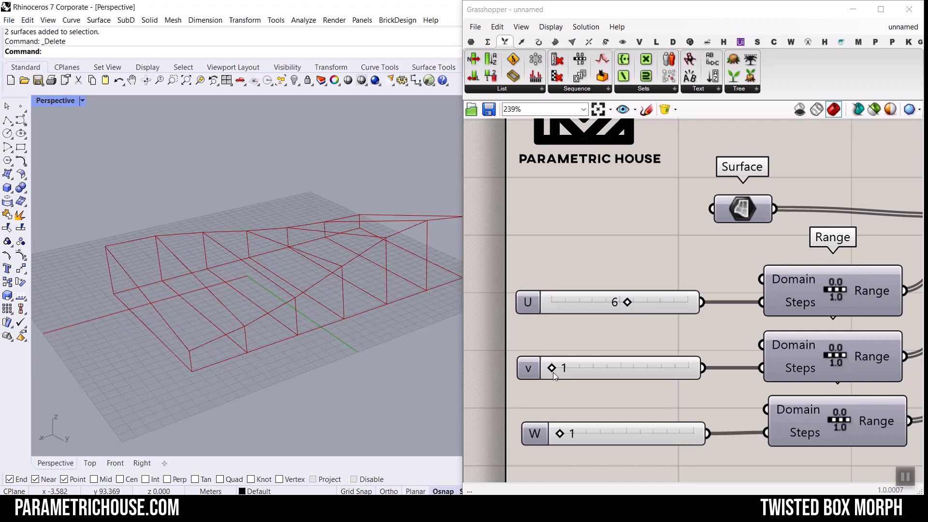
pyautogui.moveTo(555, 369); pyautogui.dragTo(622, 370)
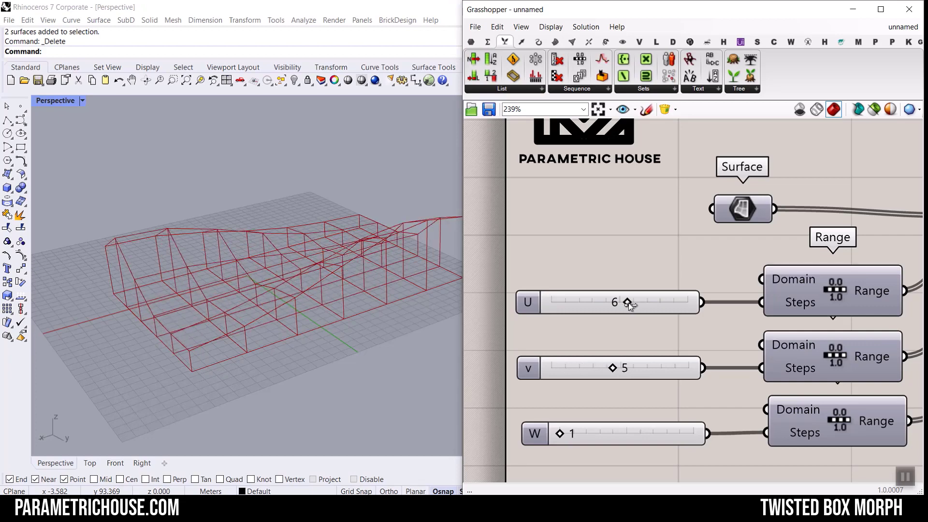
# Set the U and v sliders to 1 and the W slider to 3, and view the box layers from the side.
pyautogui.moveTo(629, 305); pyautogui.dragTo(552, 302)
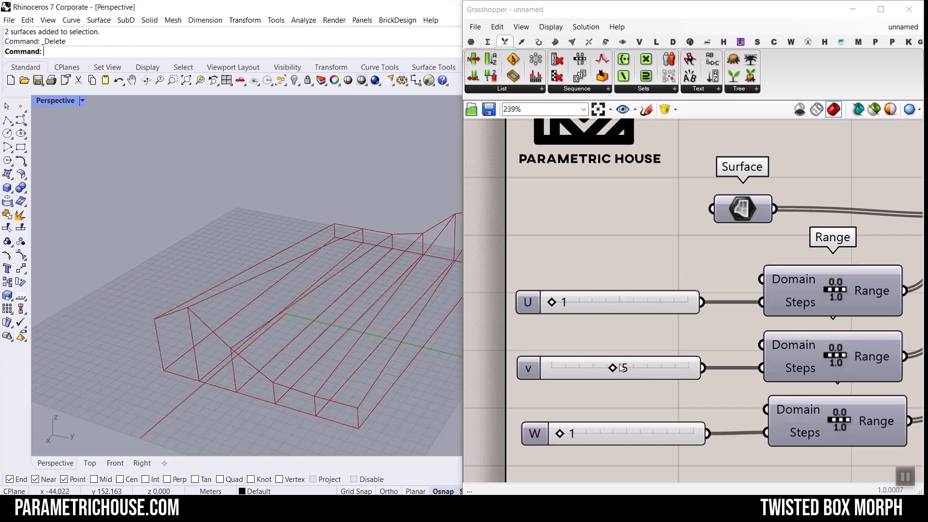
pyautogui.moveTo(616, 372); pyautogui.dragTo(515, 369)
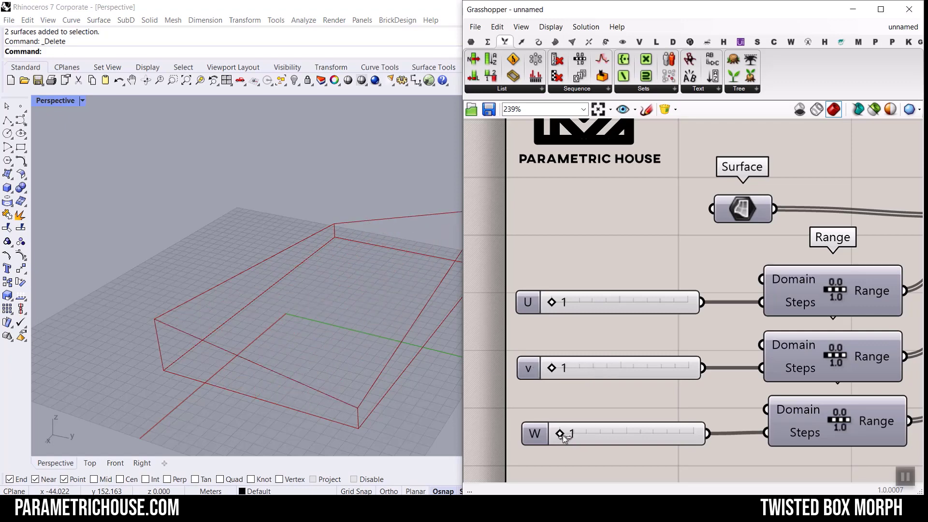
pyautogui.moveTo(563, 436); pyautogui.dragTo(590, 434)
pyautogui.moveTo(315, 389); pyautogui.dragTo(348, 334, button='right')
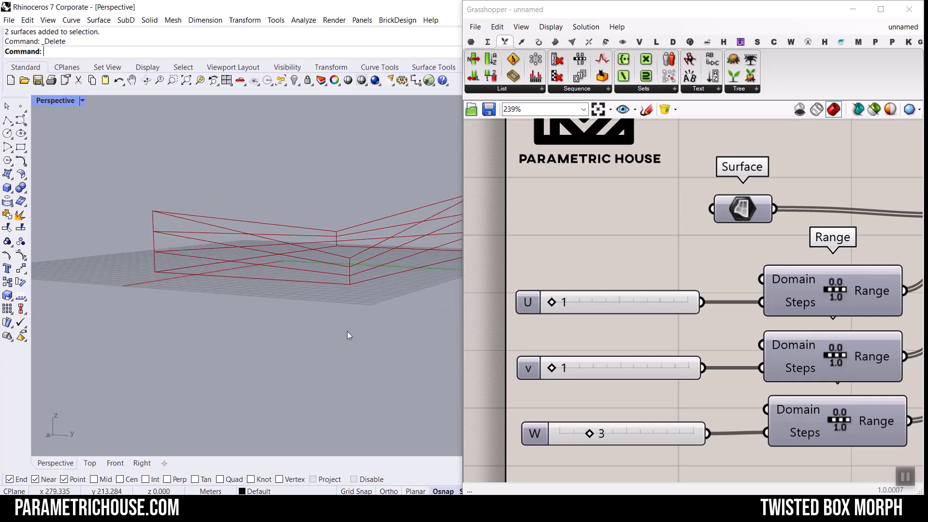
# Set the W slider to 2, the v slider to 3 and the U slider to 4.
pyautogui.moveTo(588, 437); pyautogui.dragTo(576, 435)
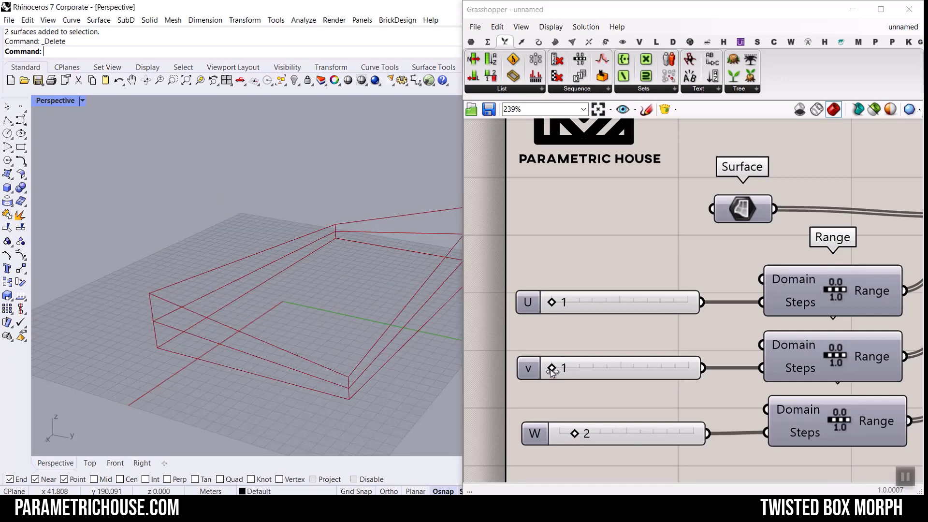
pyautogui.moveTo(551, 371); pyautogui.dragTo(587, 372)
pyautogui.moveTo(552, 303); pyautogui.dragTo(607, 304)
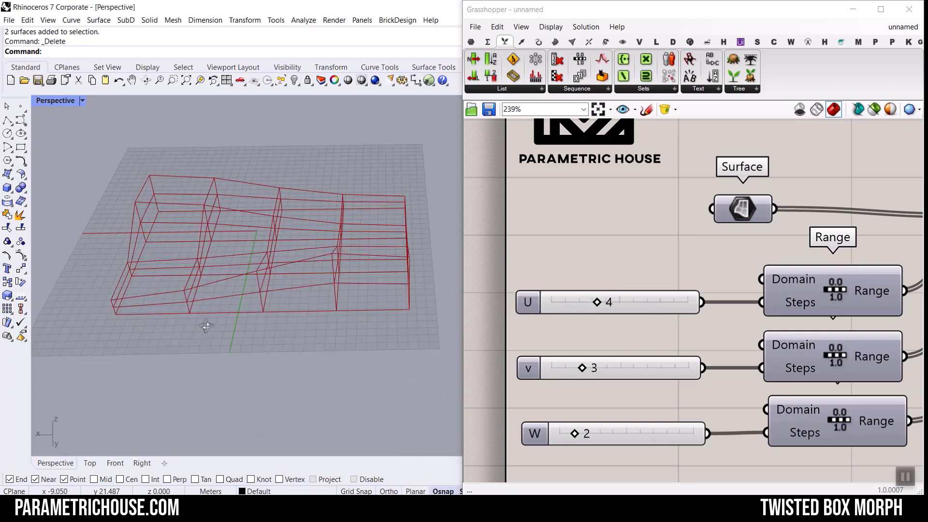
pyautogui.scroll(-3, 759, 313)
# Bake the Twisted Boxes output of Twisted Box Through Surfaces into Rhino with the default attributes.
pyautogui.scroll(5, 738, 296)
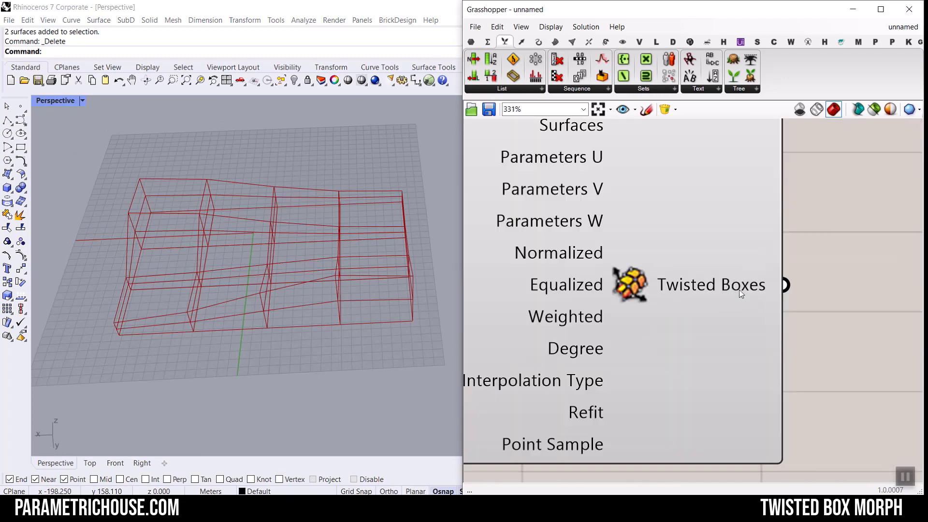
pyautogui.rightClick(738, 296)
pyautogui.click(752, 320)
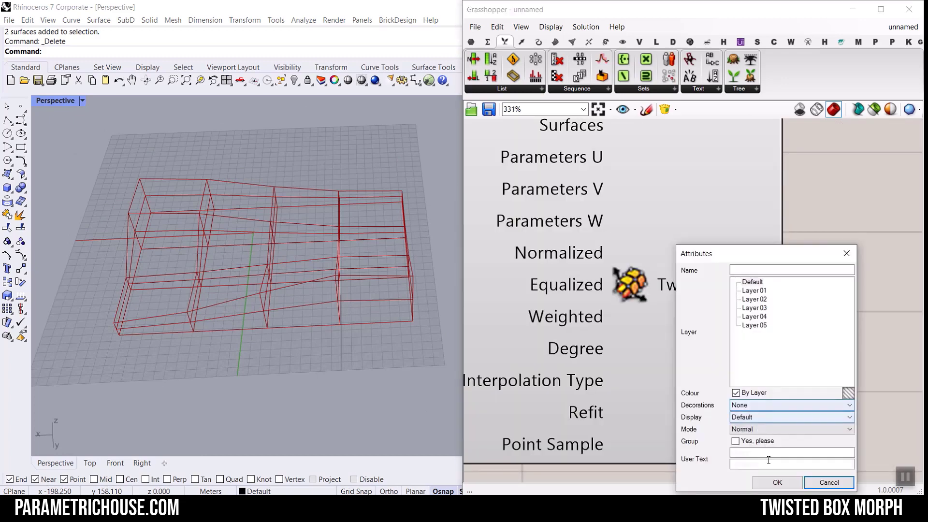
pyautogui.click(828, 480)
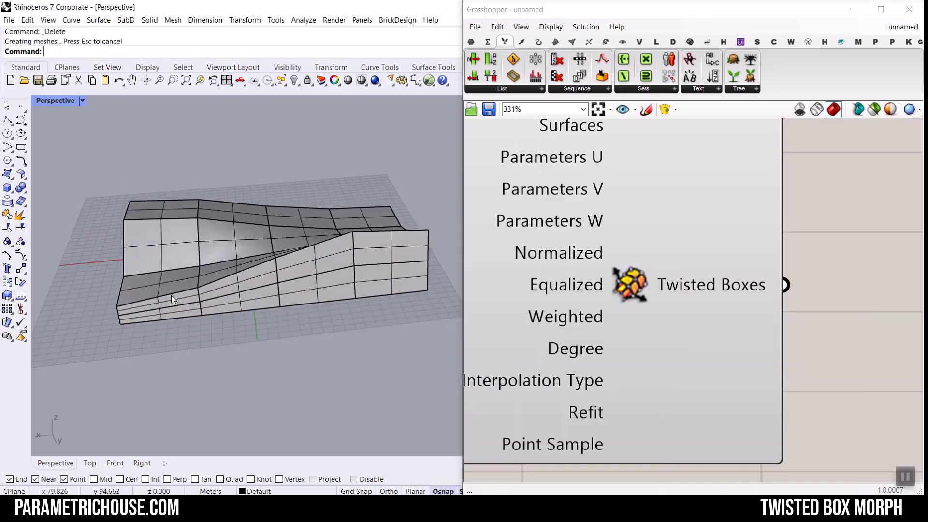
# Select several baked boxes one at a time to inspect them as separate solids, and undo the bake.
pyautogui.click(171, 294)
pyautogui.click(246, 291)
pyautogui.click(312, 274)
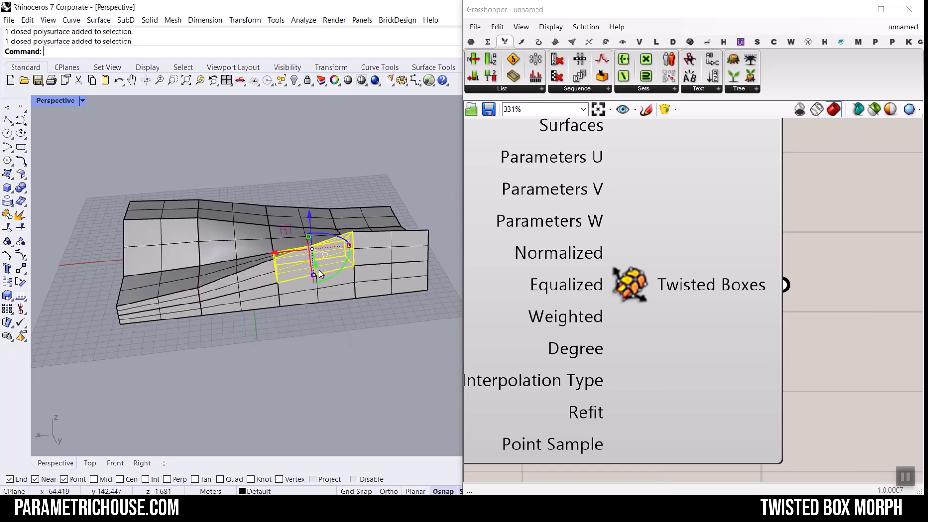
pyautogui.click(345, 294)
pyautogui.click(347, 349)
pyautogui.scroll(6, 250, 290)
pyautogui.moveTo(249, 290); pyautogui.dragTo(318, 317, button='right')
pyautogui.scroll(-7, 319, 317)
pyautogui.scroll(-4, 309, 315)
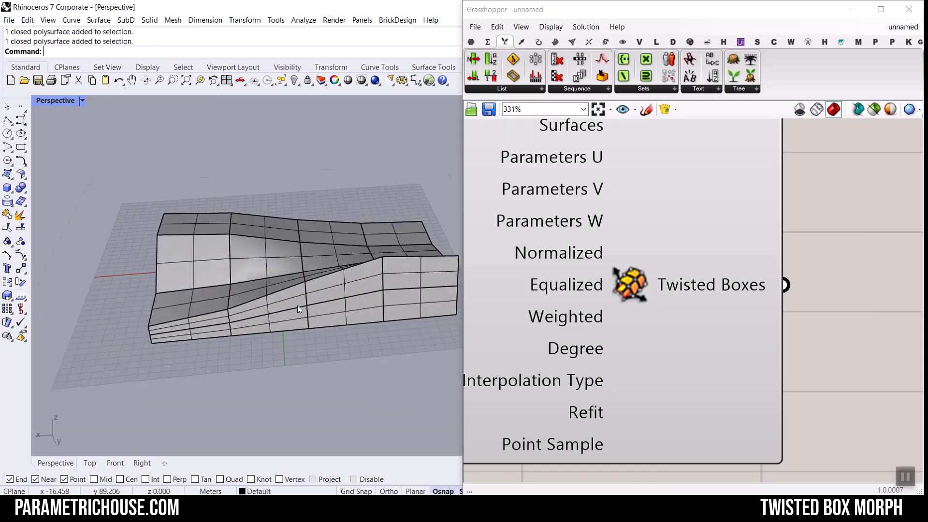
pyautogui.hotkey('ctrl', 'z')
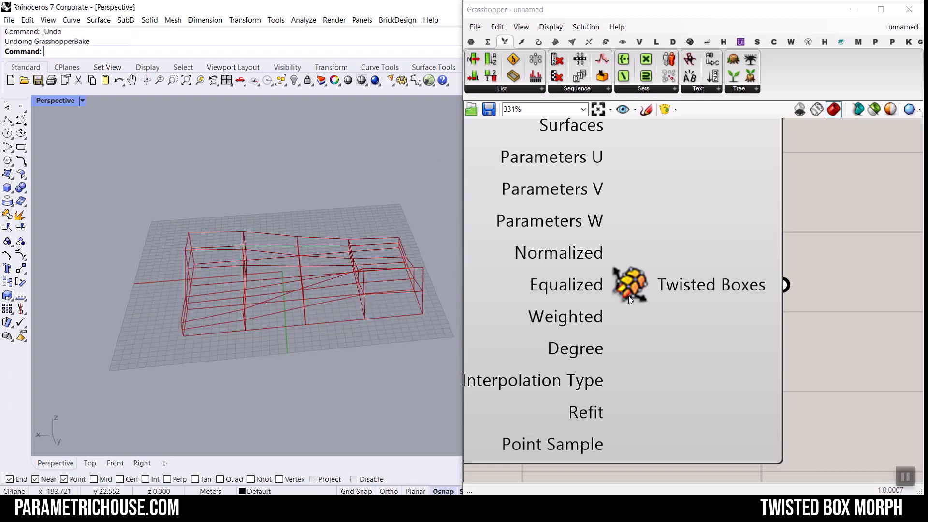
# Examine the inputs of Twisted Box Through Surfaces and the twisted boxes previewed in the Rhino viewport.
pyautogui.scroll(-5, 622, 271)
pyautogui.click(622, 271)
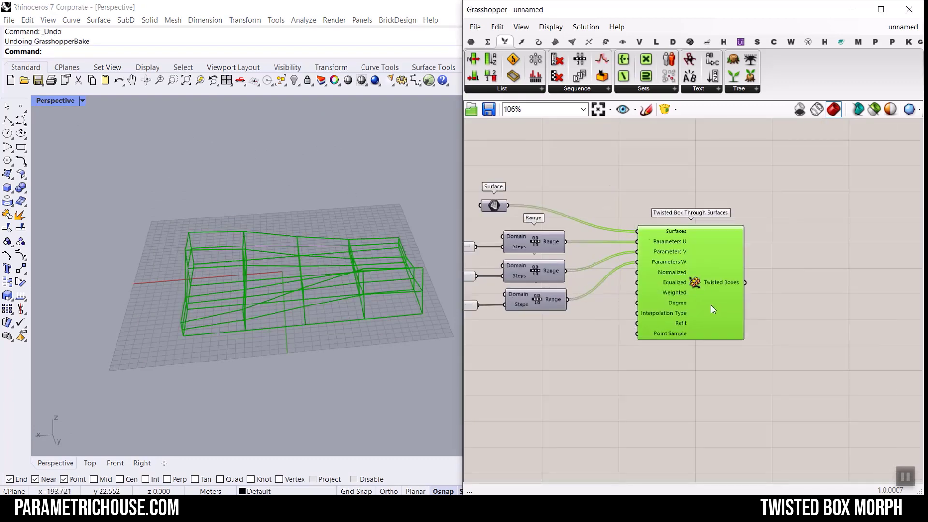
pyautogui.click(599, 381)
pyautogui.scroll(2, 838, 306)
pyautogui.scroll(1, 838, 307)
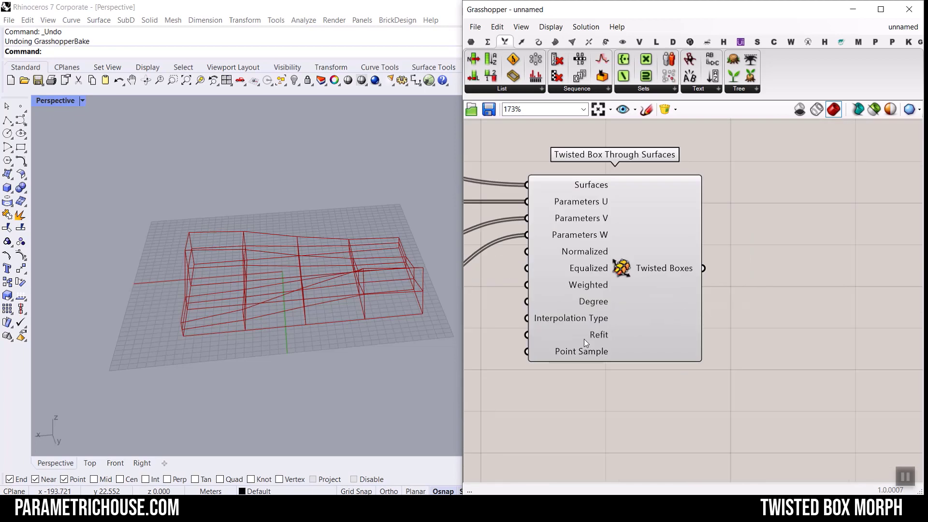
pyautogui.scroll(2, 626, 252)
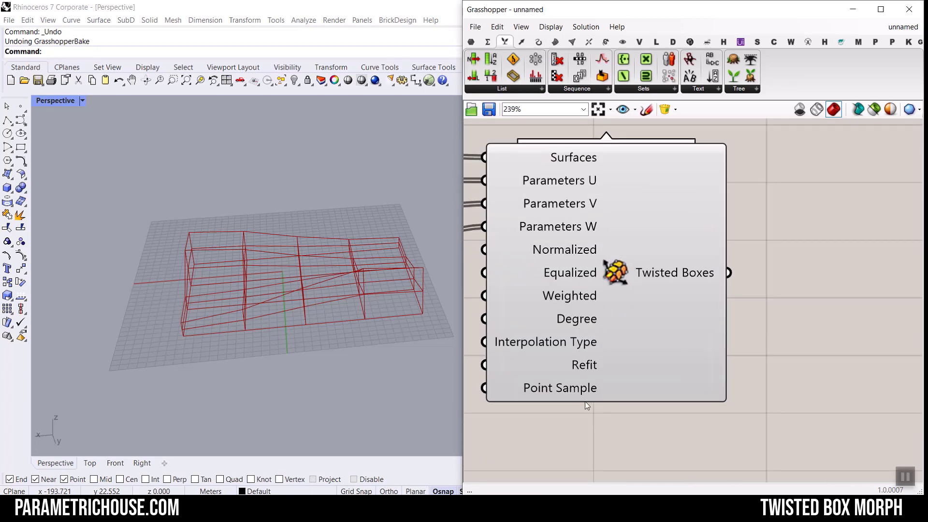
pyautogui.scroll(-5, 621, 221)
pyautogui.click(703, 308)
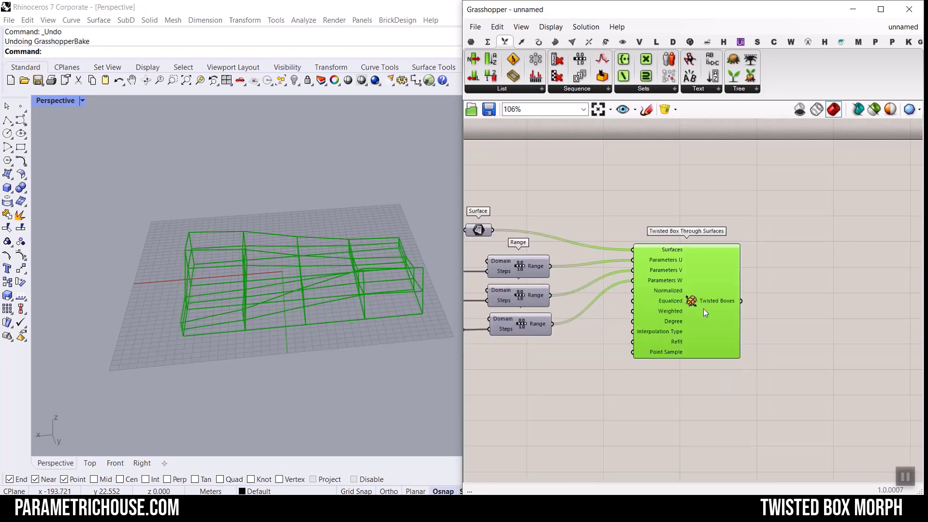
pyautogui.scroll(5, 696, 249)
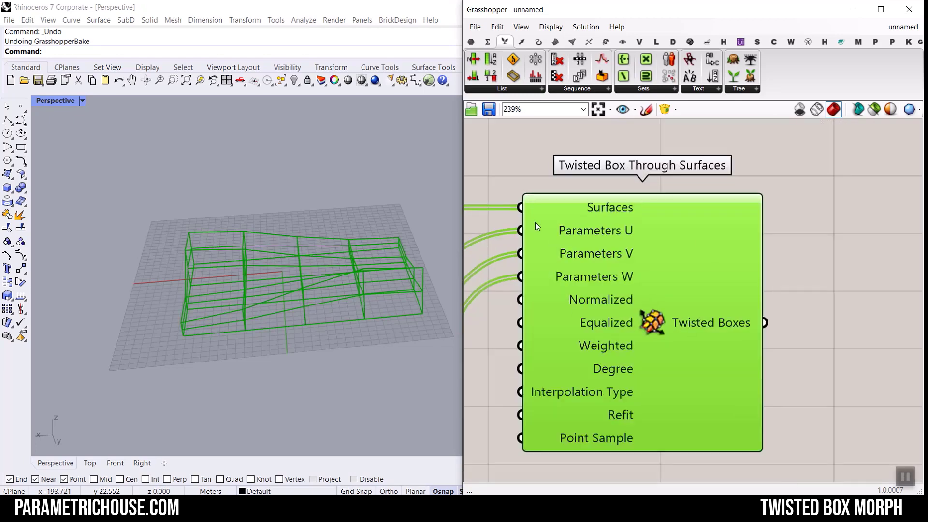
pyautogui.moveTo(500, 182); pyautogui.dragTo(650, 293)
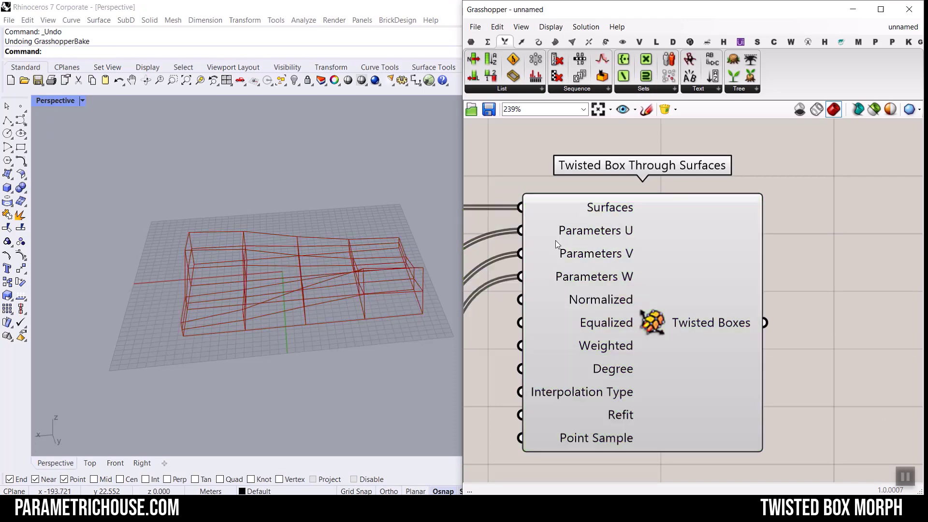
pyautogui.scroll(-5, 596, 273)
pyautogui.moveTo(694, 294)
pyautogui.mouseDown(button='right')
pyautogui.moveTo(579, 291)
pyautogui.moveTo(689, 300)
pyautogui.mouseUp(button='right')
pyautogui.scroll(3, 576, 293)
pyautogui.scroll(2, 685, 290)
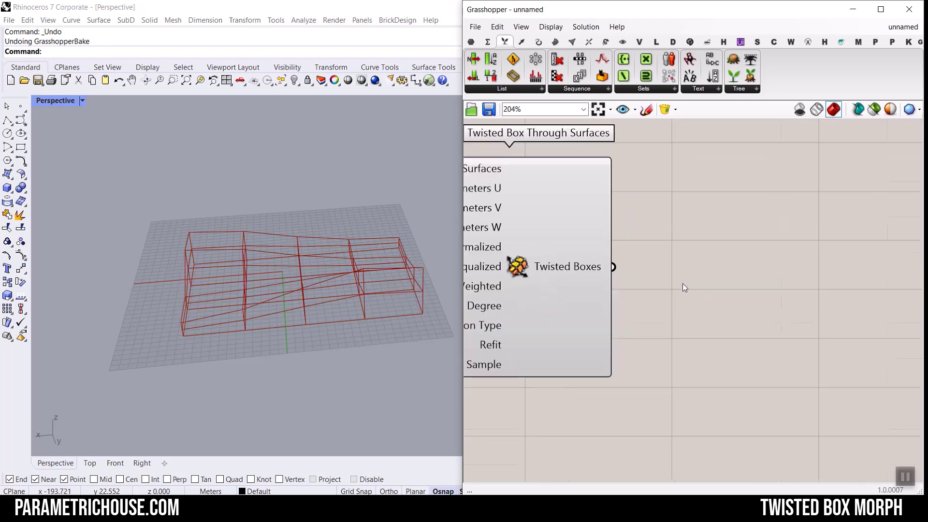
pyautogui.moveTo(312, 310); pyautogui.dragTo(264, 309, button='right')
pyautogui.scroll(5, 265, 313)
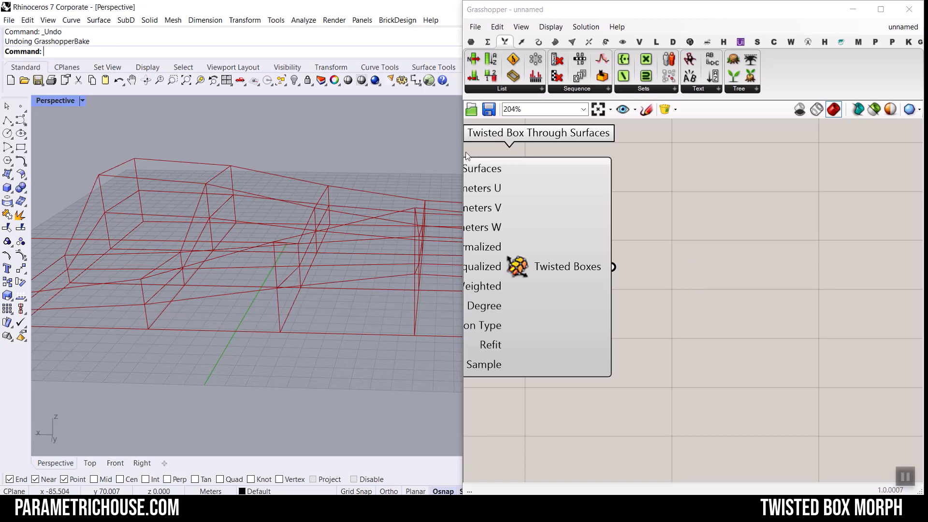
# Widen the Grasshopper window and place a Platonic Dodecahedron component below the Range components.
pyautogui.moveTo(463, 155); pyautogui.dragTo(309, 168)
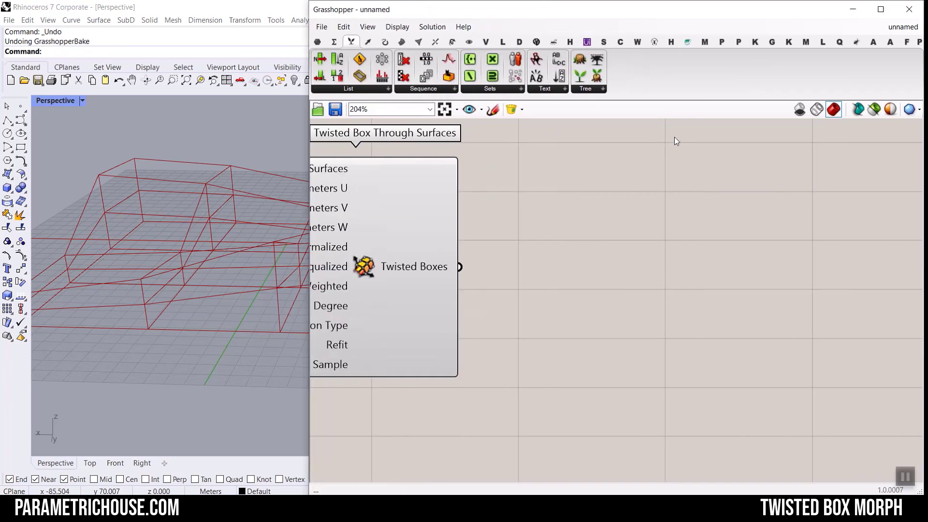
pyautogui.click(822, 43)
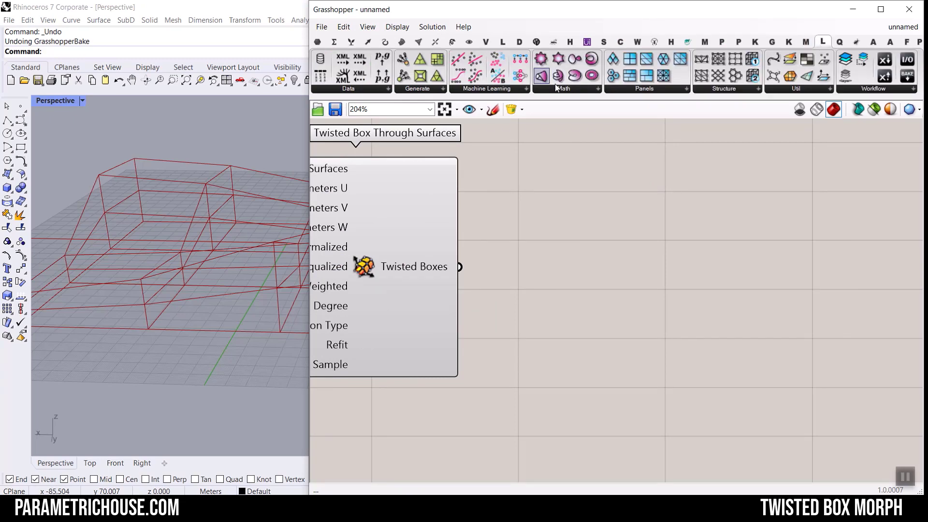
pyautogui.click(568, 90)
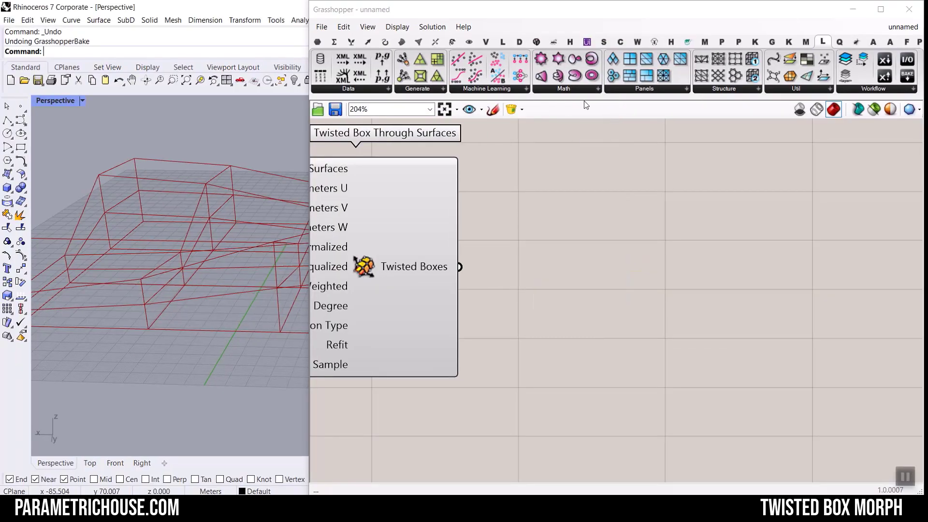
pyautogui.click(575, 90)
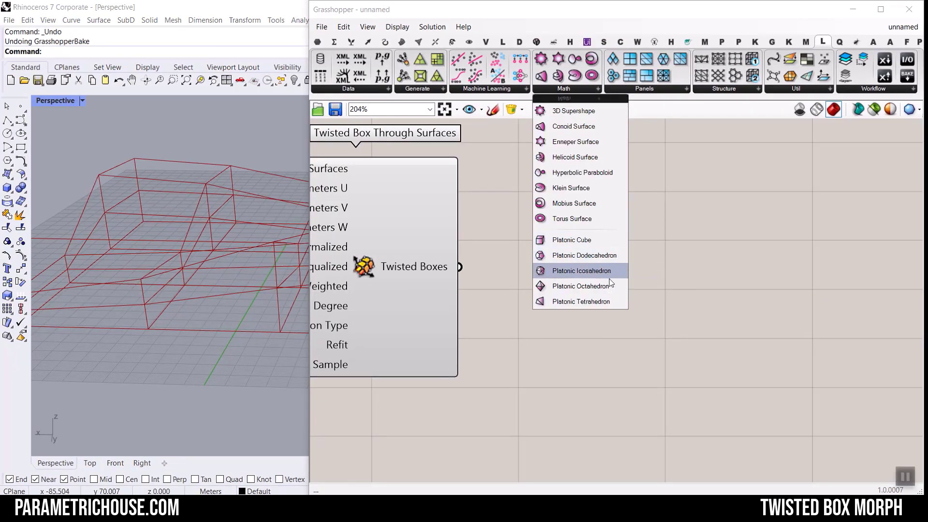
pyautogui.click(612, 257)
pyautogui.scroll(-5, 666, 274)
pyautogui.click(530, 347)
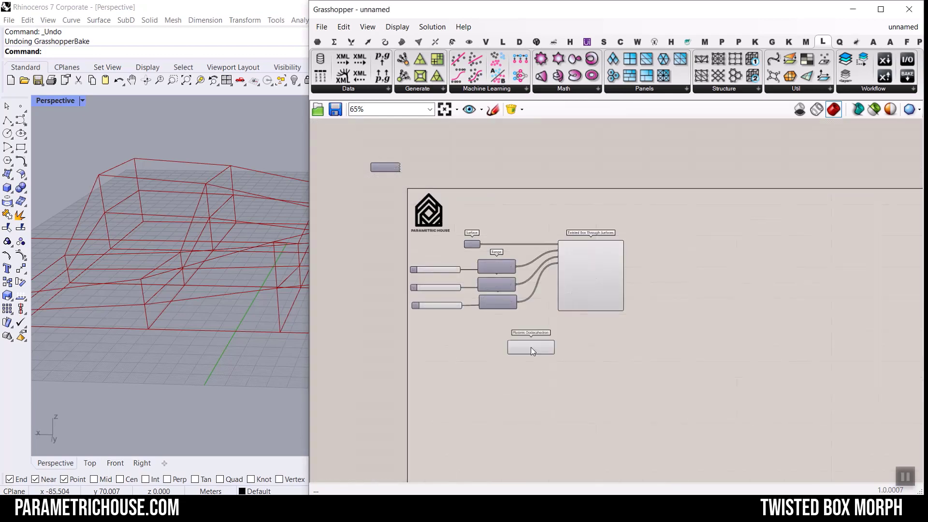
# Examine the dodecahedron preview in the Rhino viewport up close and its component on the canvas.
pyautogui.scroll(-5, 191, 229)
pyautogui.scroll(5, 174, 290)
pyautogui.moveTo(176, 319); pyautogui.dragTo(184, 289, button='right')
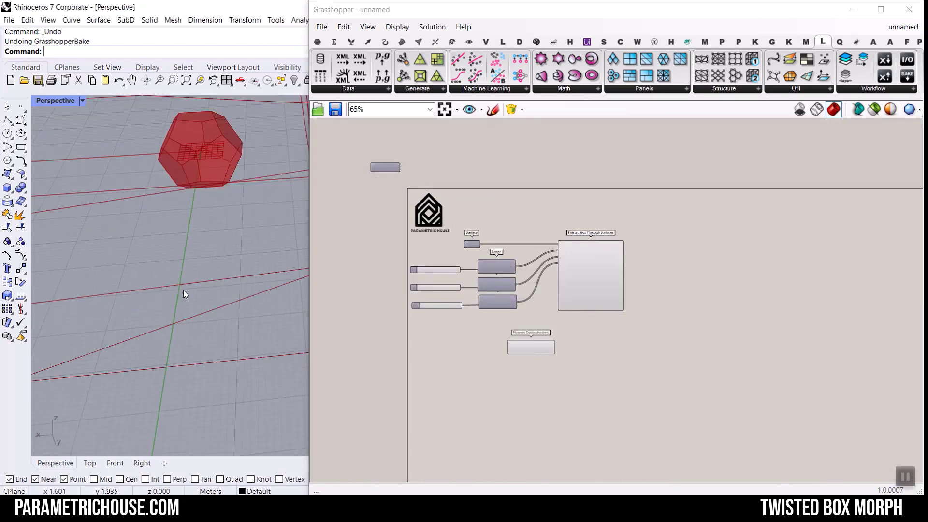
pyautogui.scroll(4, 202, 167)
pyautogui.scroll(-6, 202, 167)
pyautogui.keyDown('shift'); pyautogui.moveTo(202, 167); pyautogui.dragTo(199, 215, button='right'); pyautogui.keyUp('shift')
pyautogui.scroll(5, 199, 215)
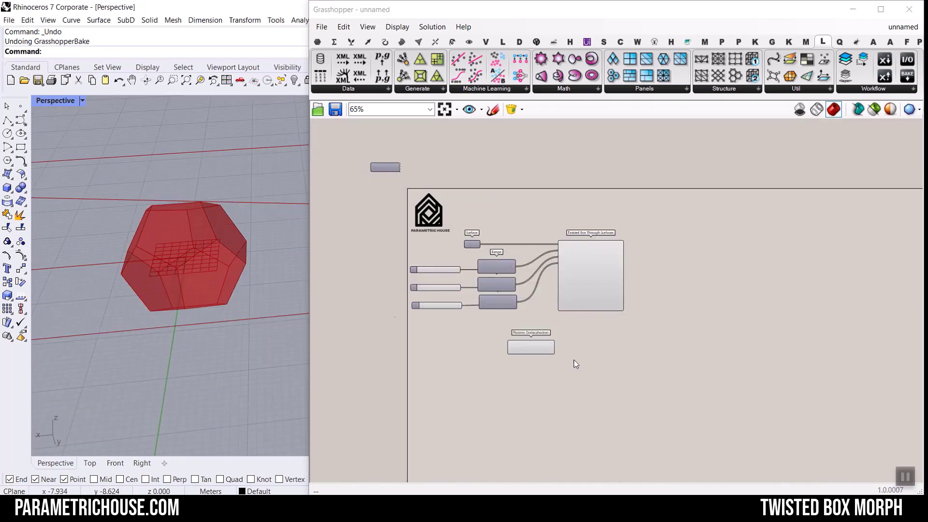
pyautogui.scroll(4, 463, 336)
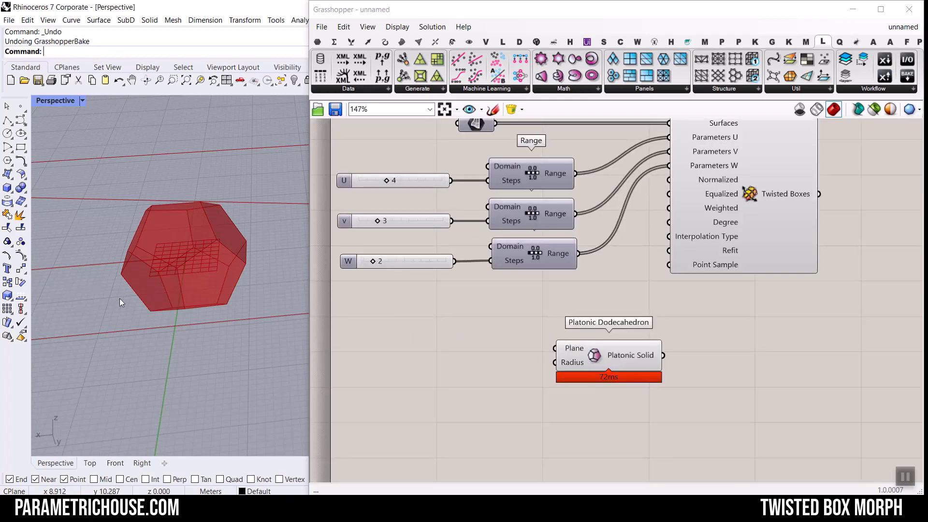
# Check the Curve parameter feeding the Group and Box Morph in the twisted-box definition, and return to the unnamed definition.
pyautogui.click(903, 27)
pyautogui.click(871, 141)
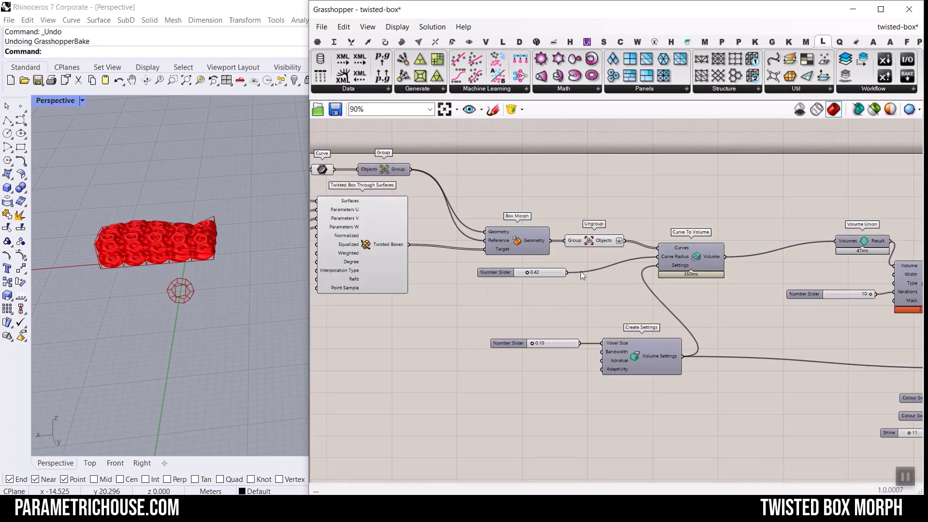
pyautogui.scroll(4, 454, 269)
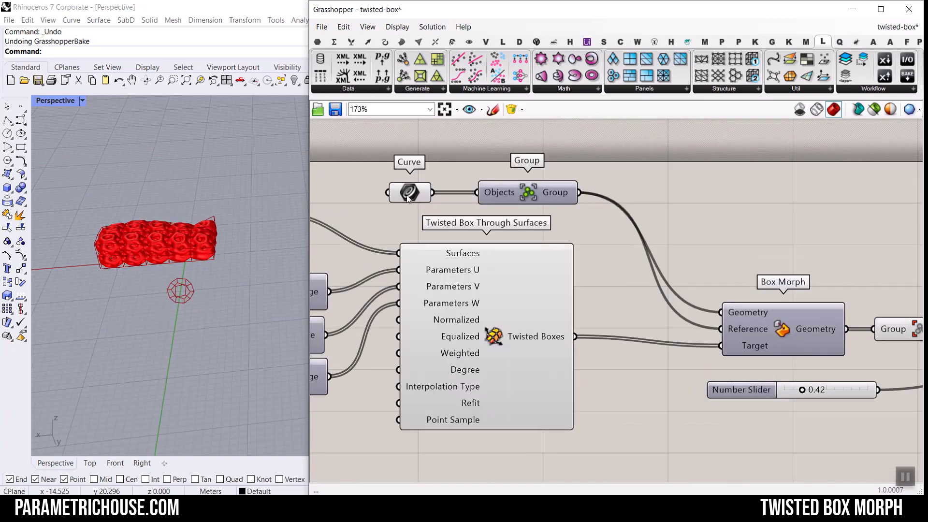
pyautogui.rightClick(408, 193)
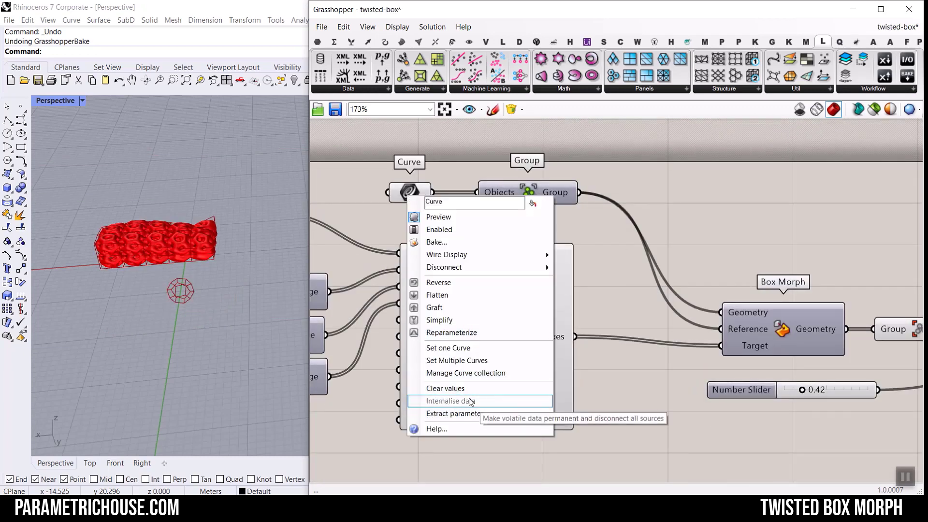
pyautogui.click(894, 30)
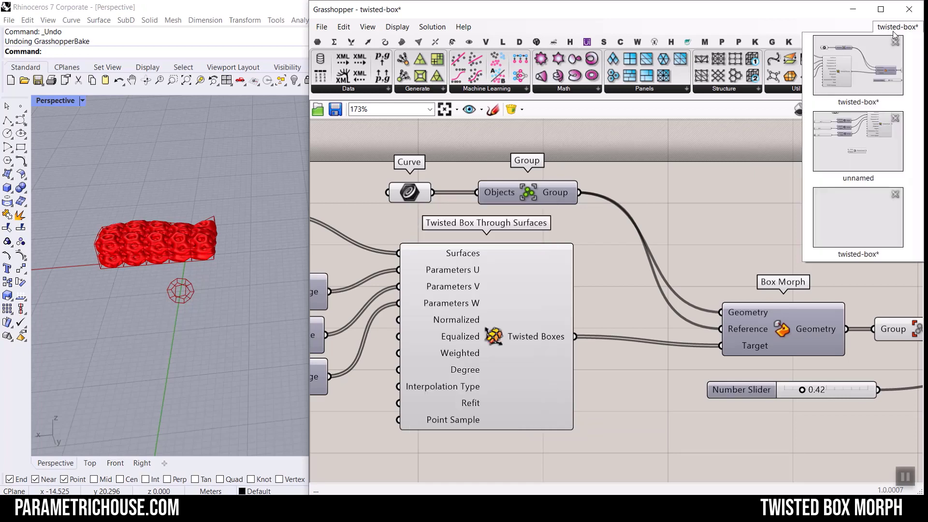
pyautogui.click(865, 164)
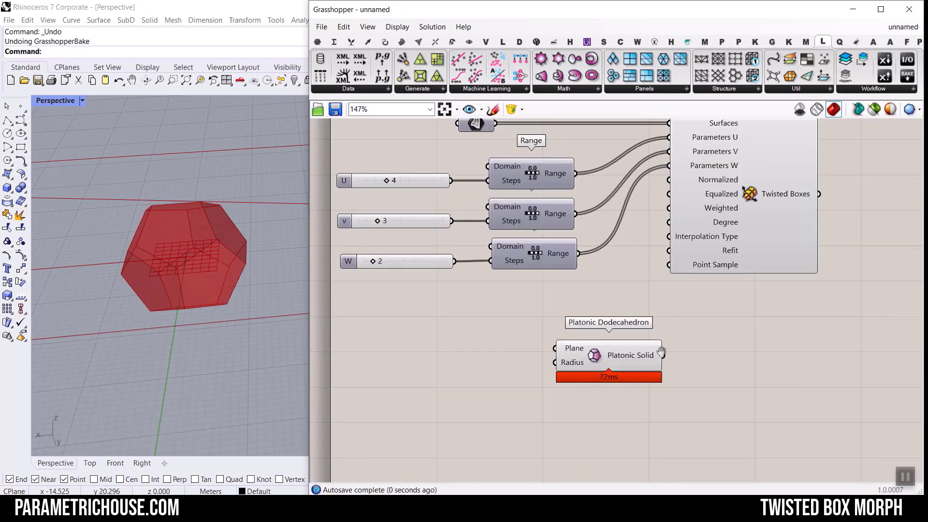
# Add a number slider with the value 2.25 and connect it to the Radius input of Platonic Dodecahedron.
pyautogui.moveTo(660, 350); pyautogui.dragTo(711, 293, button='right')
pyautogui.click(678, 300)
pyautogui.scroll(1, 531, 321)
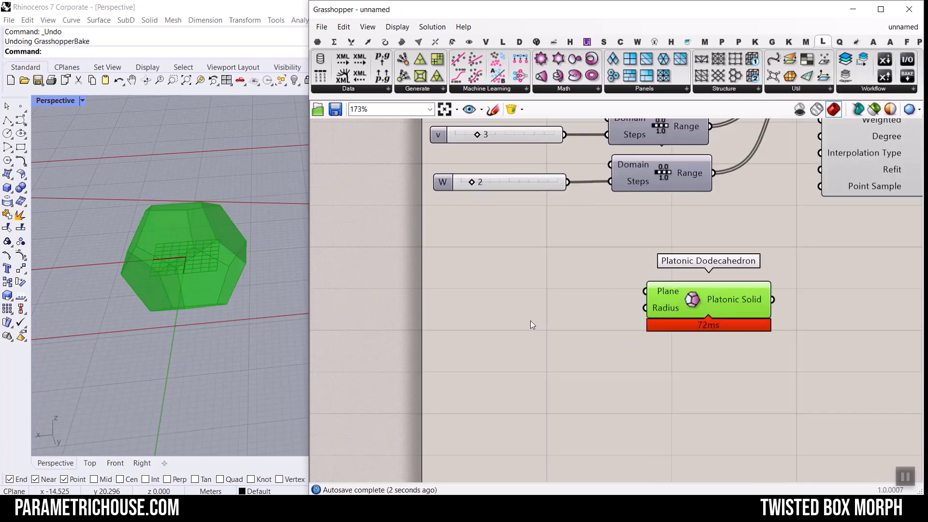
pyautogui.doubleClick(565, 315)
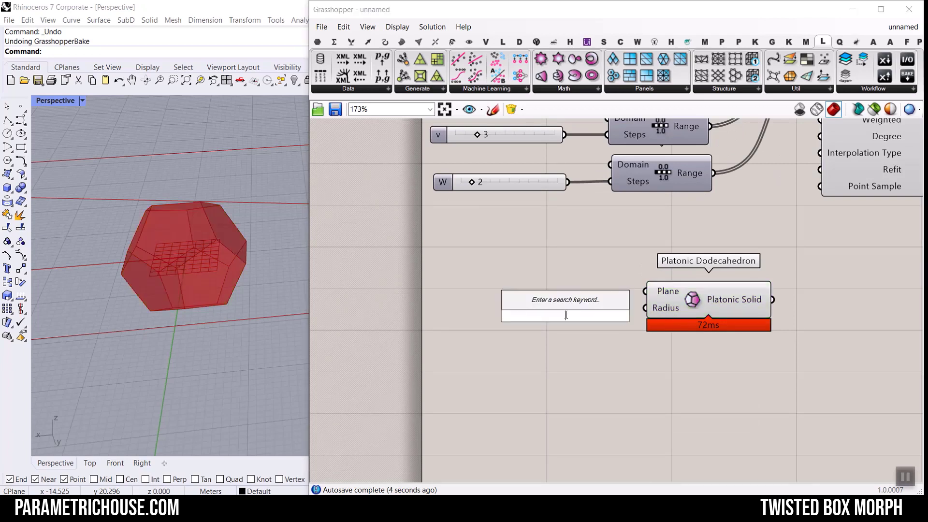
pyautogui.write('2.25')
pyautogui.press('Return')
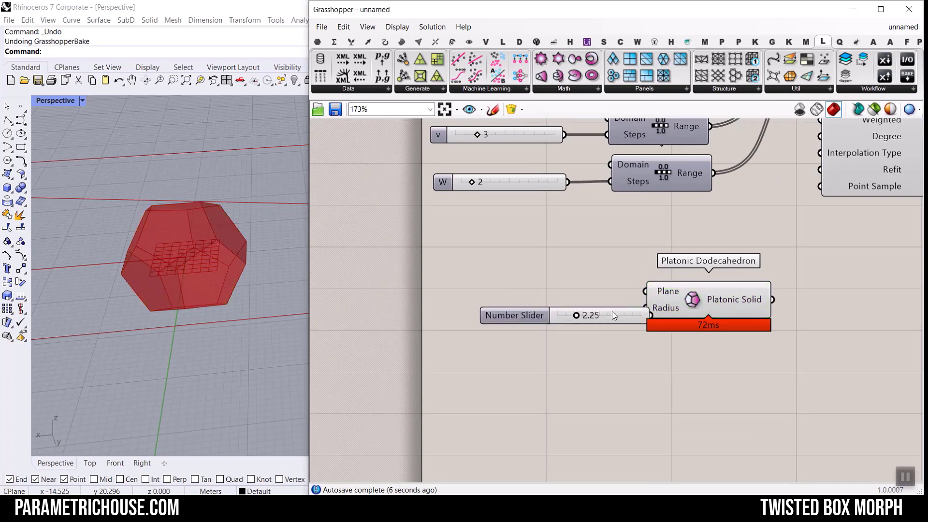
pyautogui.moveTo(612, 311); pyautogui.dragTo(645, 308)
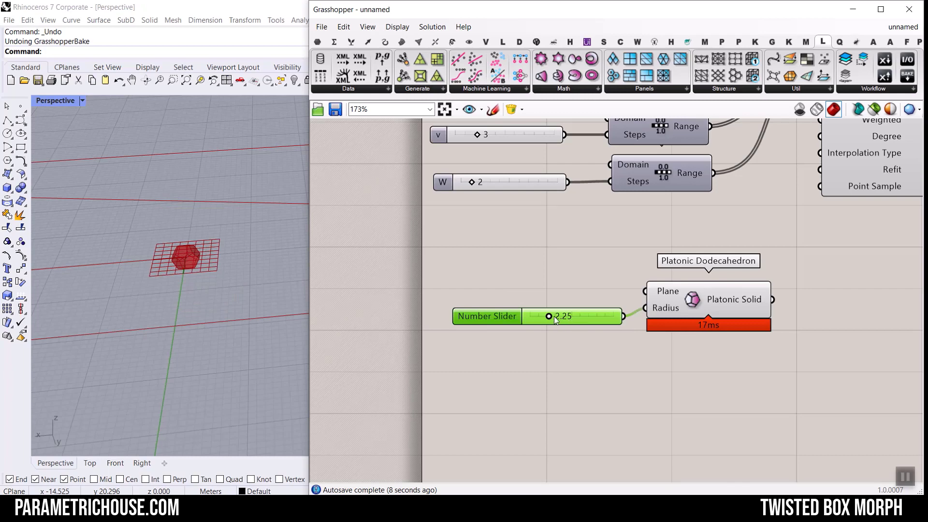
# Set the dodecahedron's radius slider to 10.00 and compare its size with the twisted boxes in Rhino.
pyautogui.moveTo(548, 316); pyautogui.dragTo(684, 316)
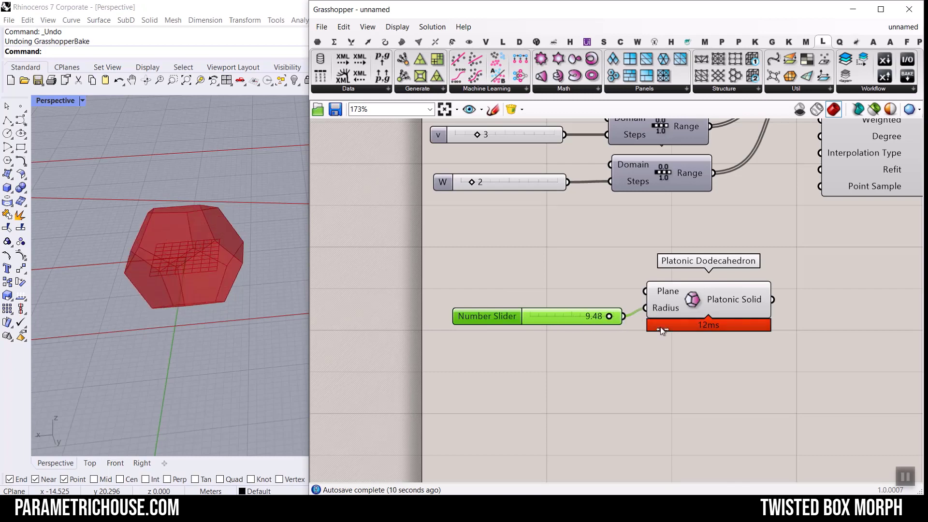
pyautogui.scroll(-6, 193, 285)
pyautogui.scroll(5, 141, 227)
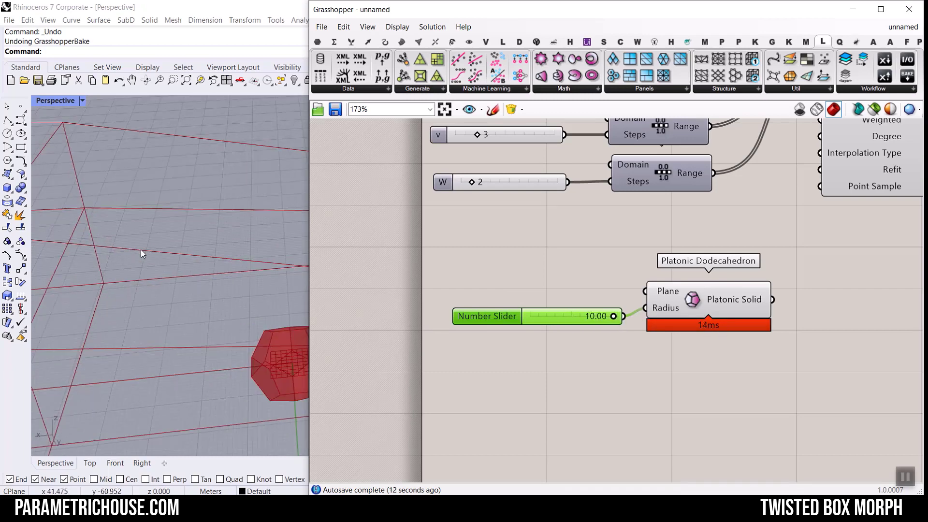
# Add a Brep Wireframe component beside Platonic Dodecahedron and connect the Platonic Solid output to its Brep input.
pyautogui.scroll(-5, 207, 254)
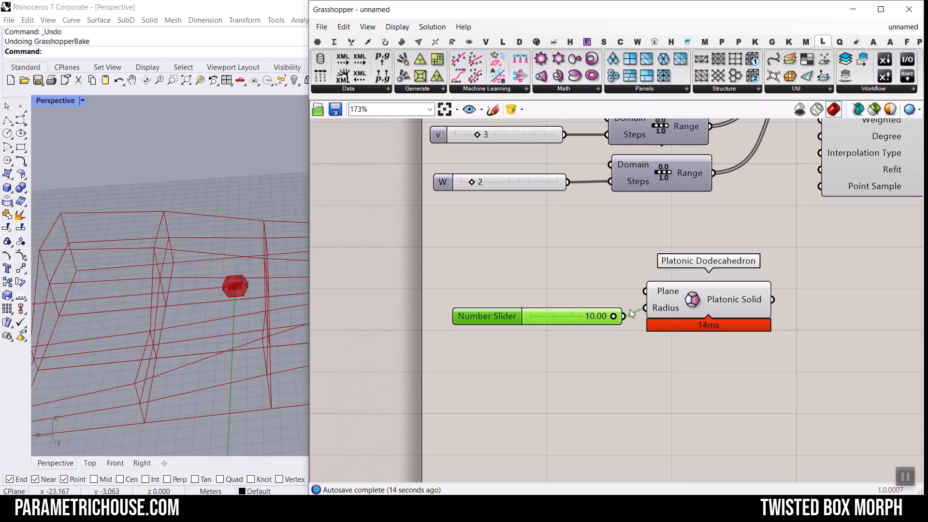
pyautogui.rightClick(730, 312)
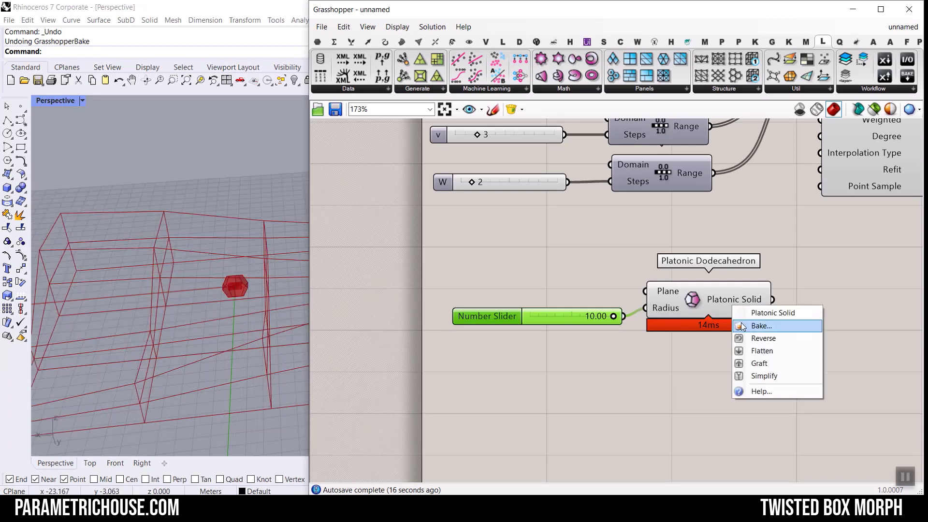
pyautogui.click(752, 259)
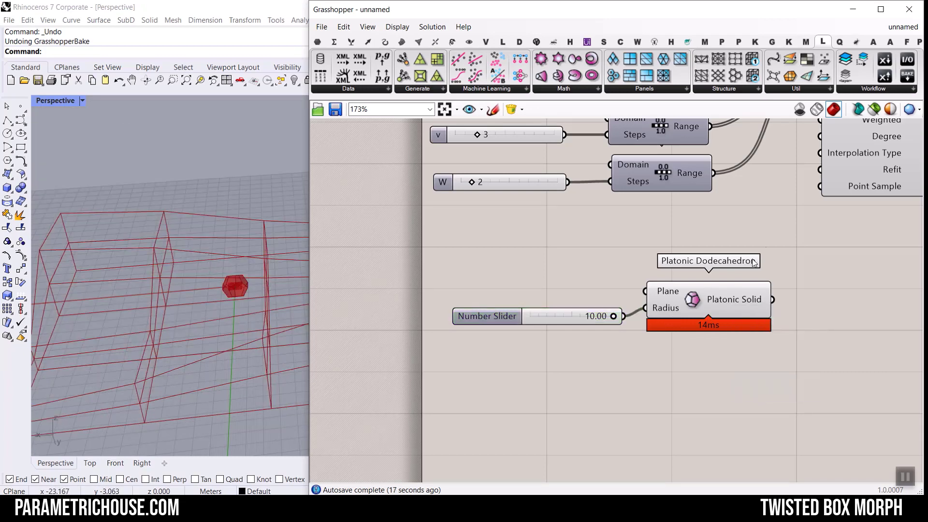
pyautogui.click(401, 43)
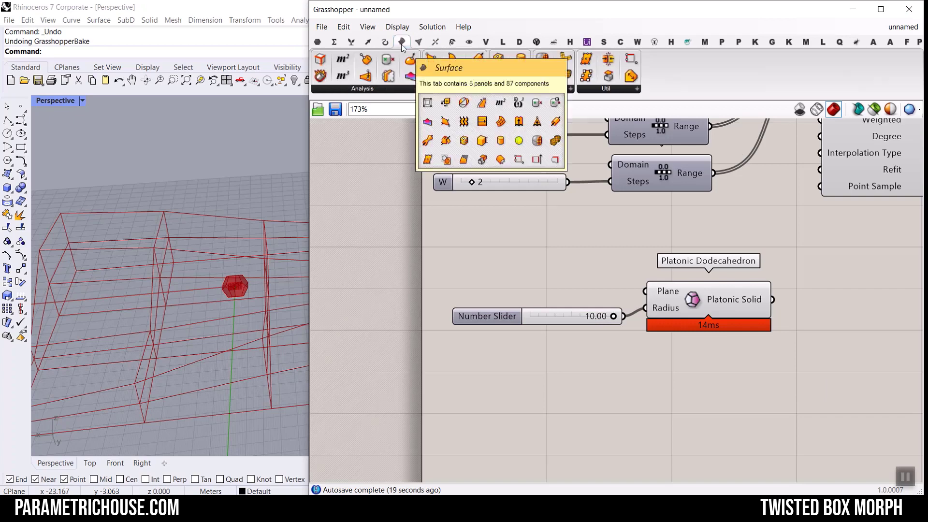
pyautogui.click(372, 89)
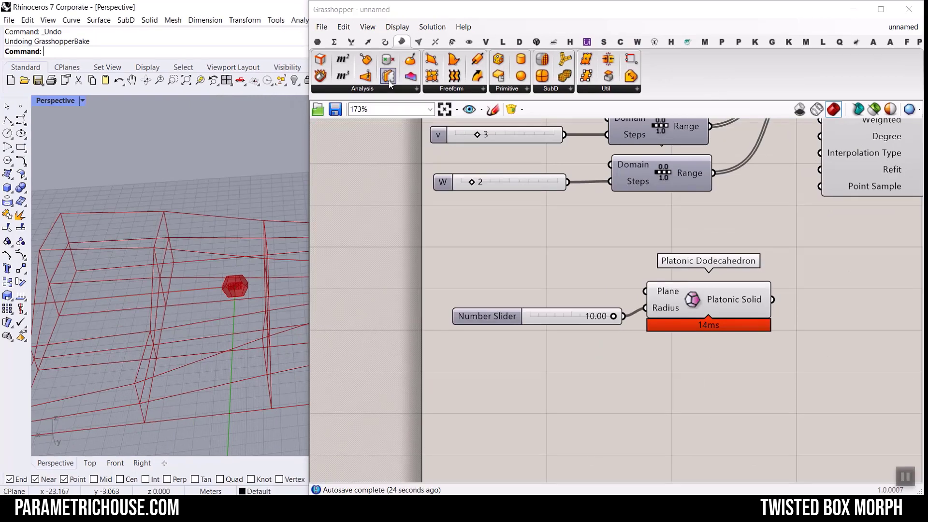
pyautogui.click(373, 76)
pyautogui.click(344, 163)
pyautogui.scroll(-2, 654, 333)
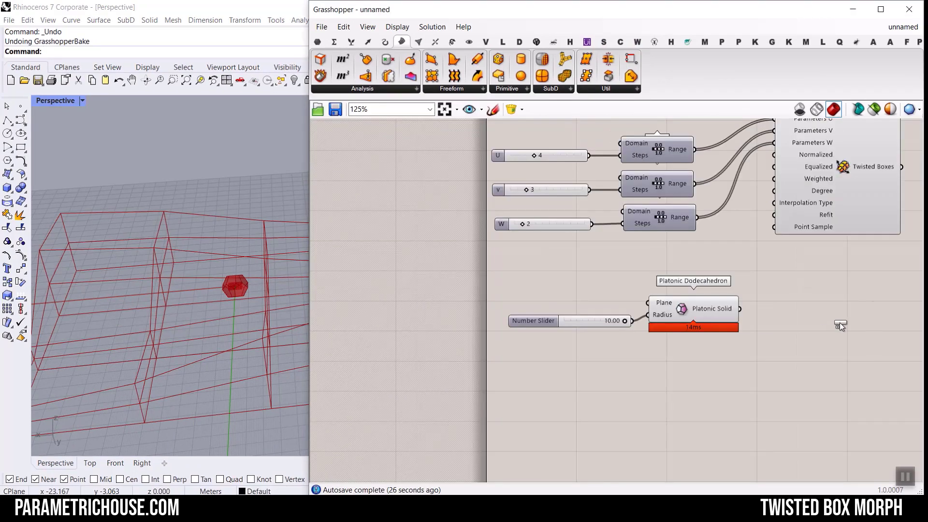
pyautogui.click(840, 324)
pyautogui.scroll(2, 745, 321)
pyautogui.moveTo(802, 313); pyautogui.dragTo(816, 314)
pyautogui.moveTo(862, 322); pyautogui.dragTo(697, 317, button='right')
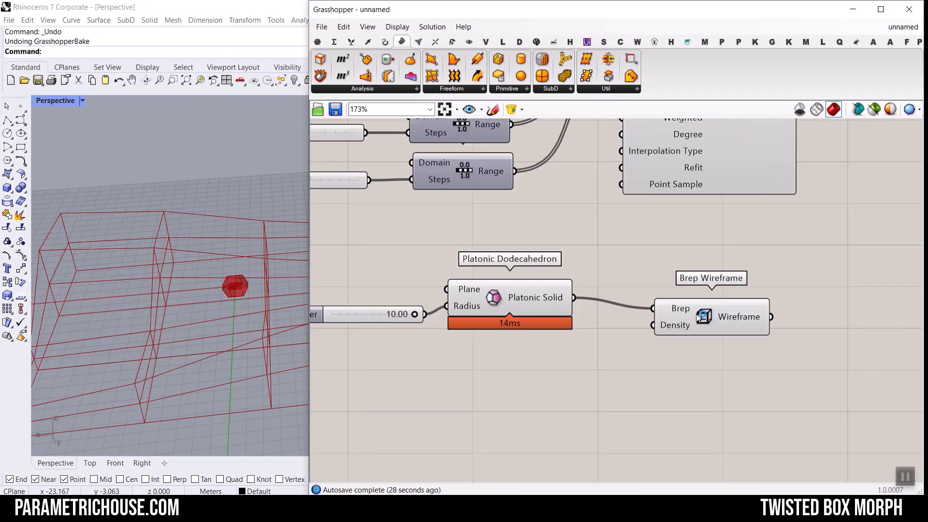
# Bake the dodecahedron's wireframe curves with the default attributes, and delete the radius slider, Platonic Dodecahedron and Brep Wireframe from the canvas.
pyautogui.rightClick(743, 318)
pyautogui.click(755, 337)
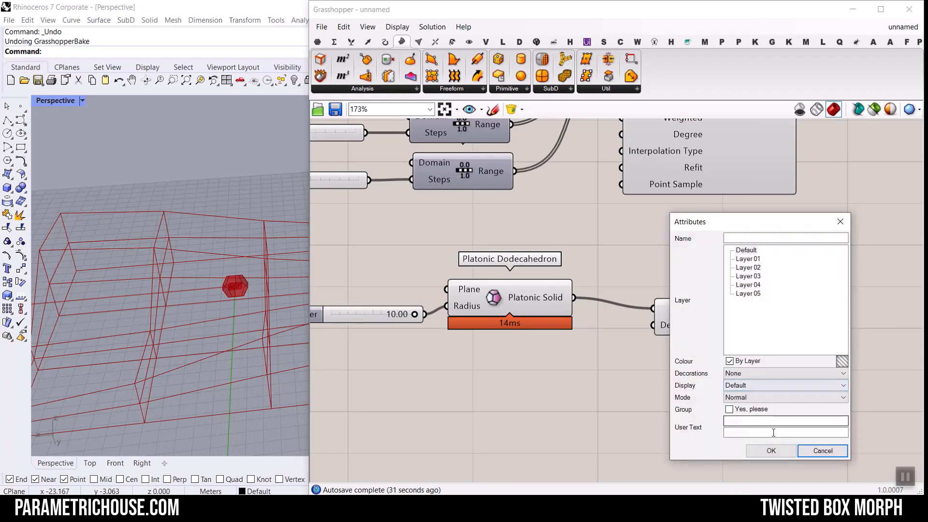
pyautogui.click(771, 450)
pyautogui.moveTo(787, 412); pyautogui.dragTo(363, 280)
pyautogui.press('Delete')
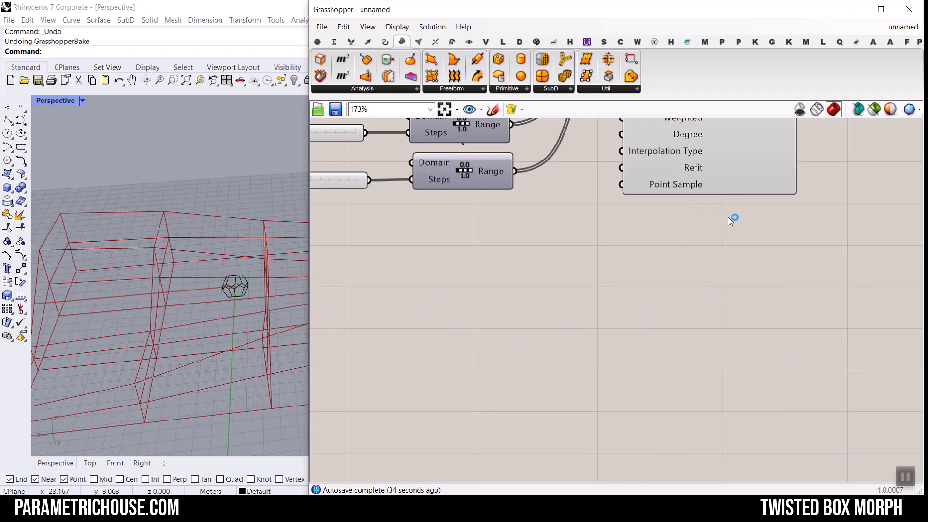
# Switch to the full Rhino viewport and inspect the baked dodecahedron's edge curves up close.
pyautogui.click(853, 10)
pyautogui.moveTo(265, 318); pyautogui.dragTo(186, 256)
pyautogui.scroll(10, 195, 285)
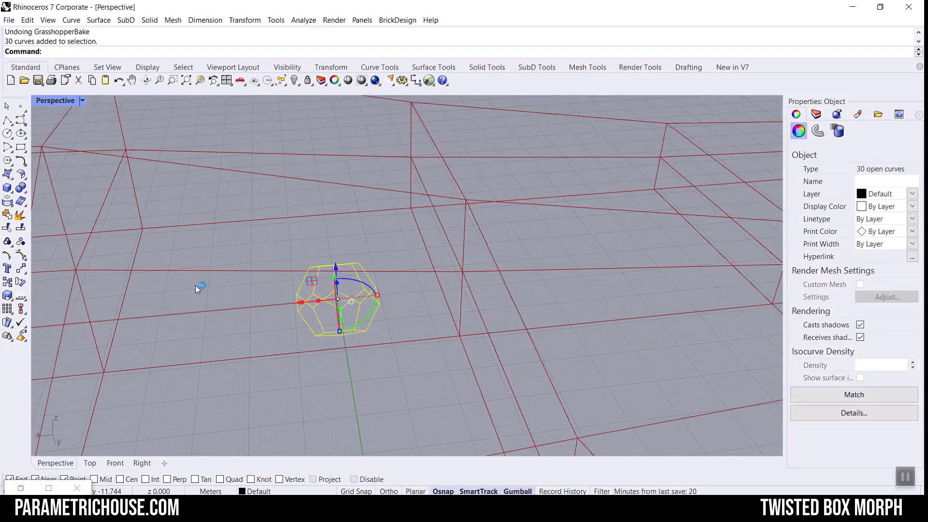
pyautogui.click(263, 327)
pyautogui.scroll(6, 339, 297)
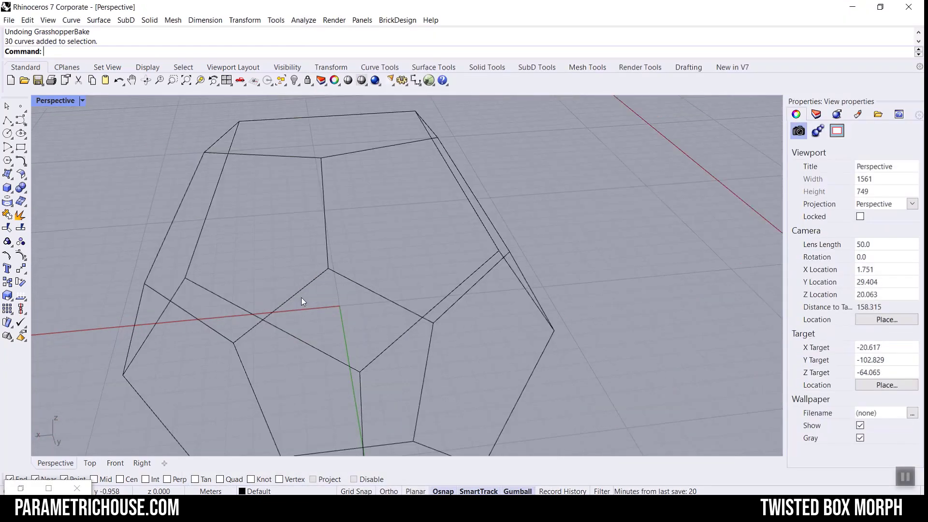
pyautogui.click(323, 281)
pyautogui.click(333, 274)
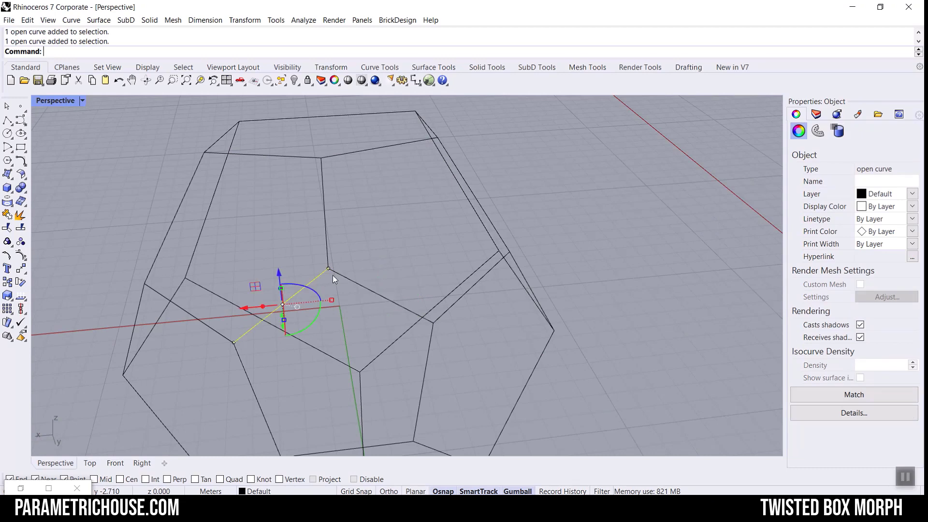
# Scale up all the baked dodecahedron curves in 3D and move them along the X axis, clear of the twisted boxes.
pyautogui.scroll(-10, 486, 287)
pyautogui.moveTo(494, 307); pyautogui.dragTo(478, 343)
pyautogui.scroll(-5, 564, 202)
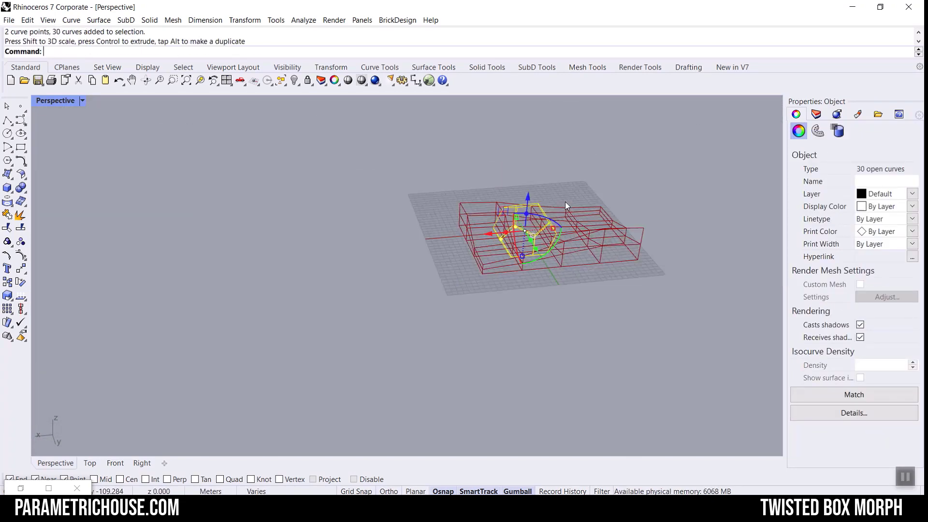
pyautogui.moveTo(479, 234); pyautogui.dragTo(356, 244)
pyautogui.press('Escape')
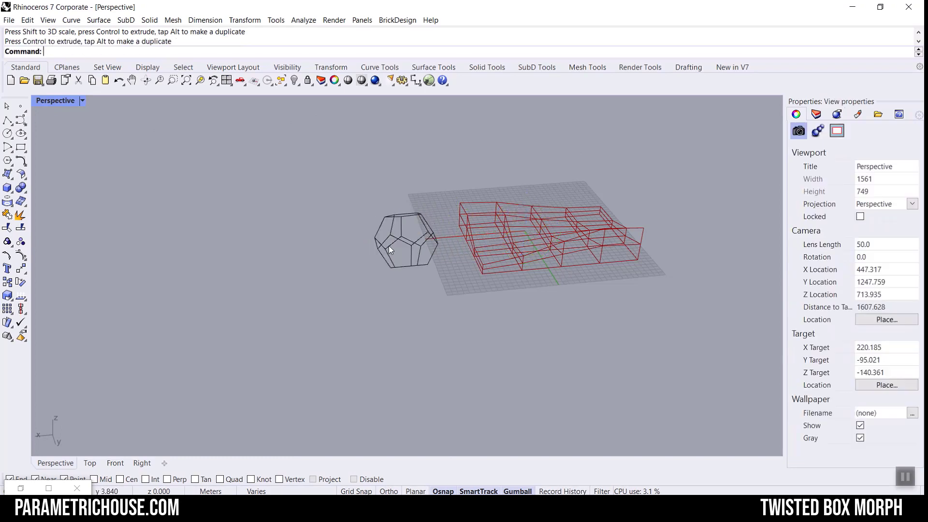
# Examine the enlarged dodecahedron from several angles to check how its faces are oriented relative to the ground plane.
pyautogui.scroll(5, 498, 241)
pyautogui.moveTo(498, 242); pyautogui.dragTo(583, 222, button='right')
pyautogui.scroll(-2, 524, 263)
pyautogui.scroll(2, 581, 158)
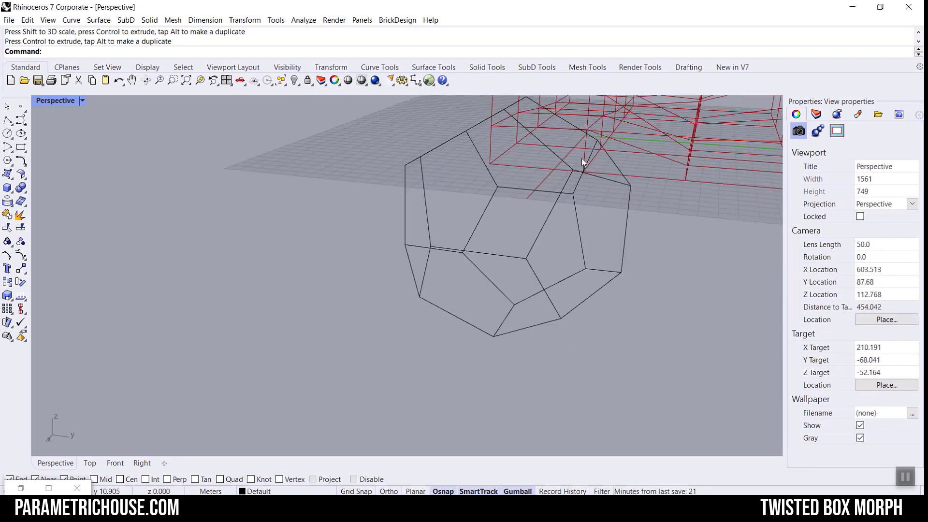
pyautogui.moveTo(580, 155); pyautogui.dragTo(463, 153, button='right')
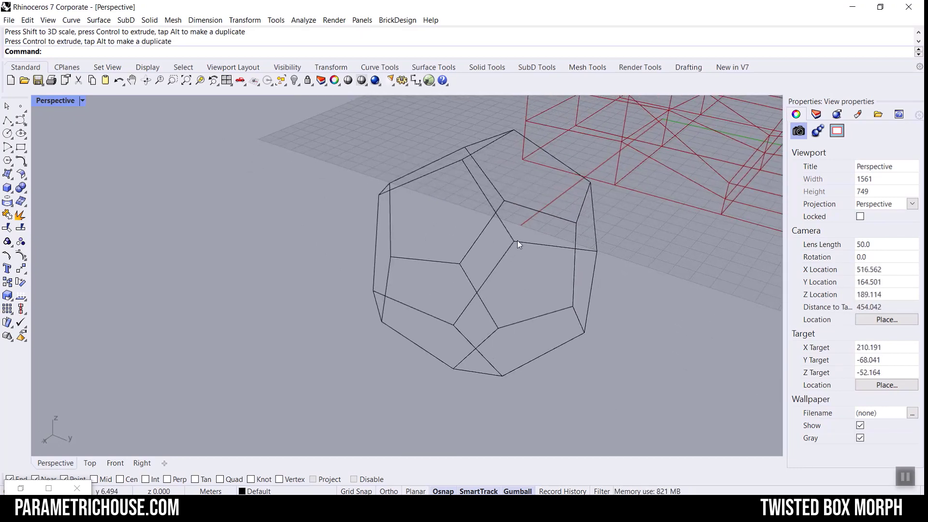
pyautogui.scroll(-6, 513, 244)
pyautogui.moveTo(513, 249); pyautogui.dragTo(567, 198, button='right')
pyautogui.scroll(10, 554, 181)
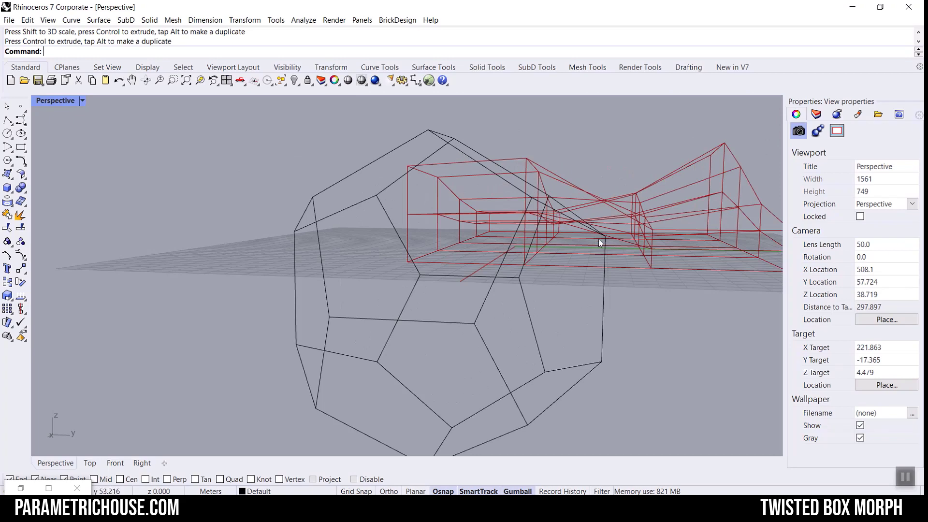
pyautogui.scroll(-6, 561, 216)
pyautogui.moveTo(561, 213); pyautogui.dragTo(456, 249, button='right')
pyautogui.scroll(2, 456, 241)
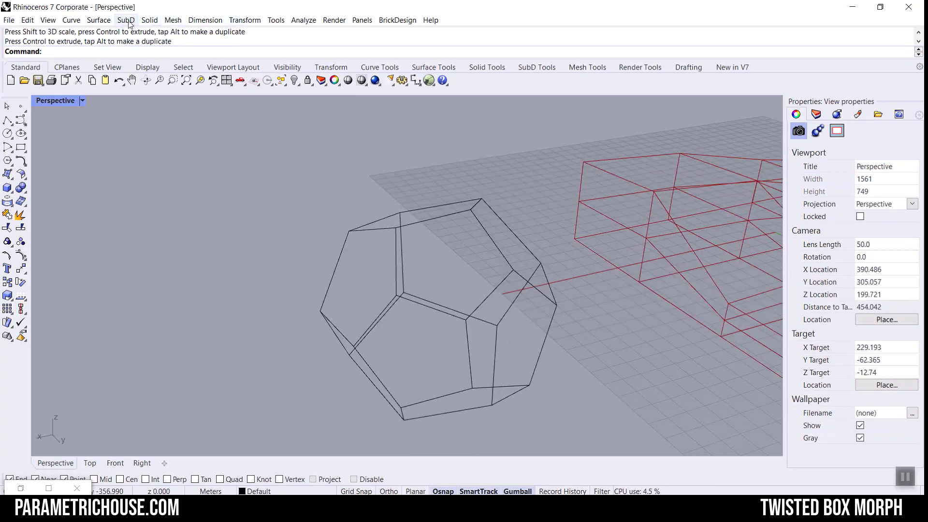
# Start a 3-point Orient on all the dodecahedron curves, with three corners of one pentagonal face as reference points.
pyautogui.click(235, 22)
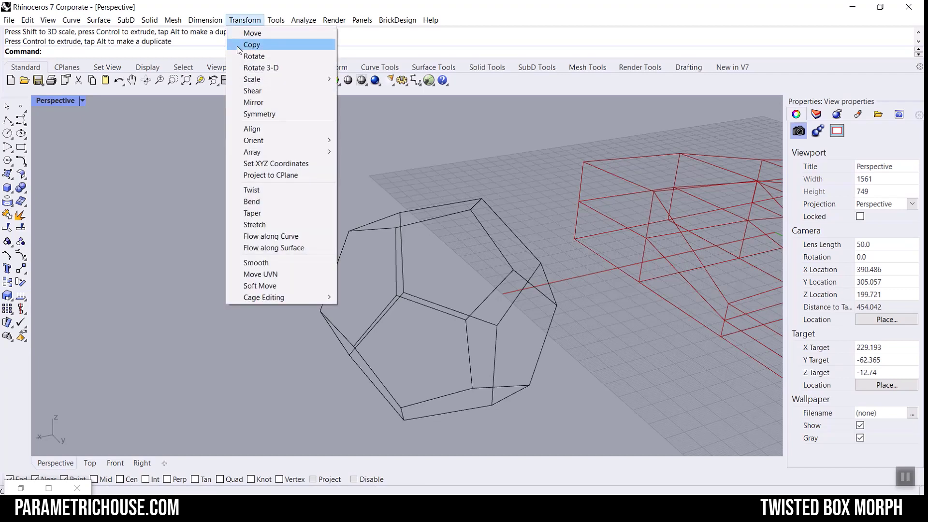
pyautogui.moveTo(287, 141)
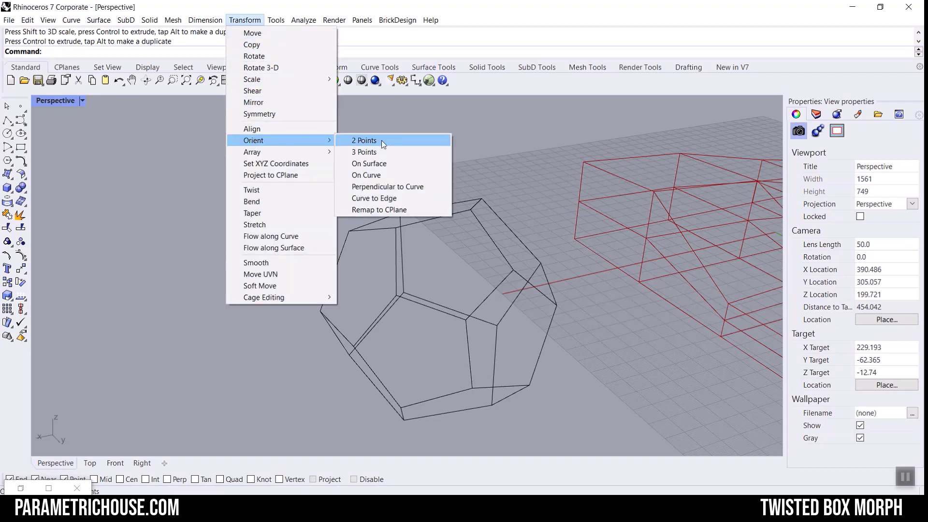
pyautogui.click(378, 153)
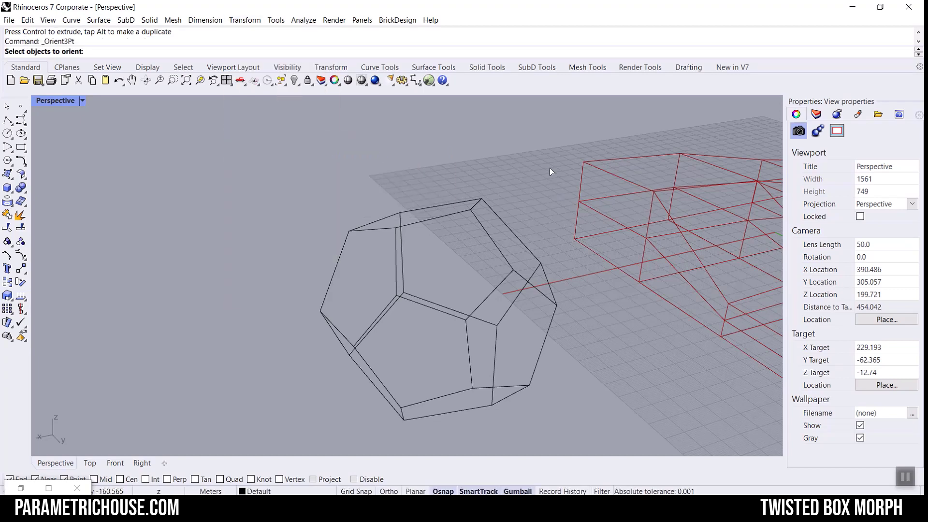
pyautogui.moveTo(550, 167); pyautogui.dragTo(309, 431)
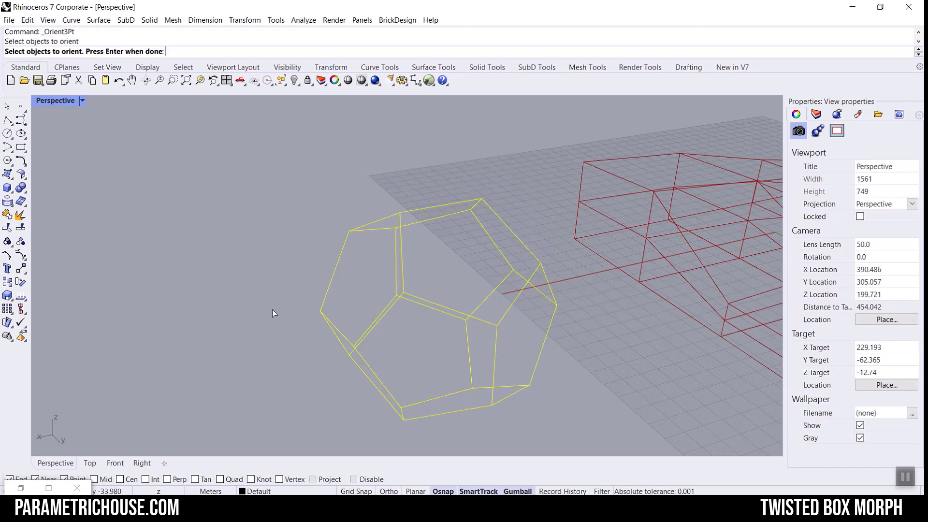
pyautogui.press('Return')
pyautogui.scroll(-2, 341, 257)
pyautogui.moveTo(340, 258); pyautogui.dragTo(384, 234, button='right')
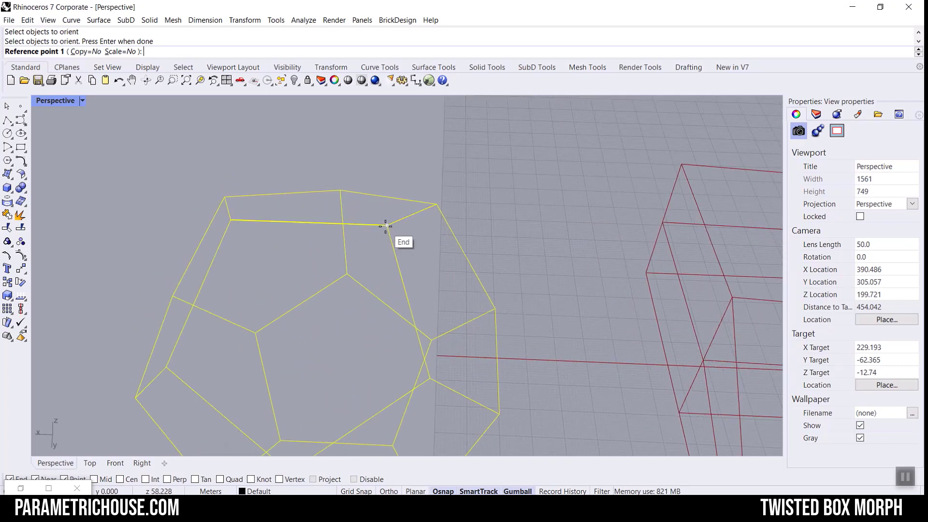
pyautogui.click(386, 226)
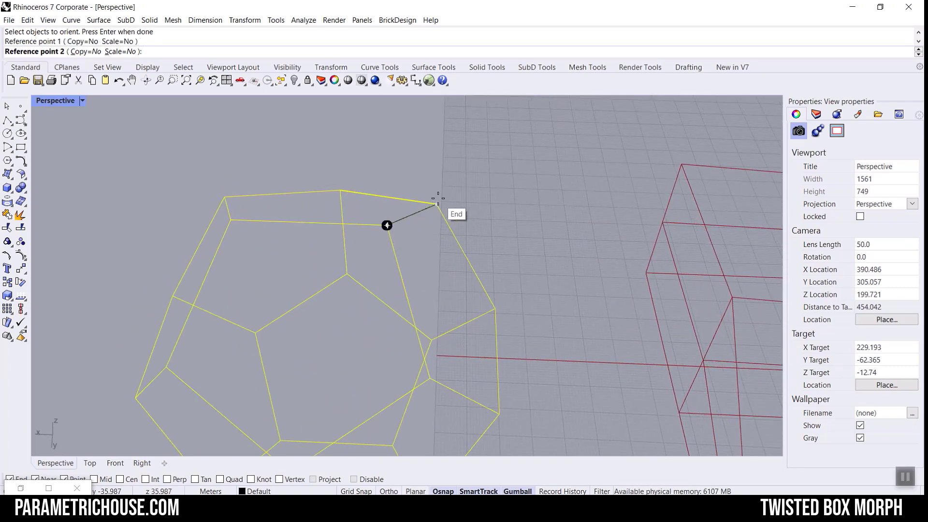
pyautogui.click(437, 200)
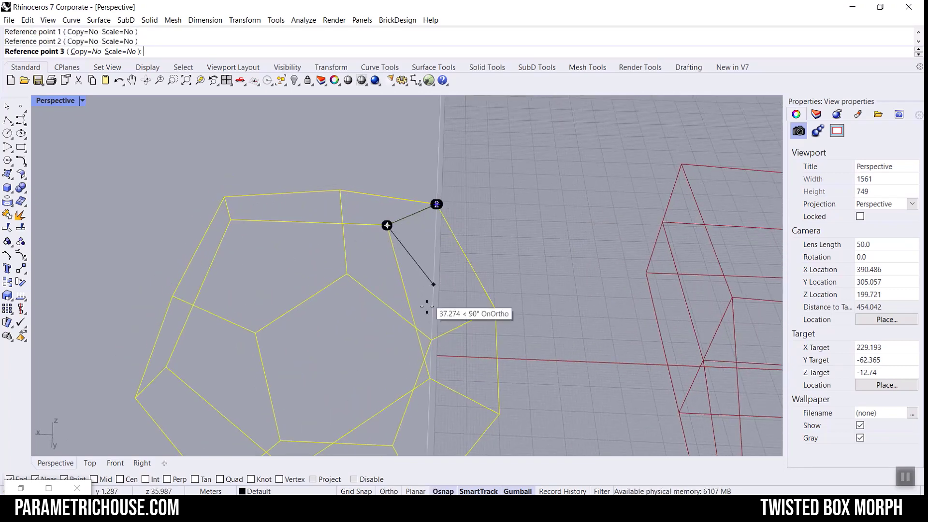
pyautogui.click(429, 377)
# Lay the referenced face flat by placing the three Orient target points on the ground plane behind the twisted boxes, using Ortho.
pyautogui.moveTo(429, 334); pyautogui.dragTo(504, 255, button='right')
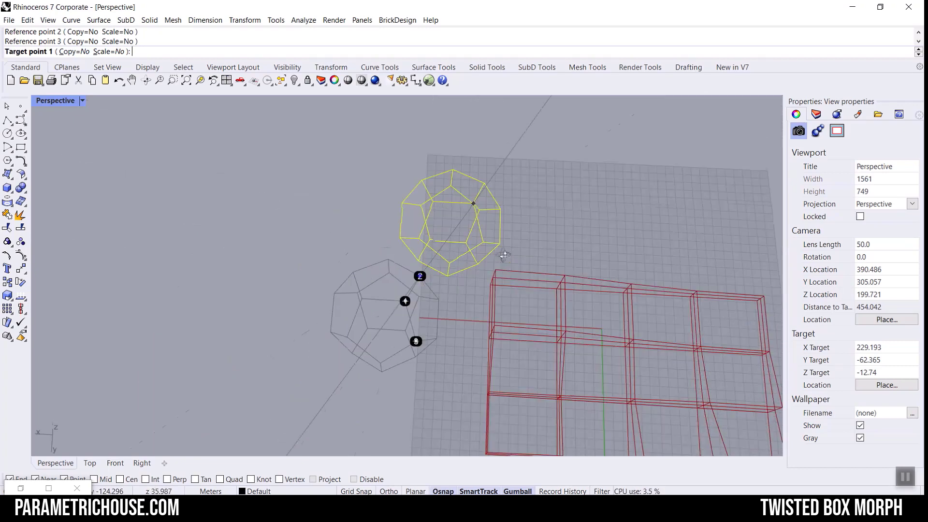
pyautogui.scroll(3, 546, 227)
pyautogui.click(474, 213)
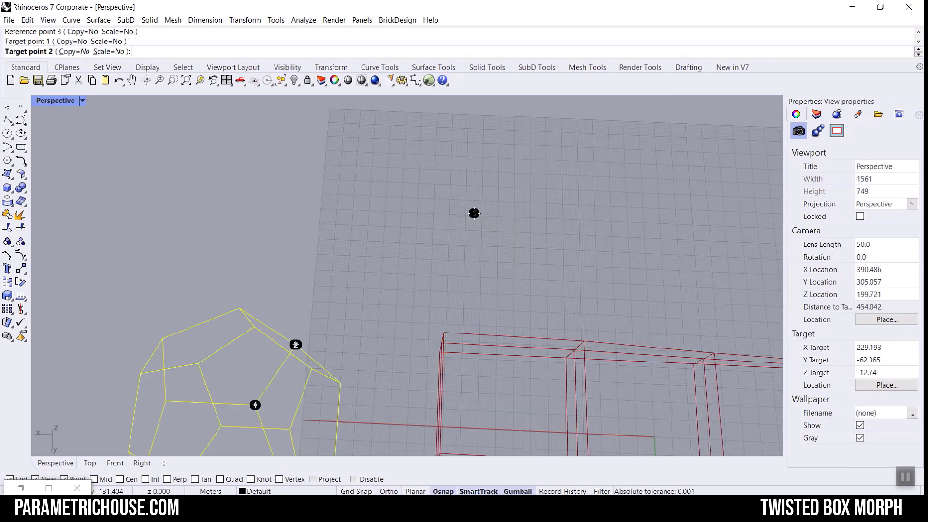
pyautogui.press('shift')
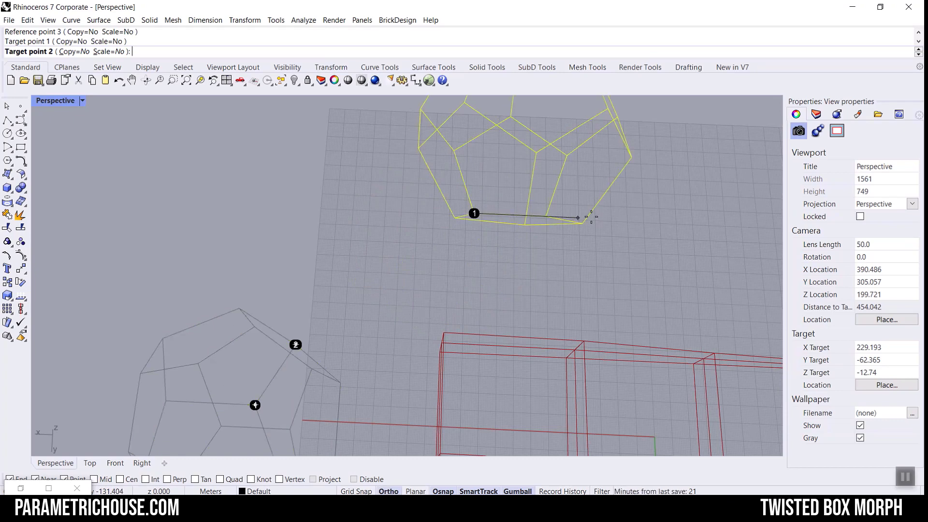
pyautogui.click(647, 218)
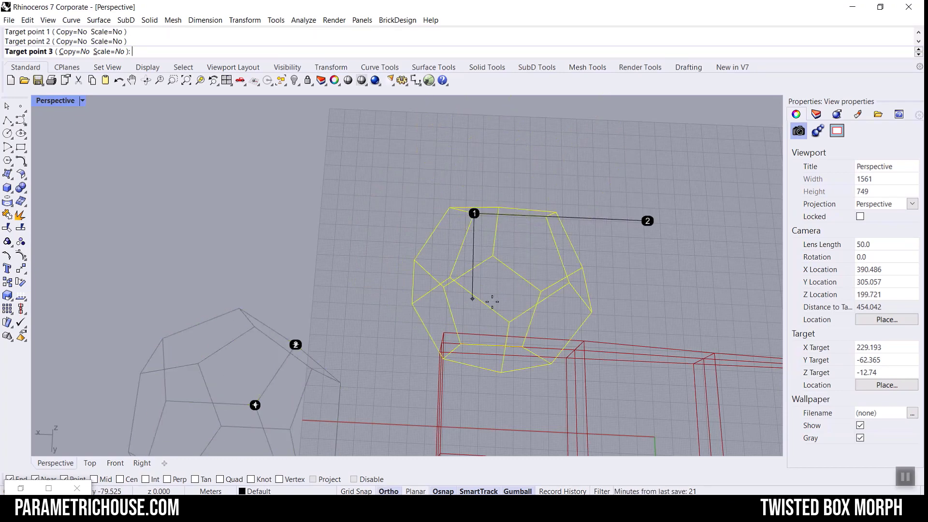
pyautogui.moveTo(481, 316); pyautogui.dragTo(577, 223, button='right')
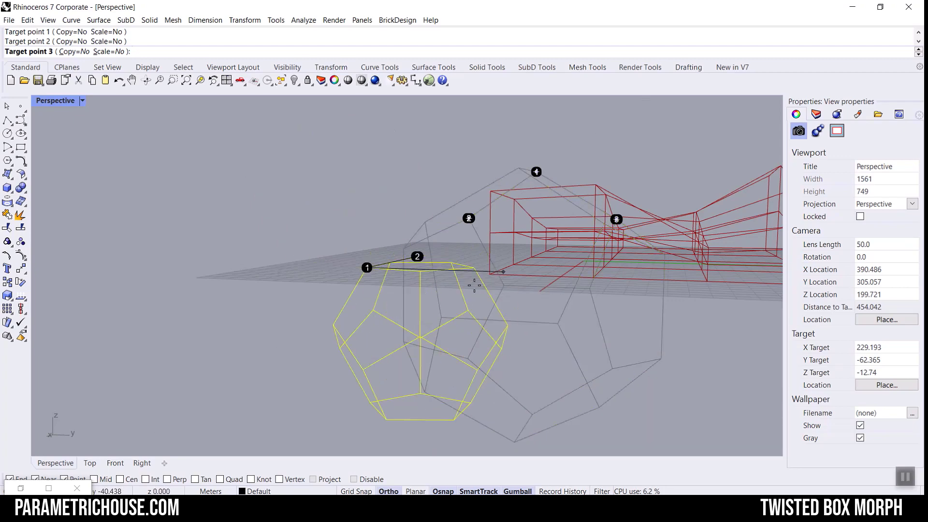
pyautogui.click(201, 263)
# Examine the reoriented dodecahedron's position and its size relative to the twisted boxes.
pyautogui.scroll(-10, 408, 244)
pyautogui.moveTo(408, 244); pyautogui.dragTo(288, 330, button='right')
pyautogui.scroll(4, 370, 284)
pyautogui.scroll(6, 371, 265)
pyautogui.scroll(-4, 289, 331)
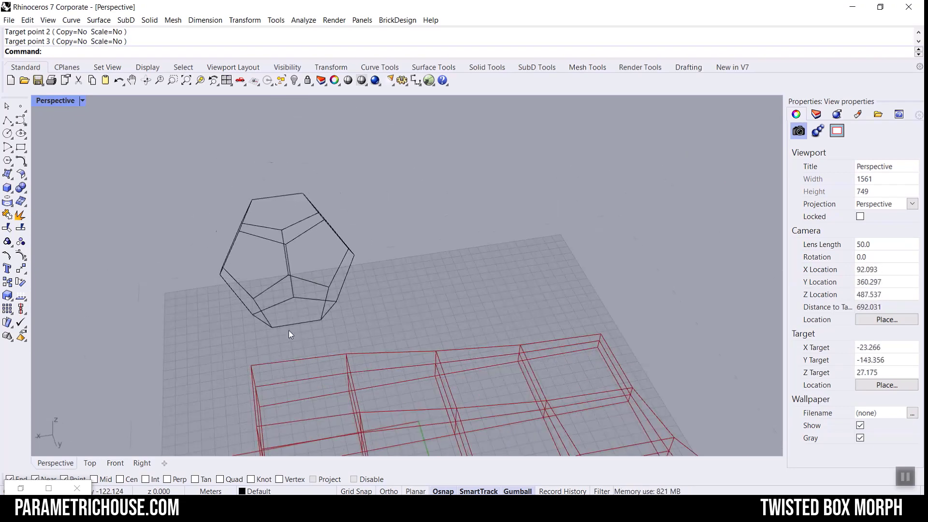
pyautogui.scroll(4, 322, 307)
pyautogui.scroll(-8, 374, 284)
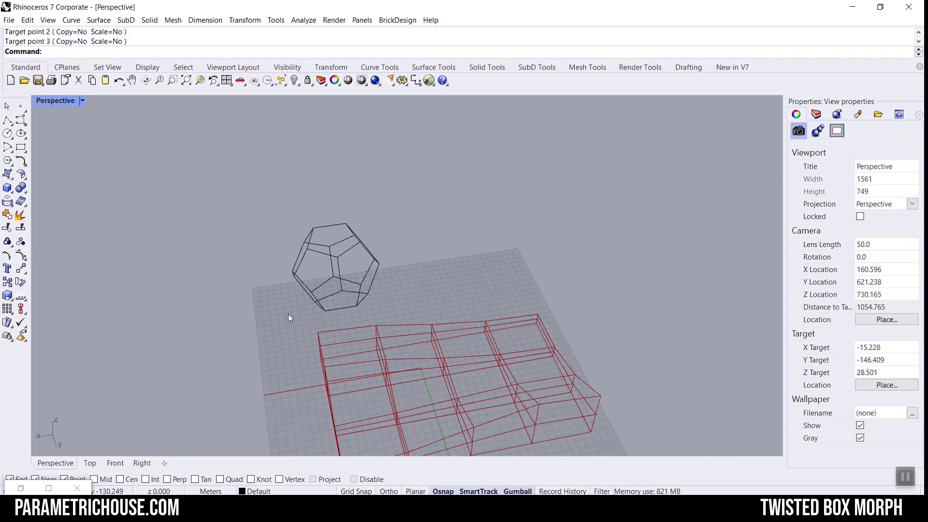
pyautogui.scroll(-6, 288, 317)
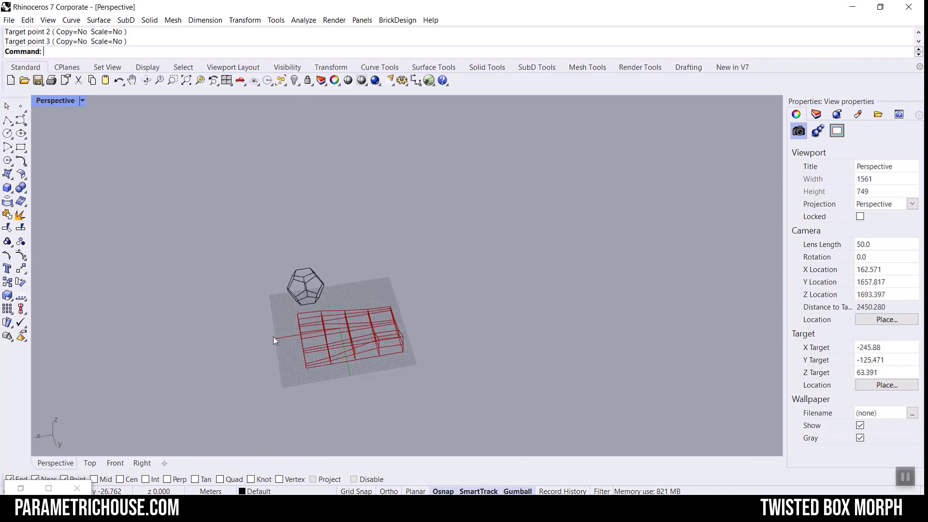
# Bring back the Grasshopper window beside the Rhino viewport, with the dodecahedron and the twisted-box components in view.
pyautogui.click(20, 488)
pyautogui.scroll(-2, 213, 257)
pyautogui.scroll(4, 245, 260)
pyautogui.scroll(4, 227, 288)
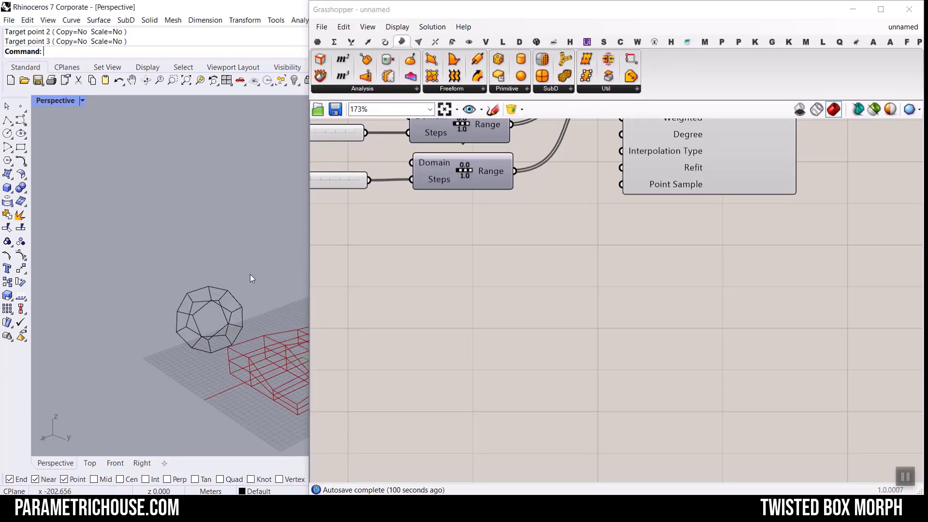
pyautogui.scroll(-3, 473, 314)
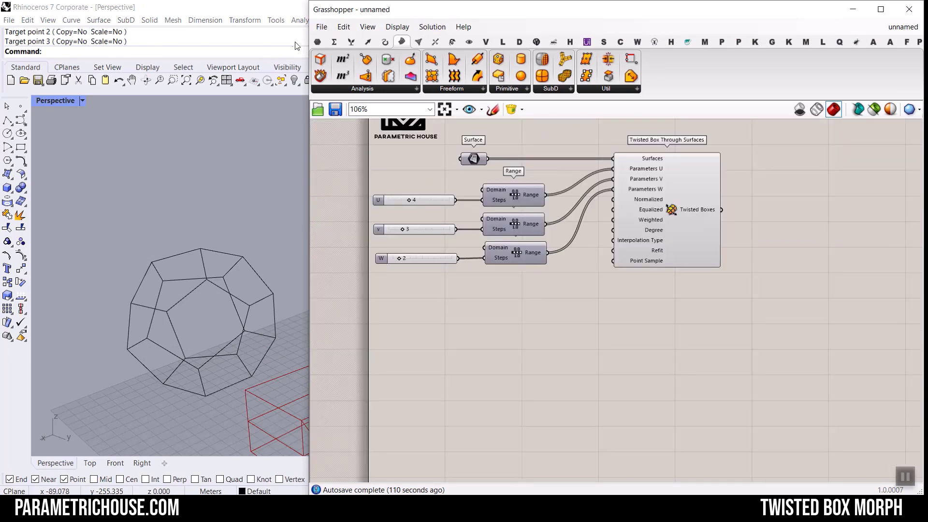
# Add a Curve parameter below the Range components and reference all the dodecahedron curves in it as multiple curves.
pyautogui.click(317, 42)
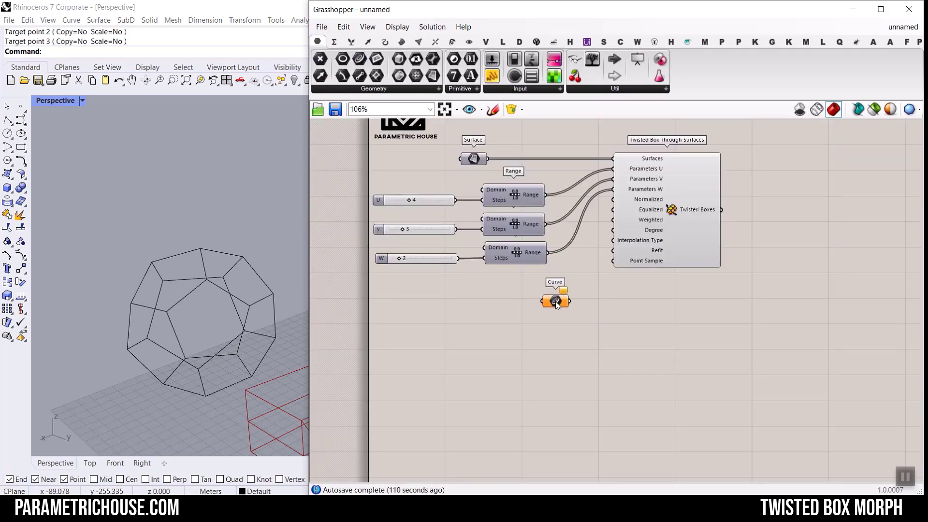
pyautogui.rightClick(555, 300)
pyautogui.click(613, 420)
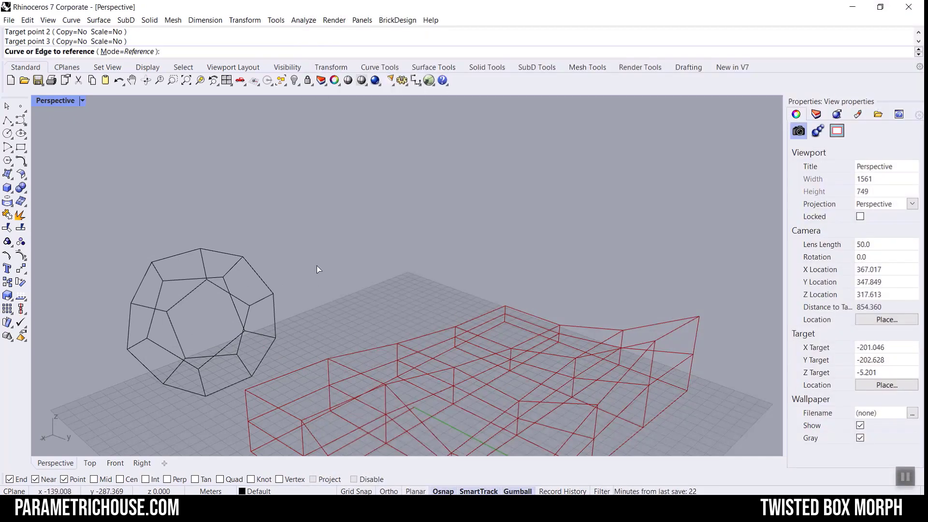
pyautogui.moveTo(96, 411); pyautogui.dragTo(96, 411)
pyautogui.press('Return')
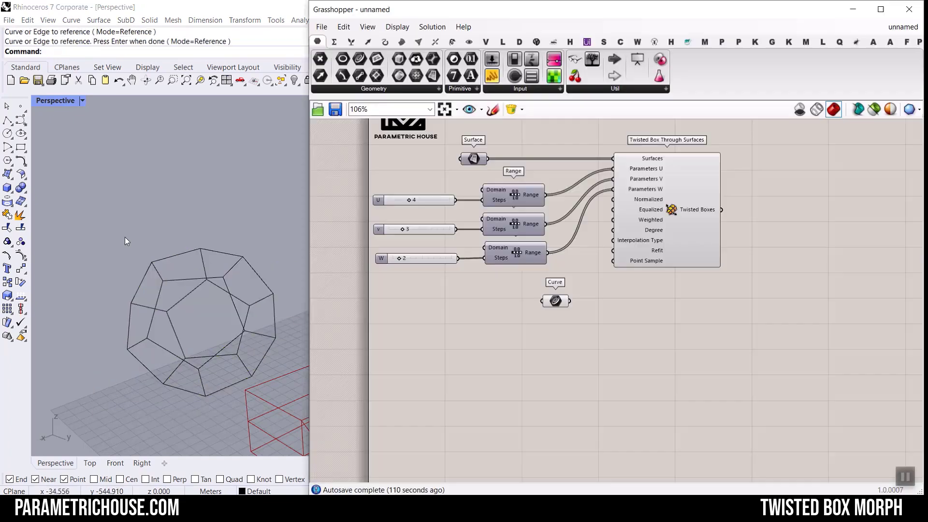
# Internalise the Curve parameter's data and delete the original dodecahedron curves from the Rhino scene.
pyautogui.rightClick(556, 300)
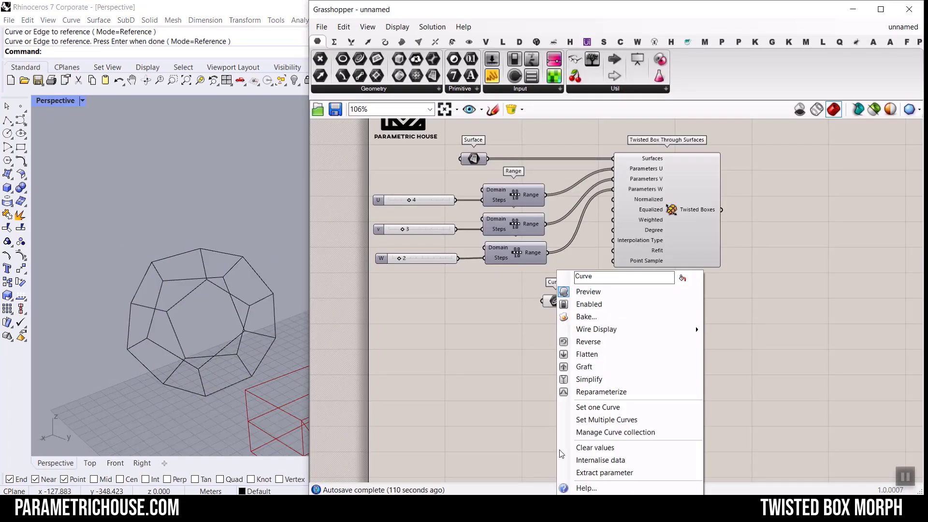
pyautogui.click(587, 461)
pyautogui.moveTo(282, 268); pyautogui.dragTo(116, 412)
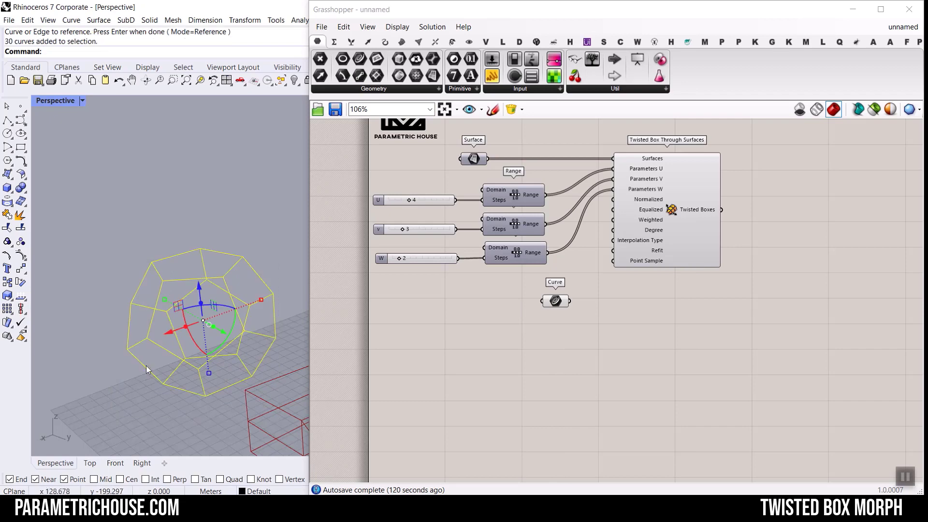
pyautogui.press('Delete')
# Move the Curve parameter directly beneath the Twisted Box Through Surfaces component.
pyautogui.moveTo(555, 305); pyautogui.dragTo(671, 296)
pyautogui.click(693, 327)
pyautogui.moveTo(109, 259); pyautogui.dragTo(214, 285, button='right')
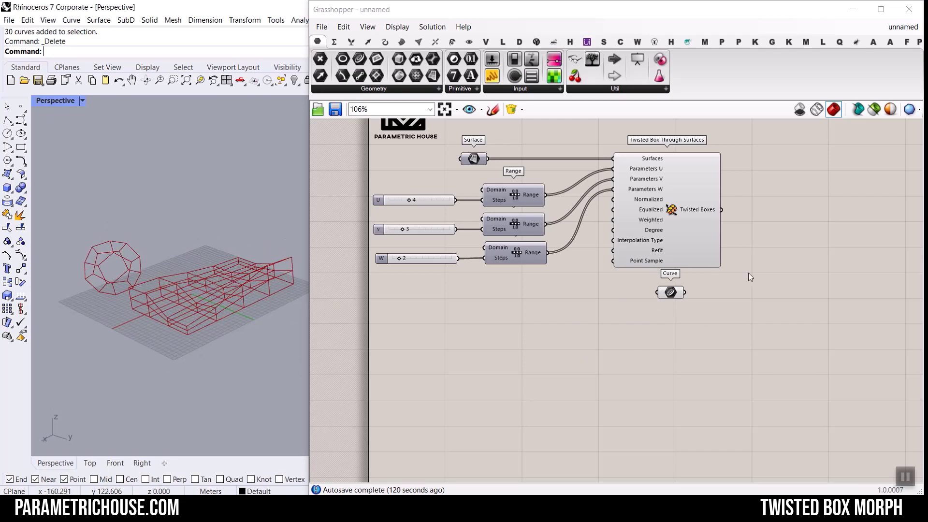
pyautogui.scroll(3, 748, 272)
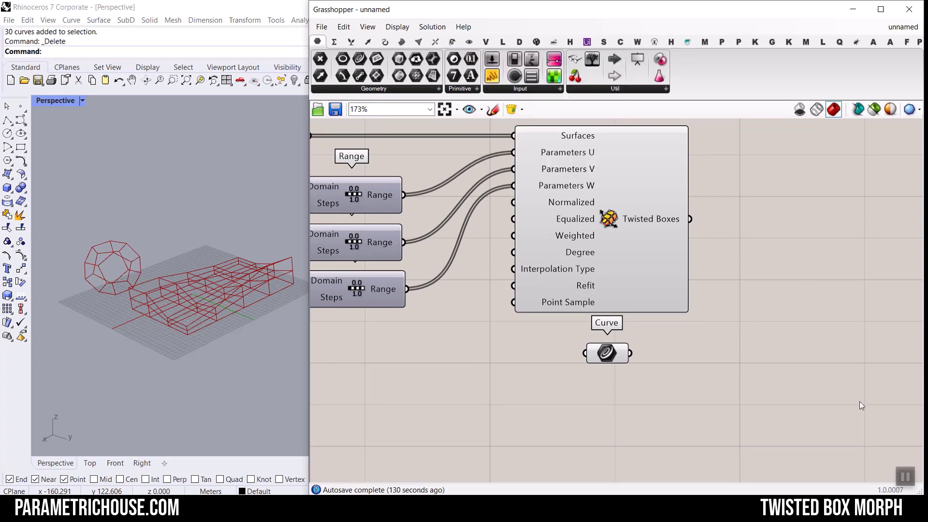
# Add a Box Morph component on the canvas beyond the Curve parameter and the Twisted Box Through Surfaces component.
pyautogui.click(457, 43)
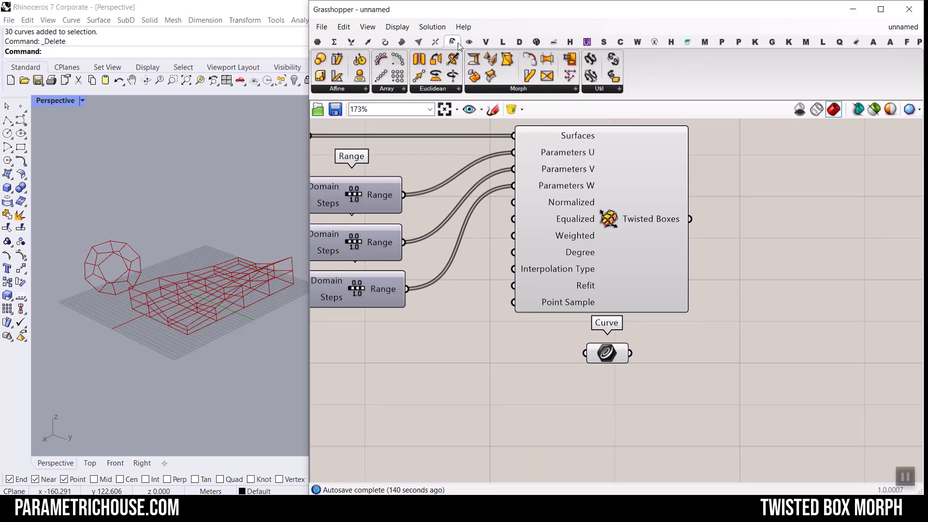
pyautogui.click(540, 90)
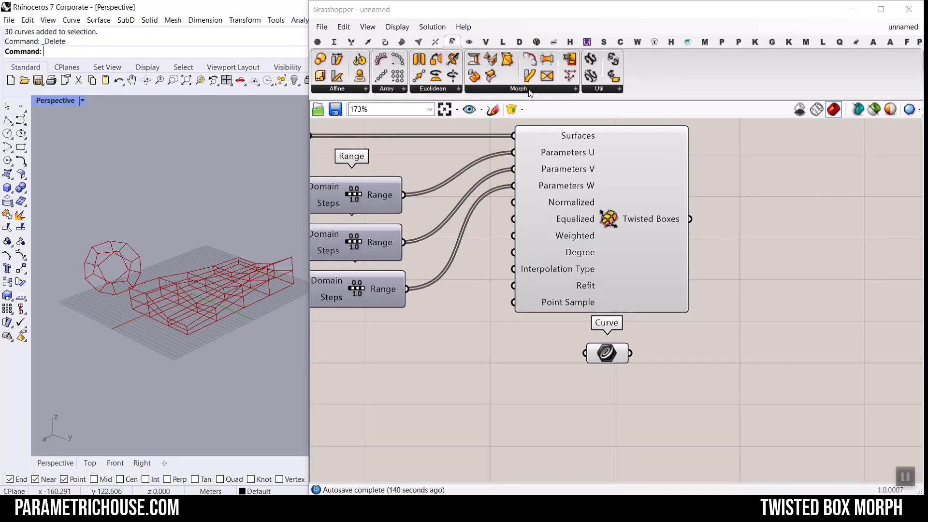
pyautogui.click(514, 92)
pyautogui.click(583, 116)
pyautogui.click(777, 310)
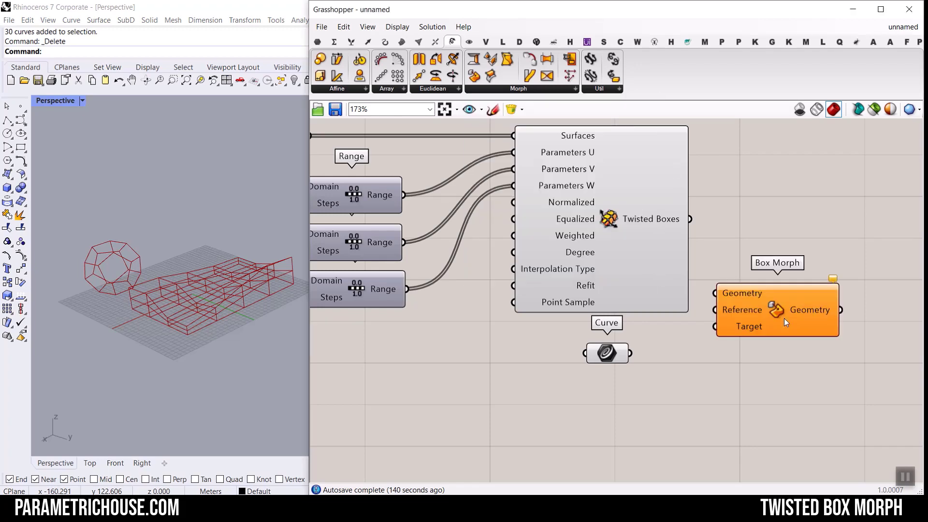
pyautogui.moveTo(784, 317); pyautogui.dragTo(698, 272, button='right')
pyautogui.moveTo(699, 272); pyautogui.dragTo(746, 291)
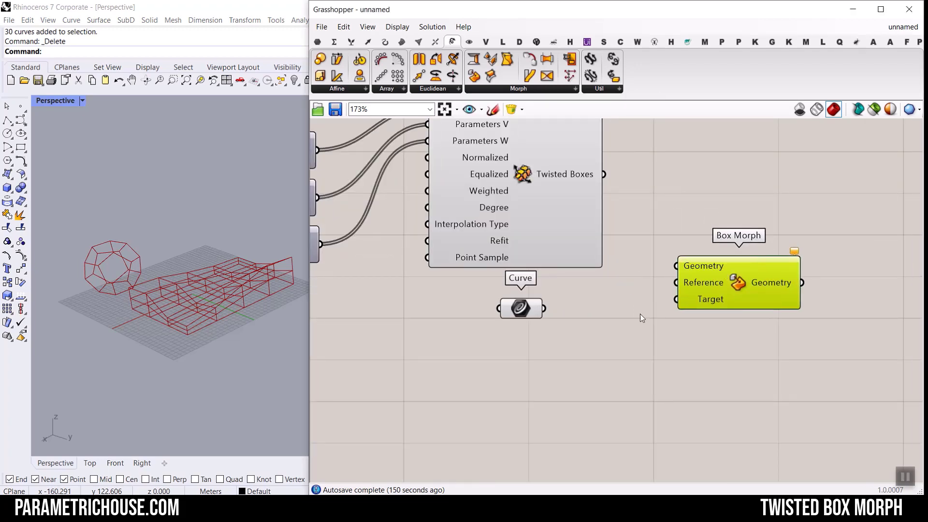
# Shift the Curve parameter closer to Box Morph and connect it to the Geometry input.
pyautogui.moveTo(518, 311); pyautogui.dragTo(548, 321)
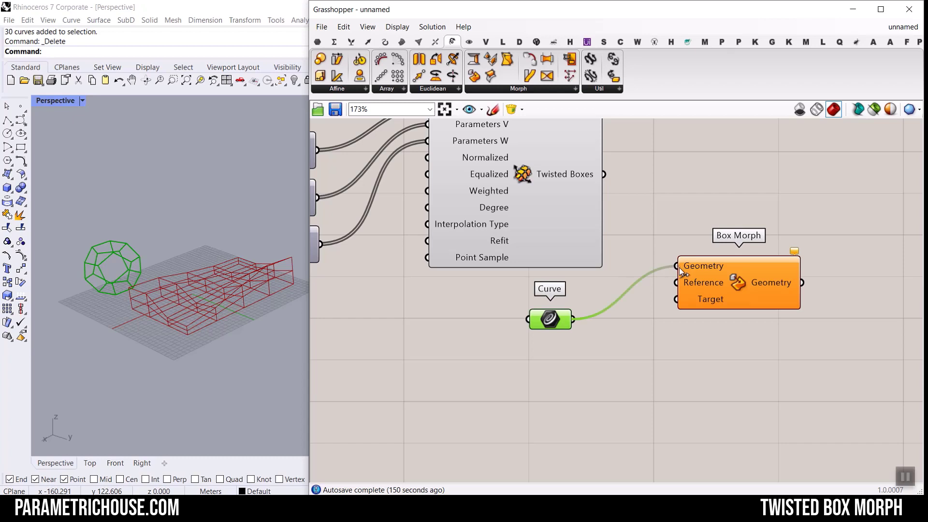
pyautogui.click(724, 294)
pyautogui.scroll(3, 729, 309)
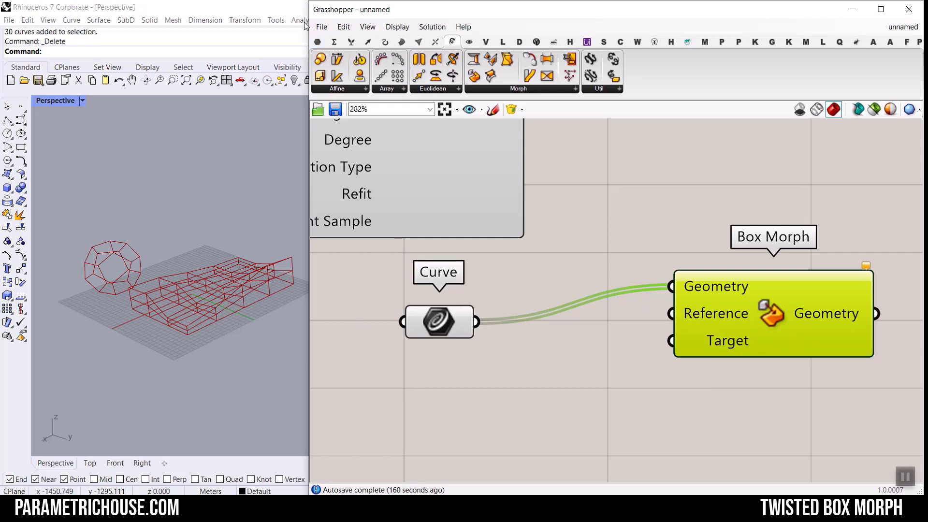
# Add a Bounding Box component under Box Morph and feed the Curve parameter into its Content input.
pyautogui.click(400, 44)
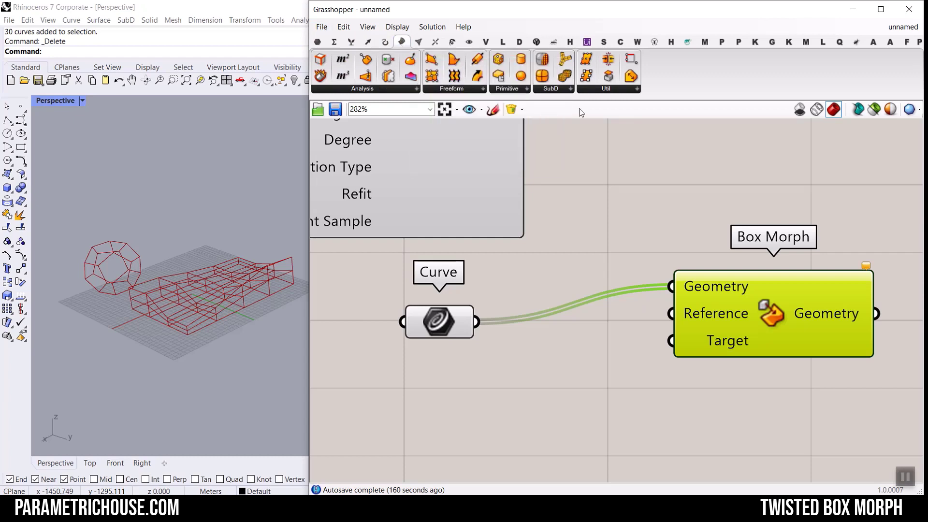
pyautogui.moveTo(498, 57); pyautogui.dragTo(578, 393)
pyautogui.moveTo(474, 329); pyautogui.dragTo(502, 379)
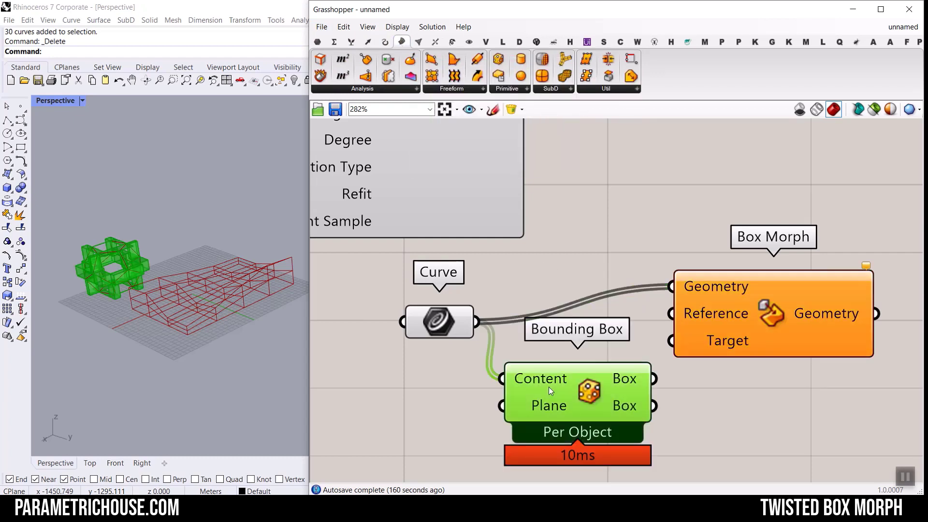
pyautogui.scroll(-5, 163, 206)
pyautogui.scroll(11, 138, 234)
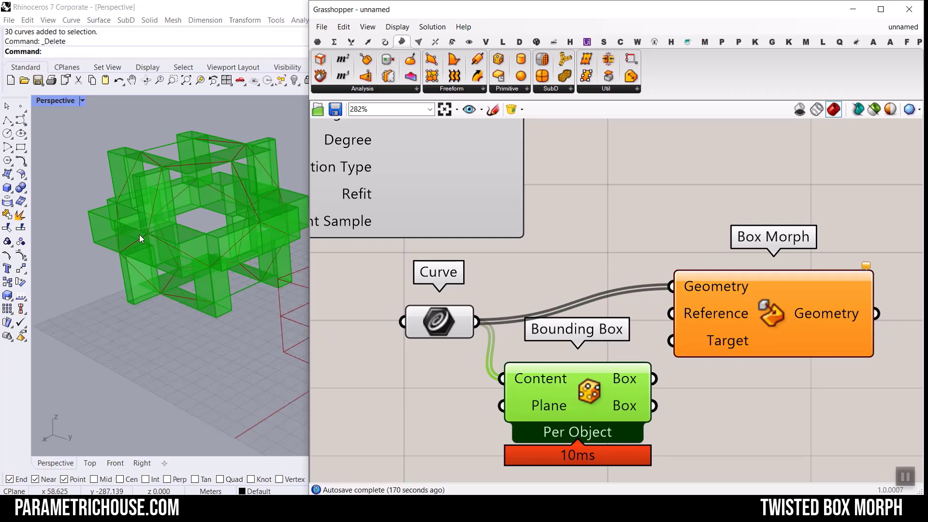
pyautogui.moveTo(139, 234); pyautogui.dragTo(162, 248, button='right')
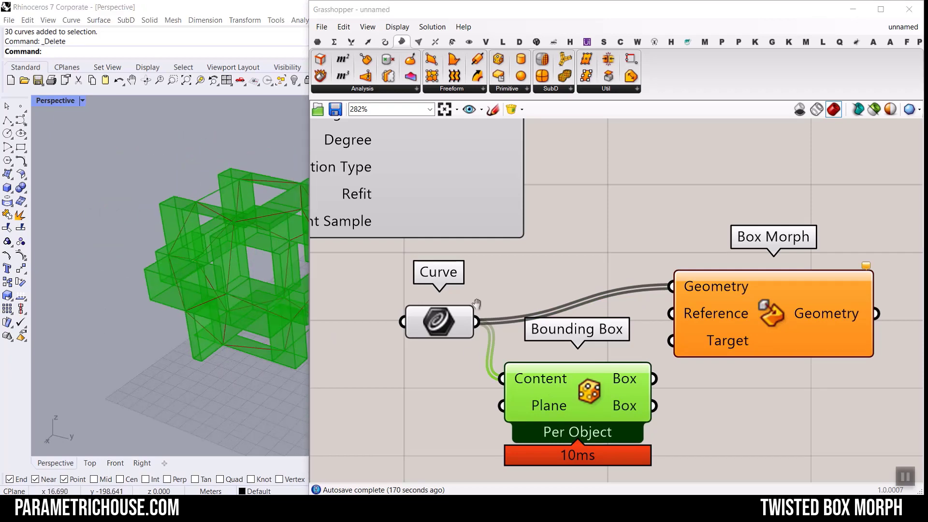
# Switch the Bounding Box component to Union Box so that one box encloses all the dodecahedron curves.
pyautogui.moveTo(552, 353); pyautogui.dragTo(501, 256, button='right')
pyautogui.scroll(2, 537, 288)
pyautogui.rightClick(537, 289)
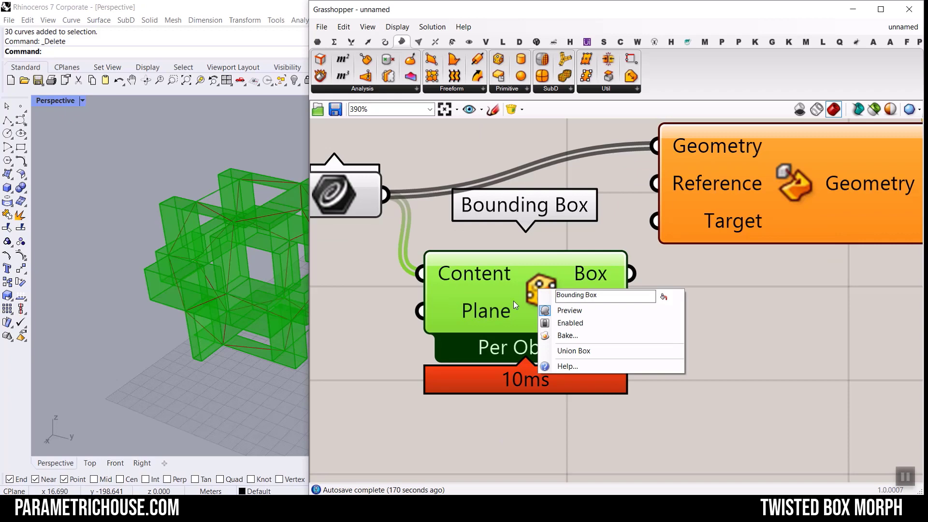
pyautogui.click(574, 351)
pyautogui.scroll(-3, 194, 295)
pyautogui.scroll(-1, 529, 291)
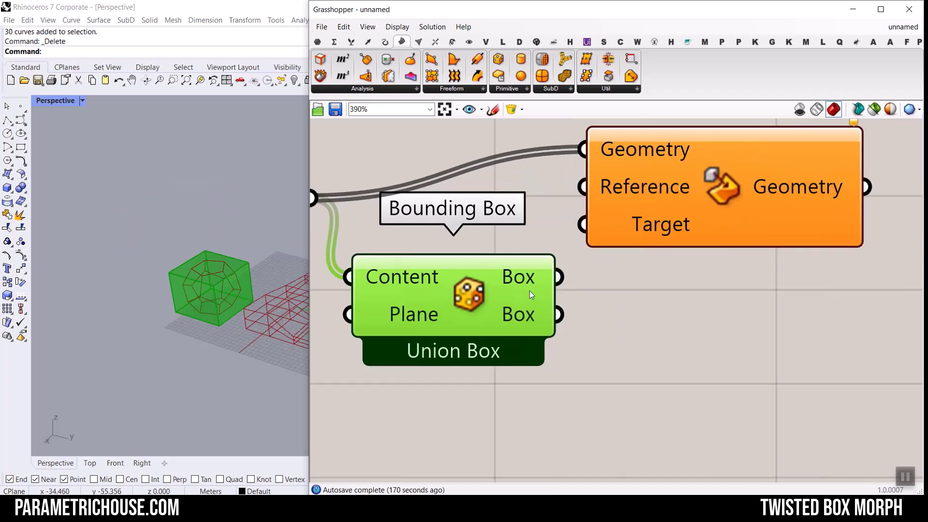
# Connect the Bounding Box's Box output to Box Morph's Reference input and move Box Morph clear of it.
pyautogui.moveTo(557, 278); pyautogui.dragTo(578, 201)
pyautogui.moveTo(701, 232); pyautogui.dragTo(765, 265)
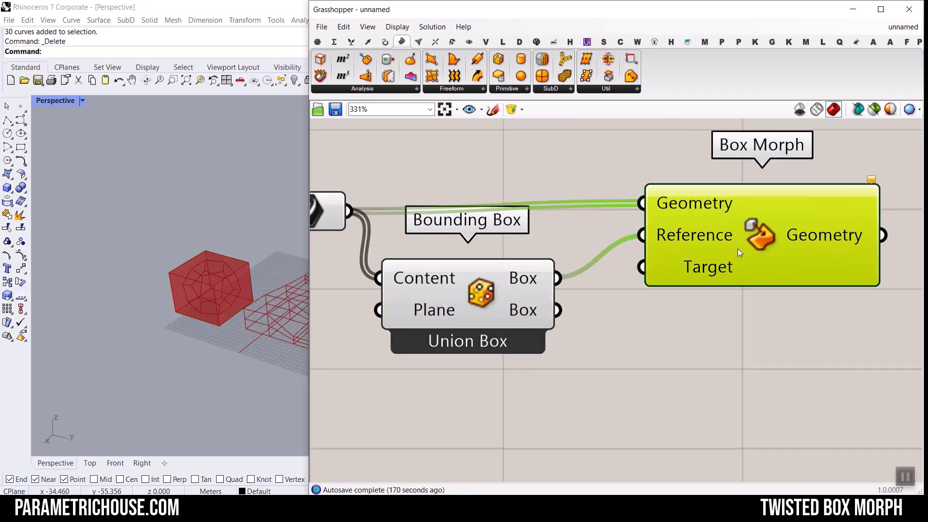
pyautogui.click(612, 367)
# Connect the Twisted Boxes output to Box Morph's Target input.
pyautogui.scroll(-3, 661, 300)
pyautogui.moveTo(557, 229); pyautogui.dragTo(561, 260, button='right')
pyautogui.moveTo(524, 192); pyautogui.dragTo(543, 258, button='right')
pyautogui.moveTo(528, 172); pyautogui.dragTo(672, 376)
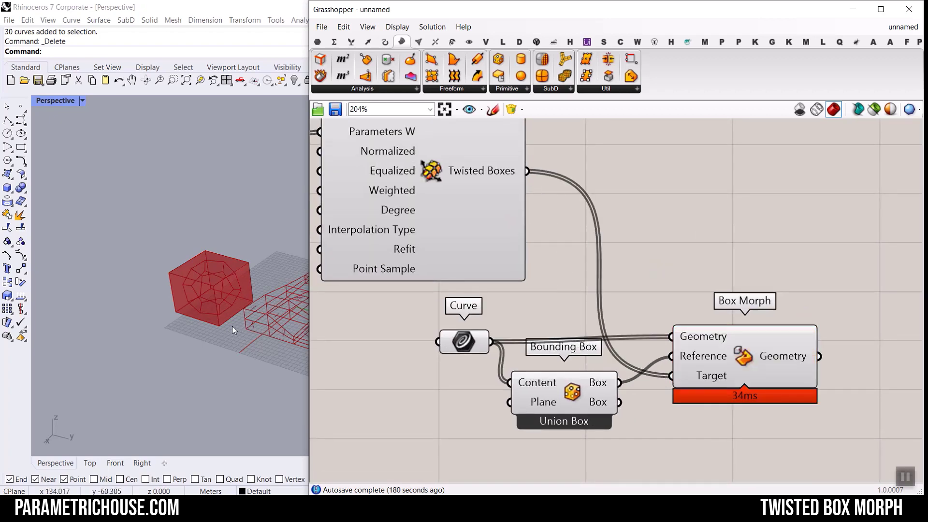
# Examine the morphed curves inside the twisted boxes and the contents of the Curve parameter.
pyautogui.scroll(-4, 199, 280)
pyautogui.scroll(8, 211, 297)
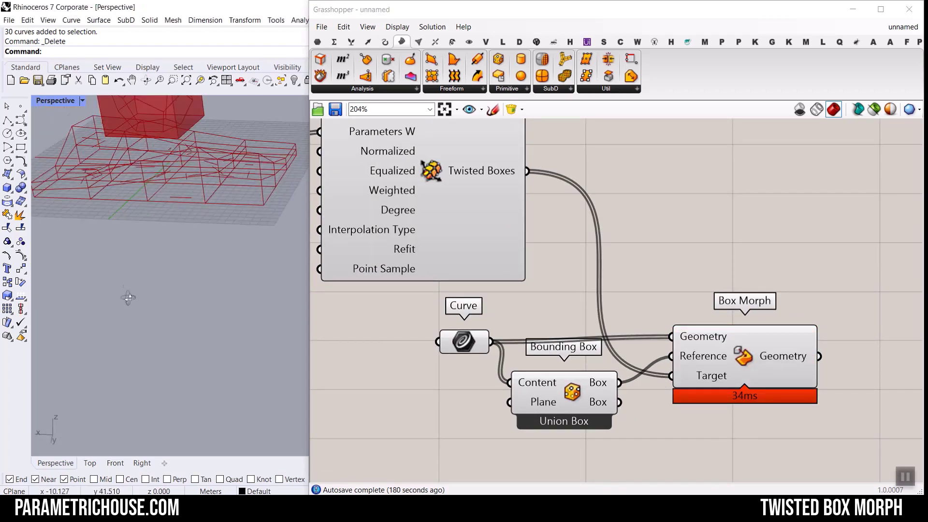
pyautogui.moveTo(207, 319); pyautogui.dragTo(261, 305, button='right')
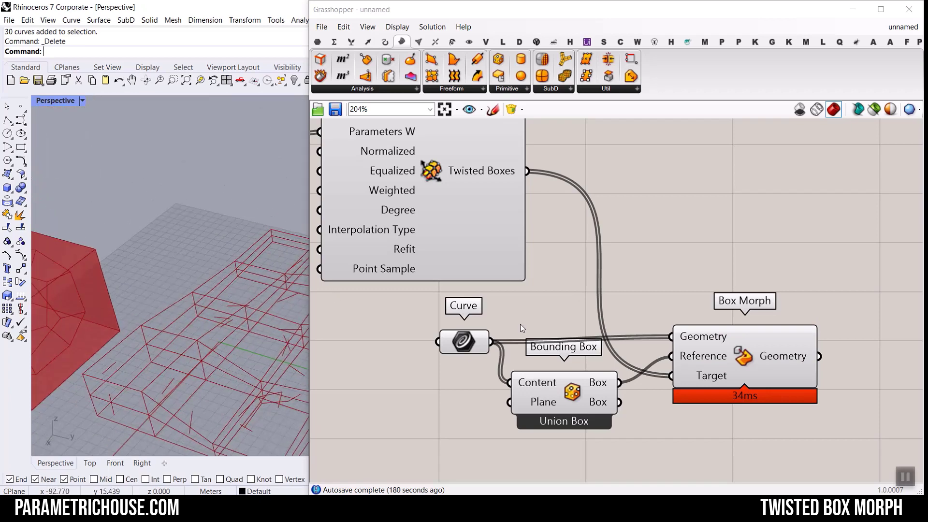
pyautogui.moveTo(477, 343); pyautogui.dragTo(483, 265, button='right')
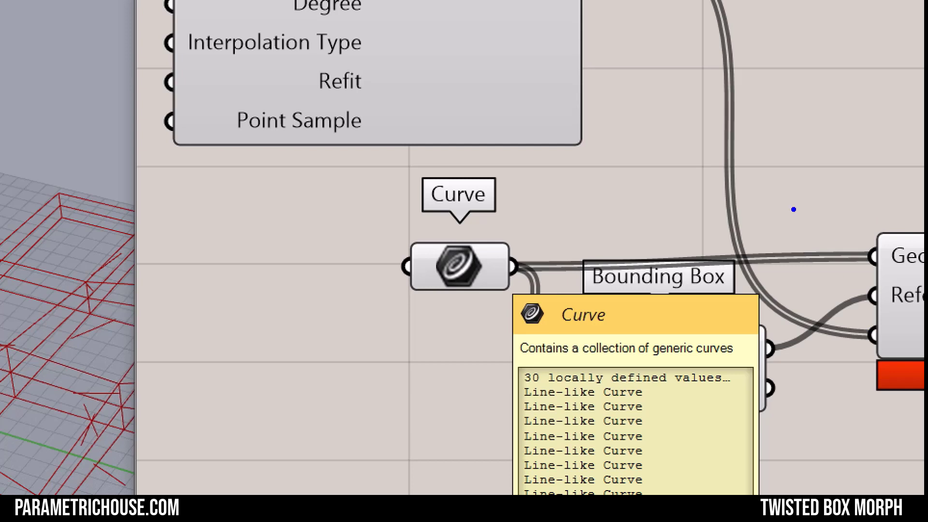
pyautogui.write('30')
pyautogui.press('Escape')
pyautogui.write('t')
pyautogui.write('1')
pyautogui.press('Escape')
pyautogui.write('t12')
pyautogui.press('Escape')
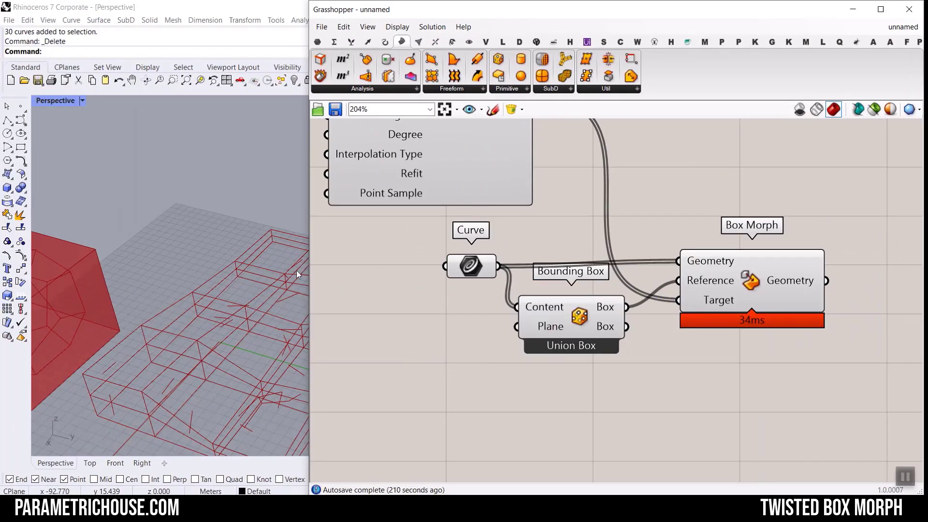
# Inspect from several angles how the morphed line pieces are distributed among the twisted boxes.
pyautogui.moveTo(296, 271); pyautogui.dragTo(192, 332, button='right')
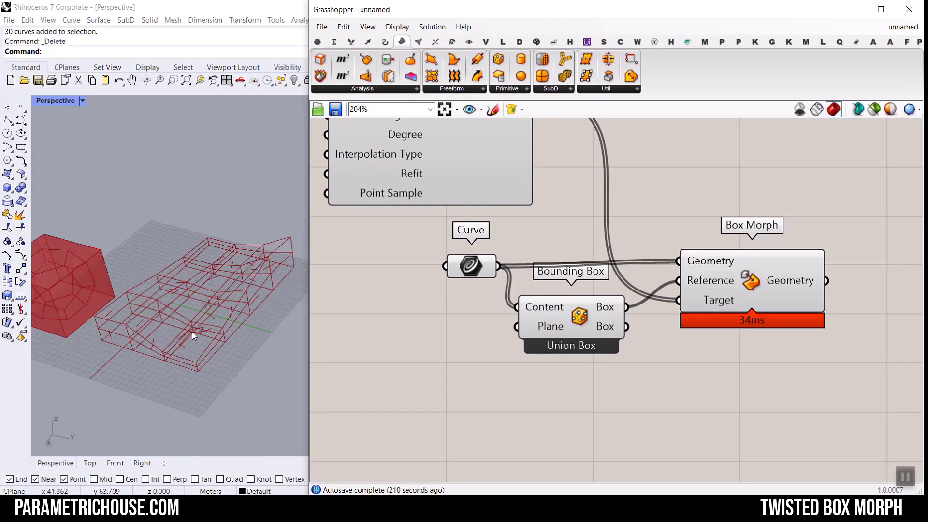
pyautogui.scroll(8, 192, 331)
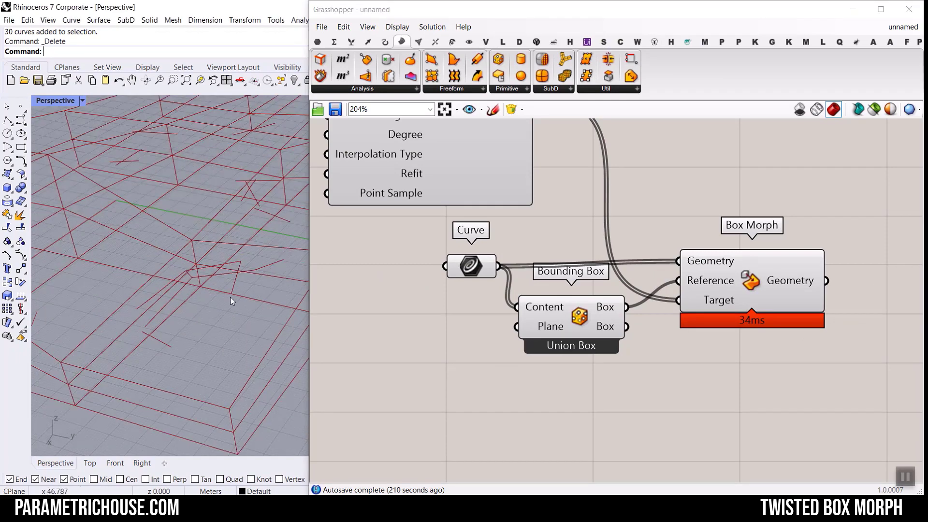
pyautogui.scroll(-9, 230, 297)
pyautogui.moveTo(198, 289); pyautogui.dragTo(245, 342, button='right')
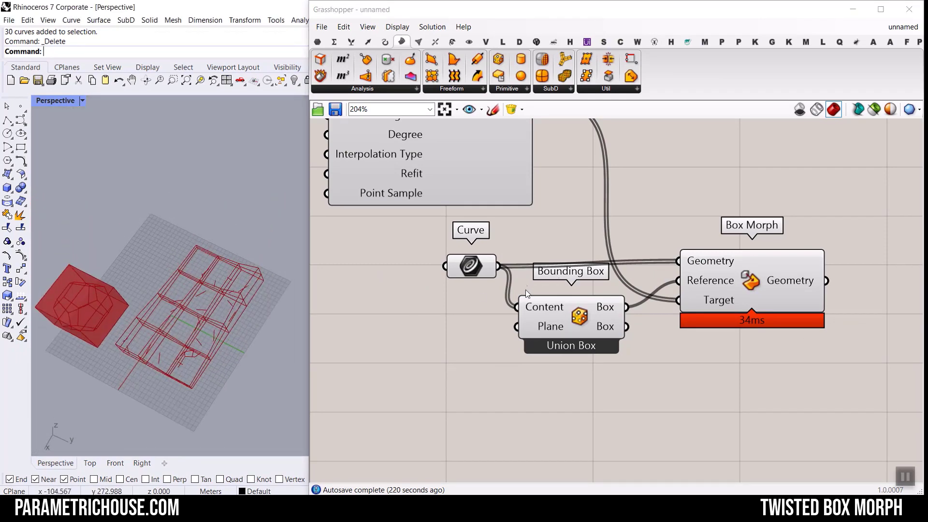
# Move Box Morph farther from the Curve parameter and delete the Bounding Box component between them.
pyautogui.moveTo(742, 278); pyautogui.dragTo(828, 282)
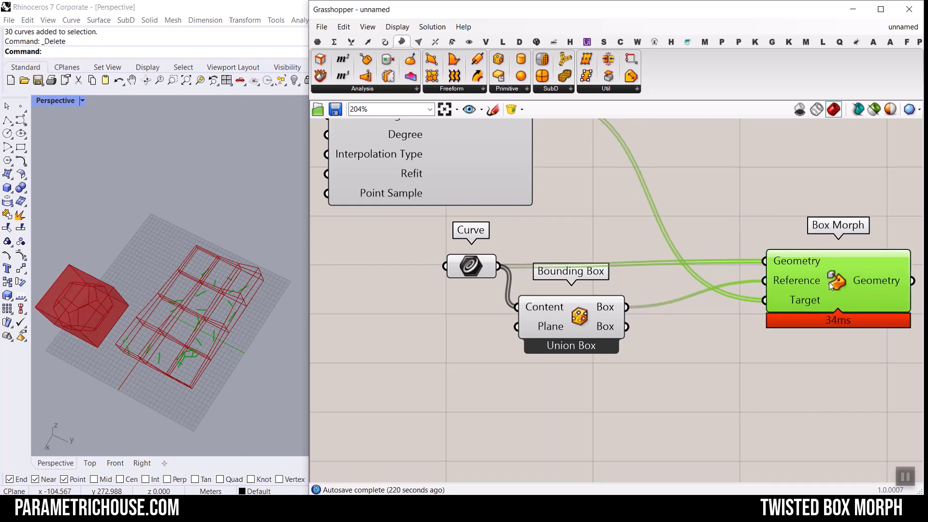
pyautogui.scroll(3, 561, 326)
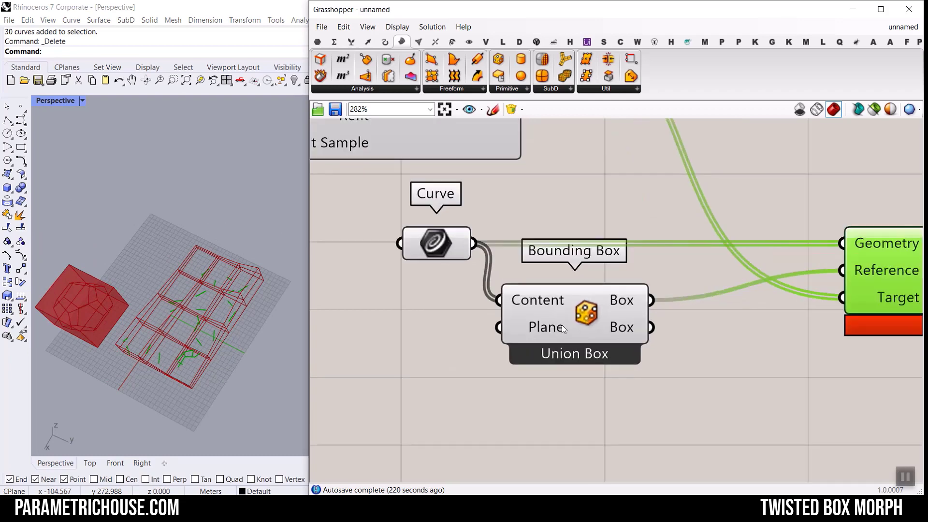
pyautogui.click(593, 324)
pyautogui.moveTo(592, 321); pyautogui.dragTo(607, 327)
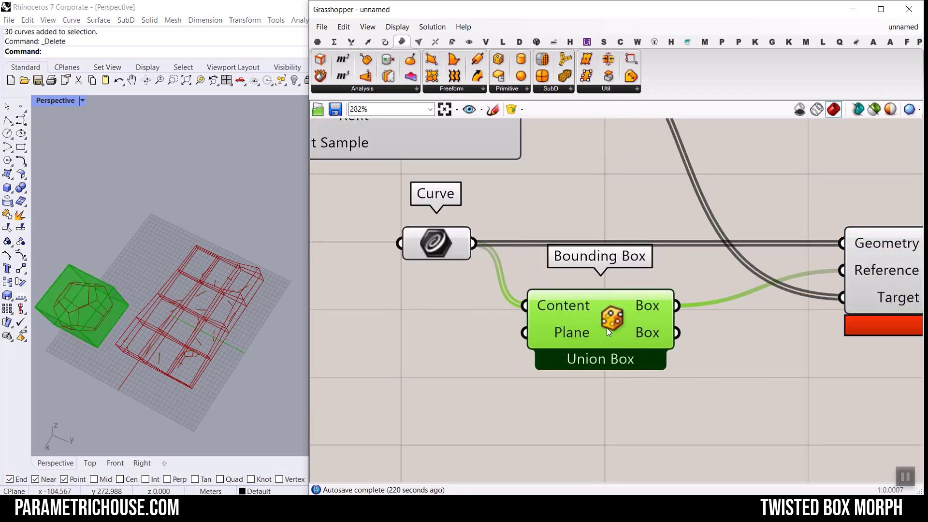
pyautogui.press('Delete')
pyautogui.doubleClick(593, 320)
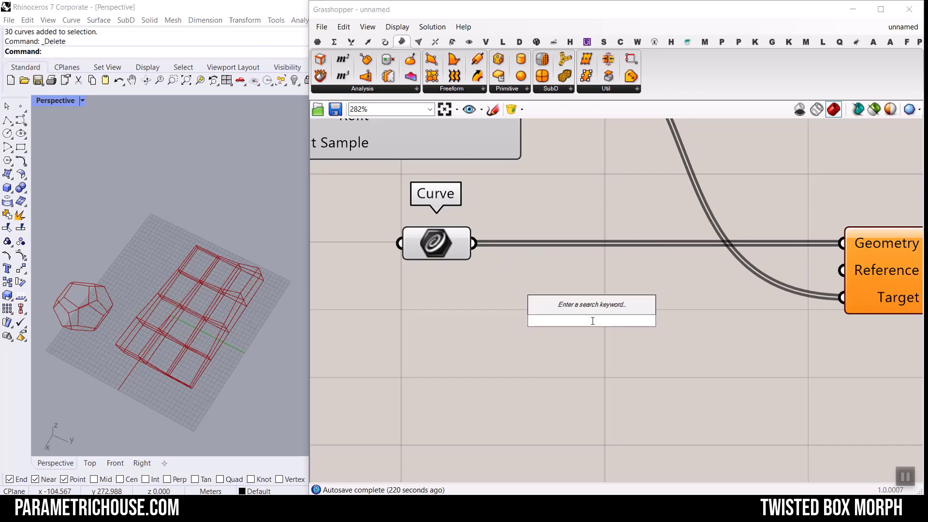
pyautogui.write('group')
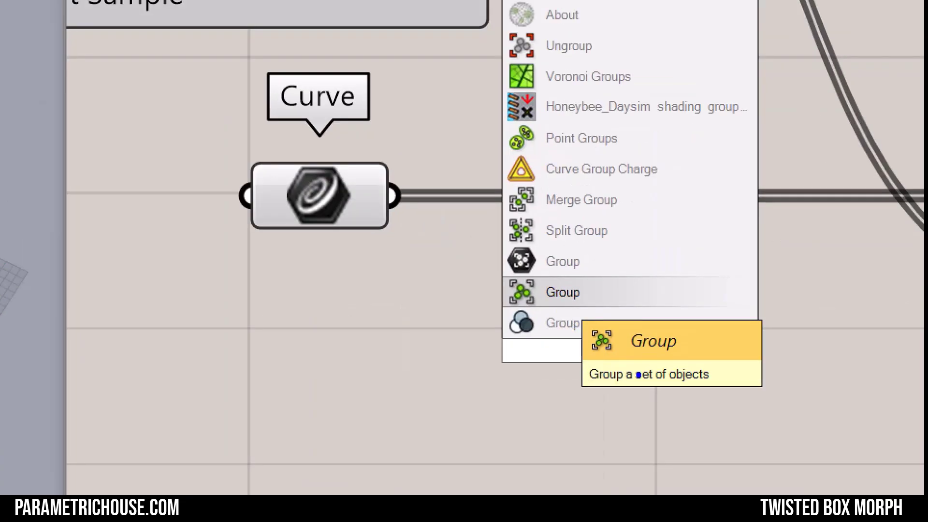
pyautogui.moveTo(693, 414); pyautogui.dragTo(561, 410)
pyautogui.press('Escape')
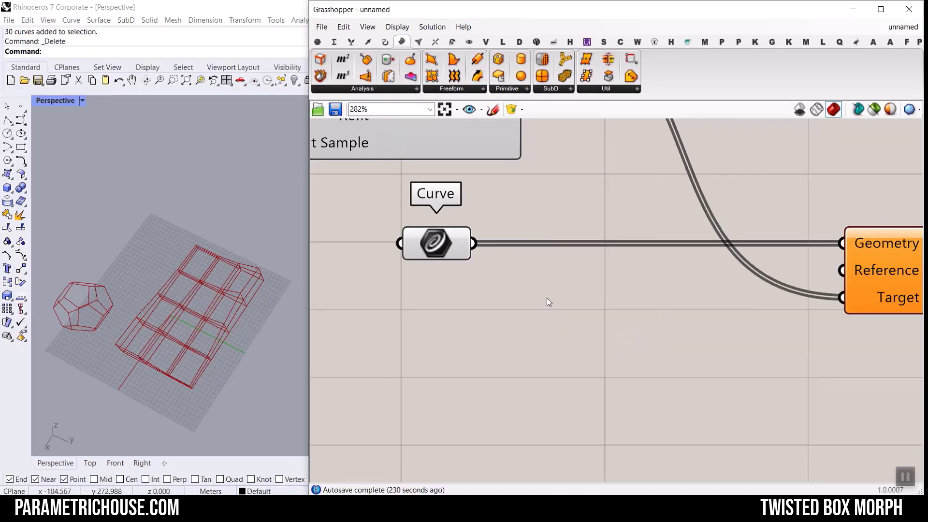
# Add a transform Group component to the canvas beside the Curve parameter.
pyautogui.doubleClick(518, 292)
pyautogui.write('group')
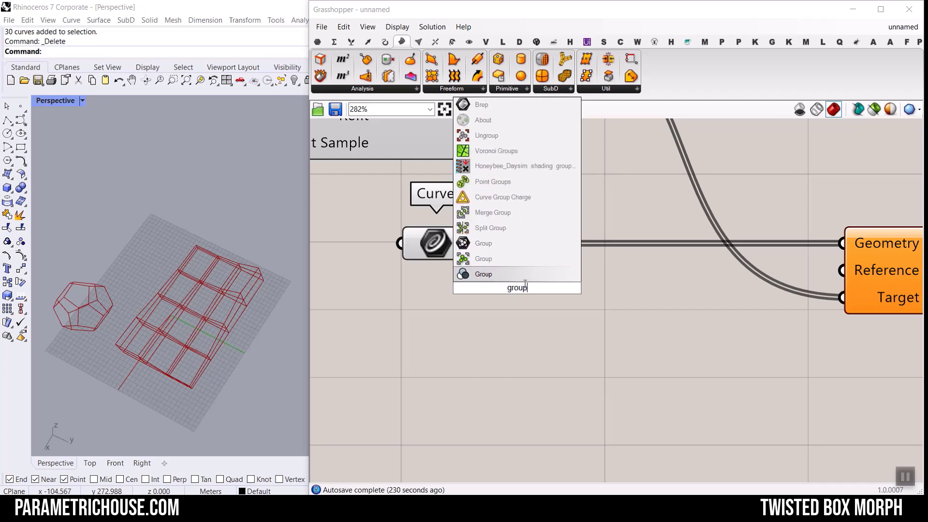
pyautogui.click(497, 274)
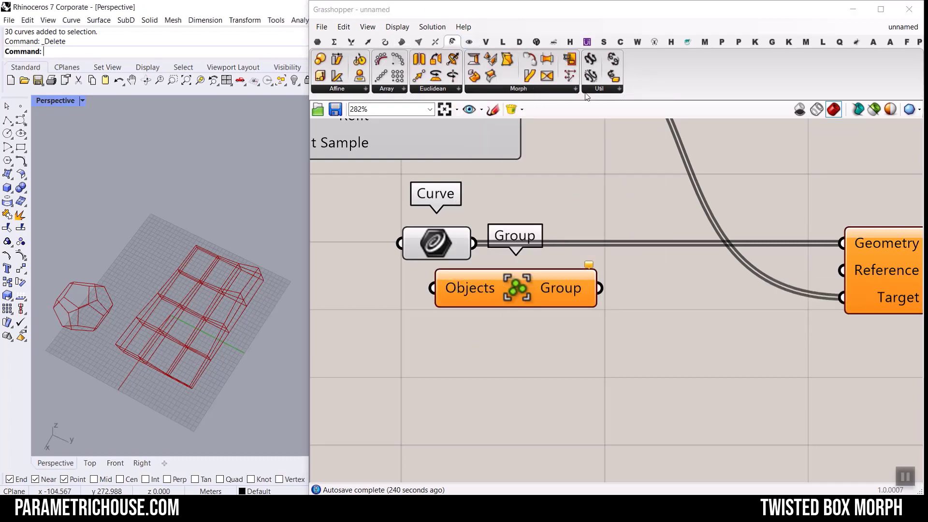
pyautogui.click(600, 90)
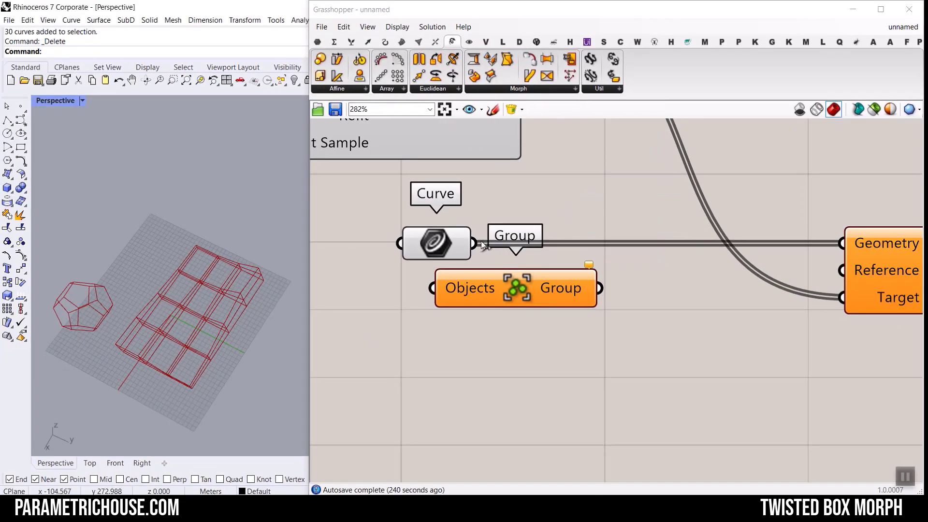
# Connect the Curve parameter to Group's Objects input and the Group output to Box Morph's Geometry input.
pyautogui.moveTo(474, 243); pyautogui.dragTo(433, 288)
pyautogui.moveTo(502, 279); pyautogui.dragTo(569, 248)
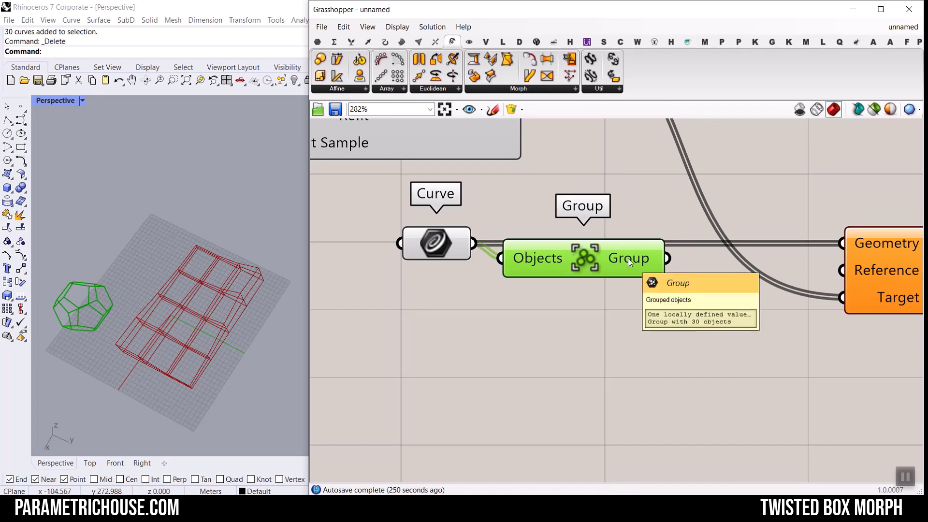
pyautogui.moveTo(686, 271); pyautogui.dragTo(509, 279, button='right')
pyautogui.moveTo(512, 267); pyautogui.dragTo(686, 252)
pyautogui.click(552, 329)
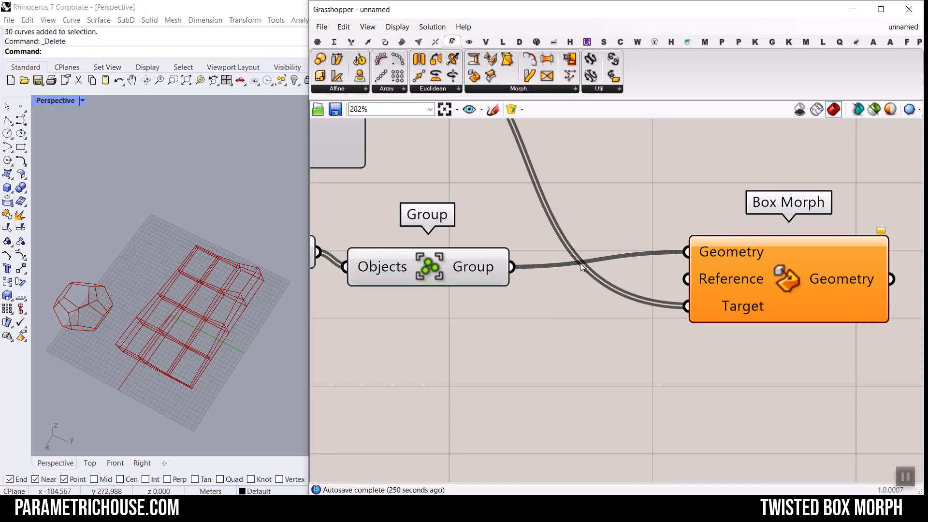
# Add a Box parameter fed by the Group output and connect it to Box Morph's Reference input.
pyautogui.click(401, 41)
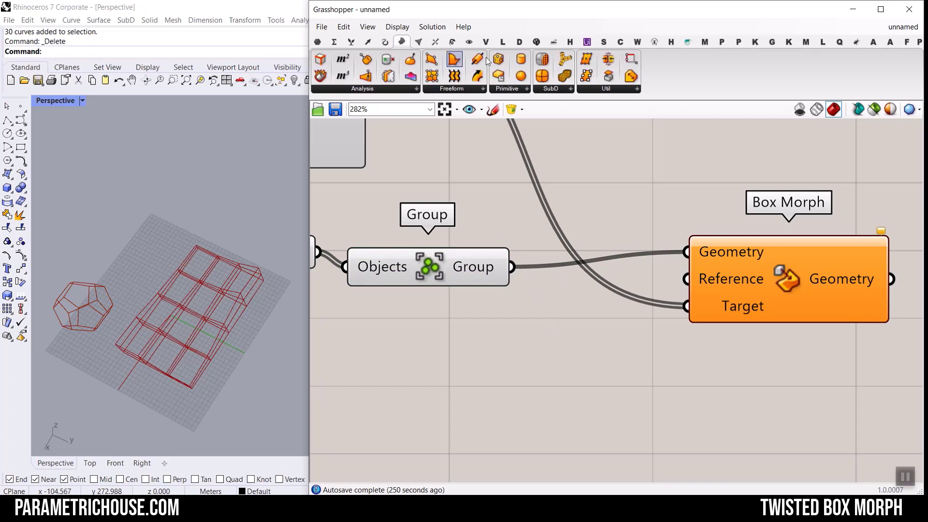
pyautogui.click(318, 44)
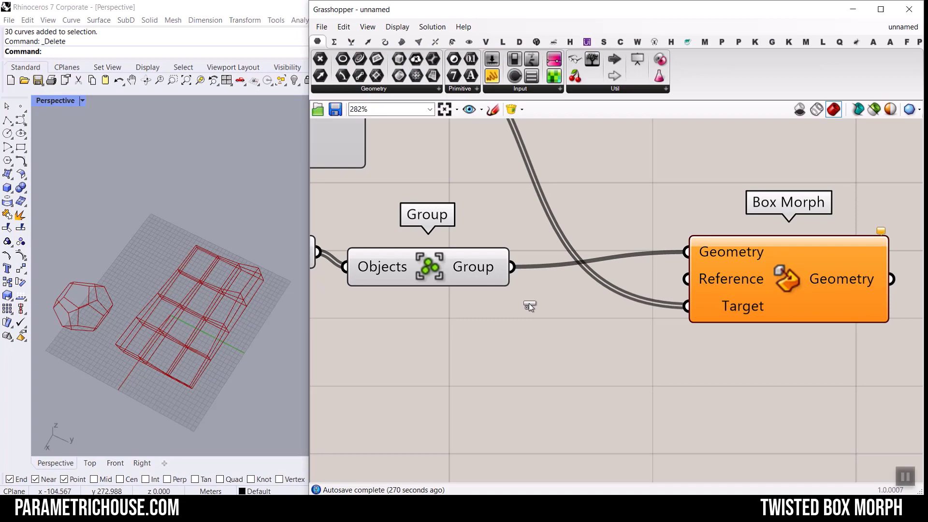
pyautogui.click(555, 317)
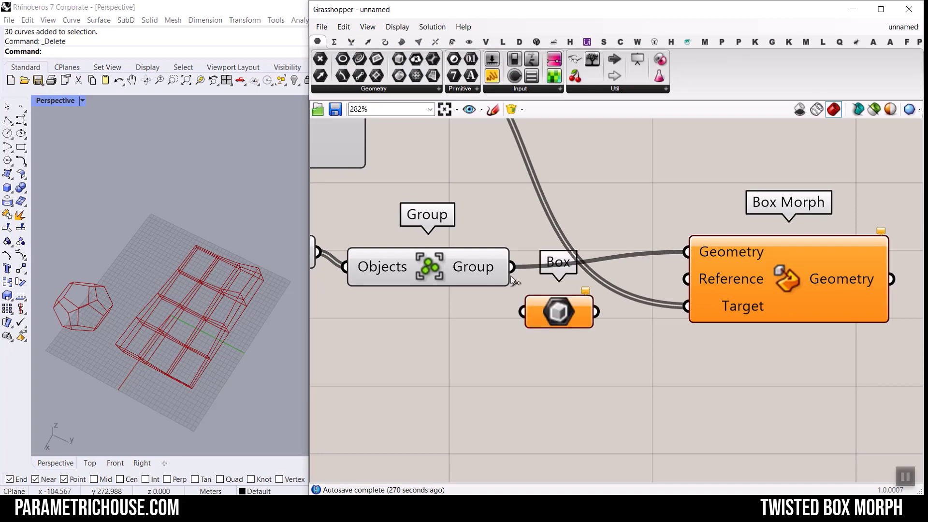
pyautogui.moveTo(512, 267); pyautogui.dragTo(519, 317)
pyautogui.click(556, 310)
pyautogui.moveTo(94, 289); pyautogui.dragTo(158, 247, button='right')
pyautogui.scroll(6, 141, 214)
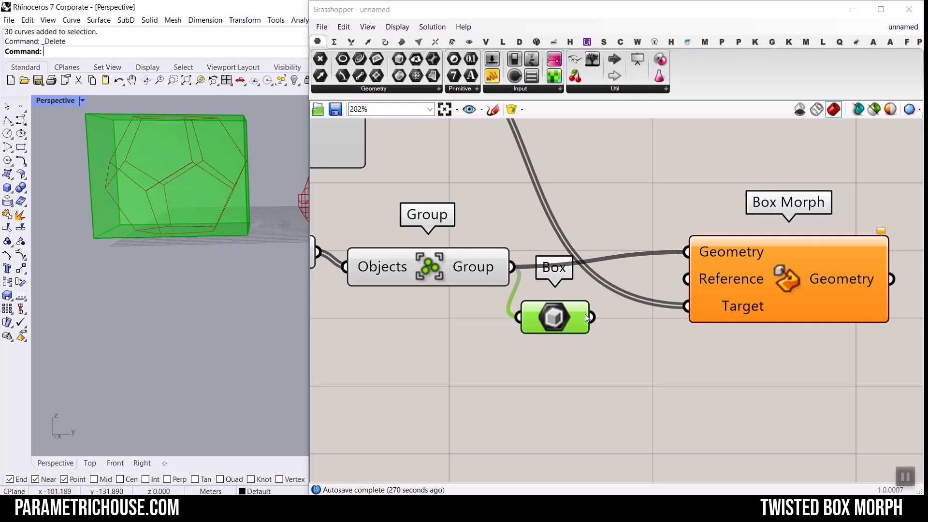
pyautogui.moveTo(586, 318); pyautogui.dragTo(686, 279)
# Inspect the morphed dodecahedron curves inside the twisted boxes from several angles and distances.
pyautogui.scroll(-5, 108, 187)
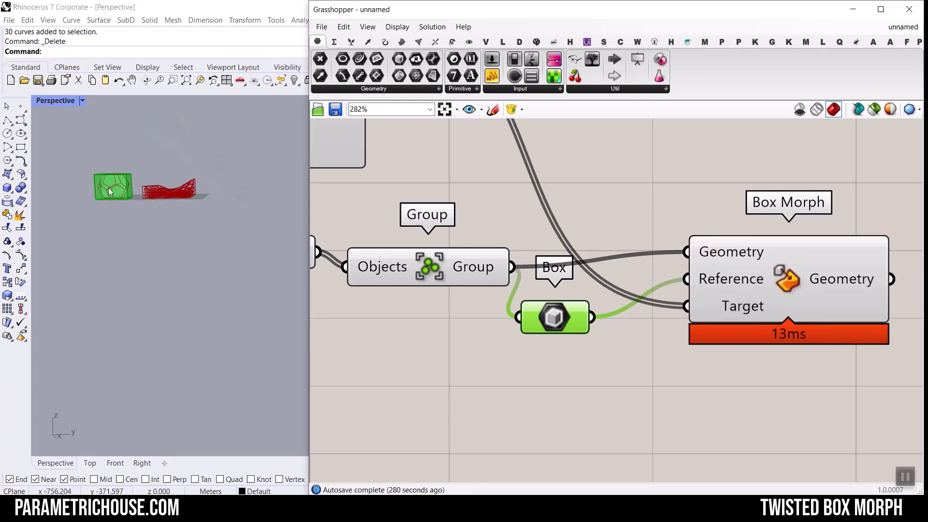
pyautogui.moveTo(108, 188); pyautogui.dragTo(160, 240, button='right')
pyautogui.scroll(6, 150, 303)
pyautogui.moveTo(150, 303); pyautogui.dragTo(200, 258, button='right')
pyautogui.scroll(5, 183, 251)
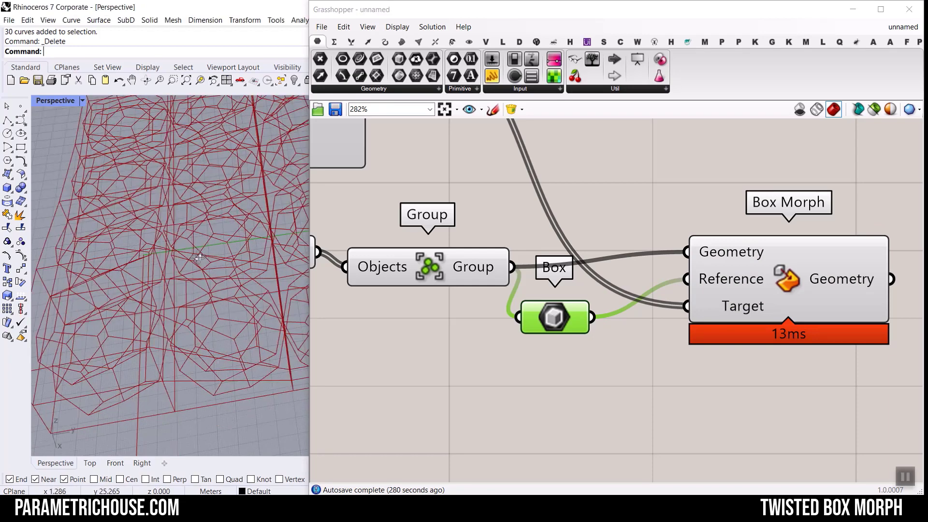
pyautogui.scroll(-5, 199, 258)
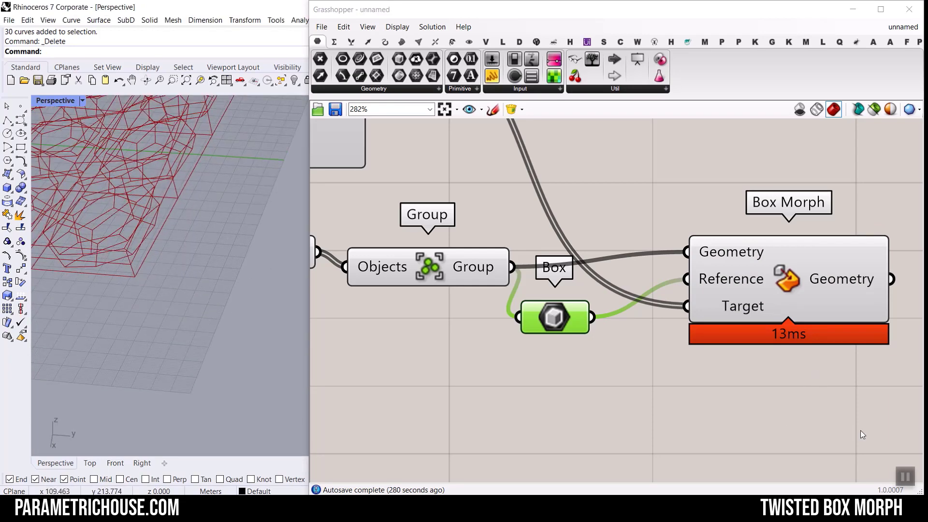
# Examine the Box Morph component's Geometry output and its geometry in the model.
pyautogui.scroll(-3, 603, 365)
pyautogui.rightClick(603, 365)
pyautogui.moveTo(554, 357); pyautogui.dragTo(477, 333, button='right')
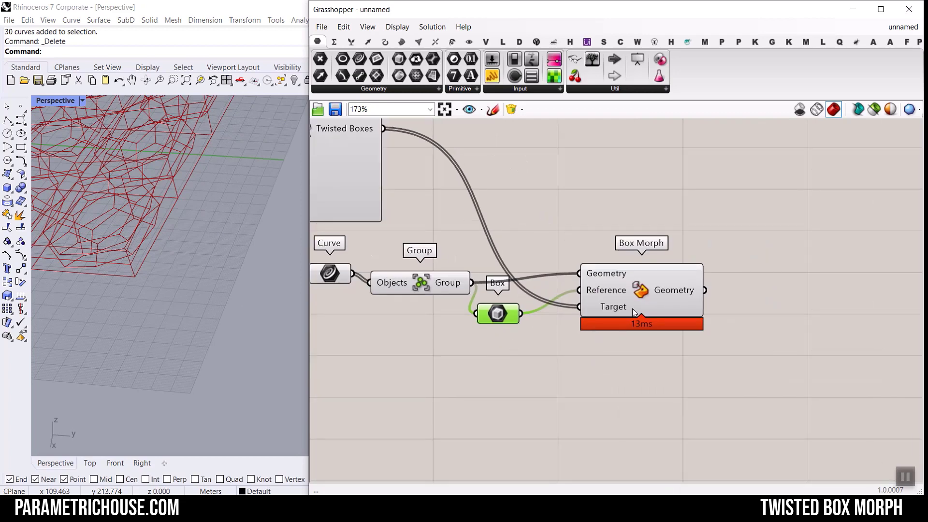
pyautogui.click(678, 289)
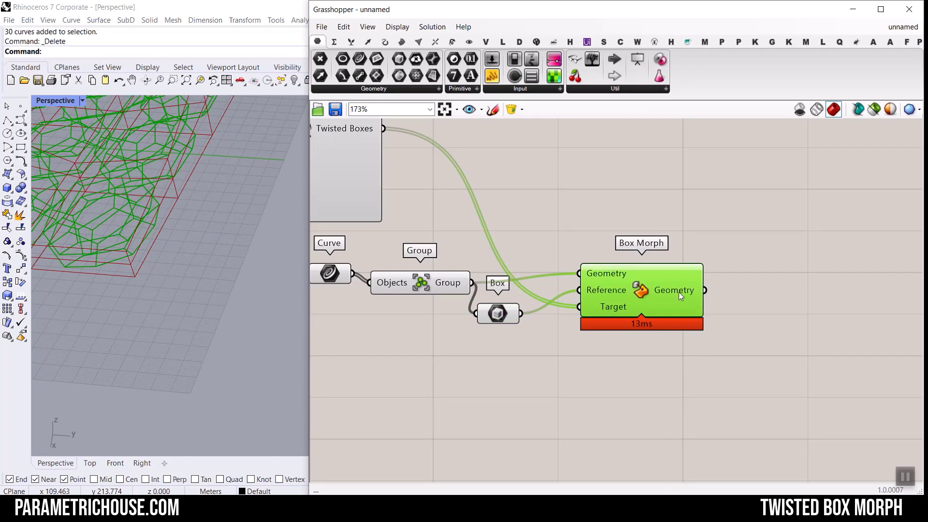
pyautogui.moveTo(678, 292)
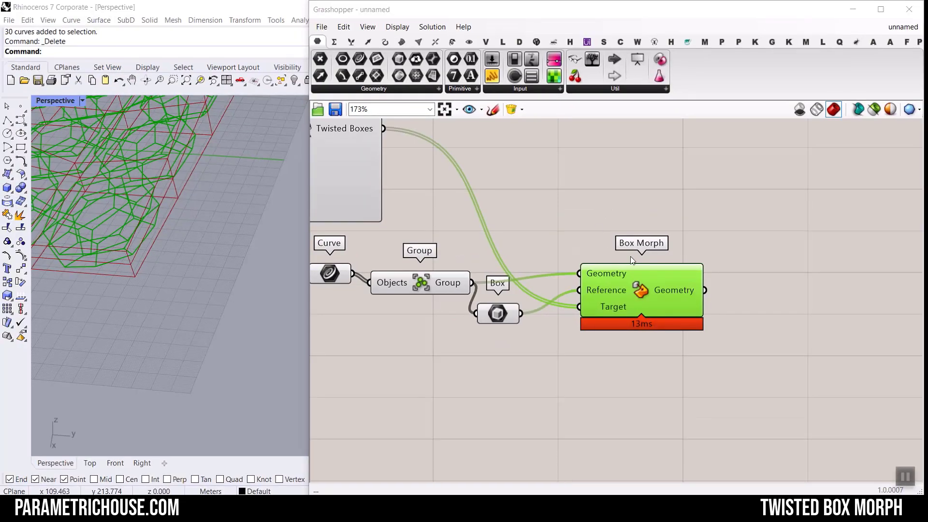
pyautogui.moveTo(631, 261); pyautogui.dragTo(575, 225, button='right')
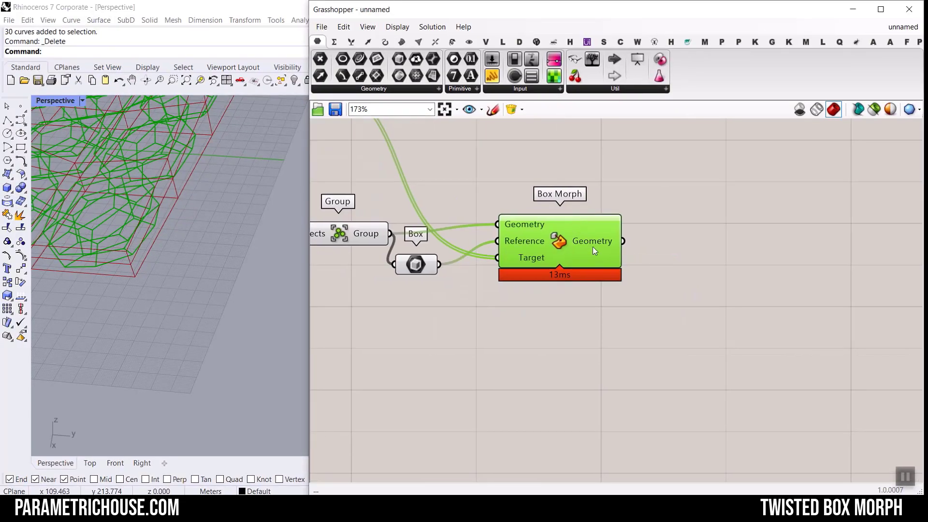
pyautogui.moveTo(593, 246)
pyautogui.moveTo(592, 365)
pyautogui.mouseDown()
pyautogui.moveTo(709, 341)
pyautogui.moveTo(822, 493)
pyautogui.moveTo(592, 316)
pyautogui.mouseUp()
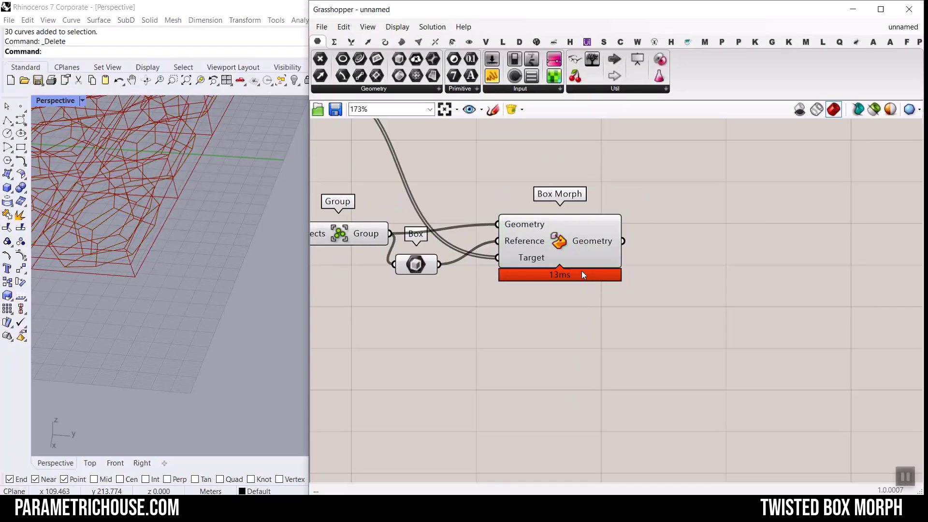
# Add an Ungroup component after Box Morph and connect the Geometry output to its Group input.
pyautogui.doubleClick(675, 295)
pyautogui.write('ungroup')
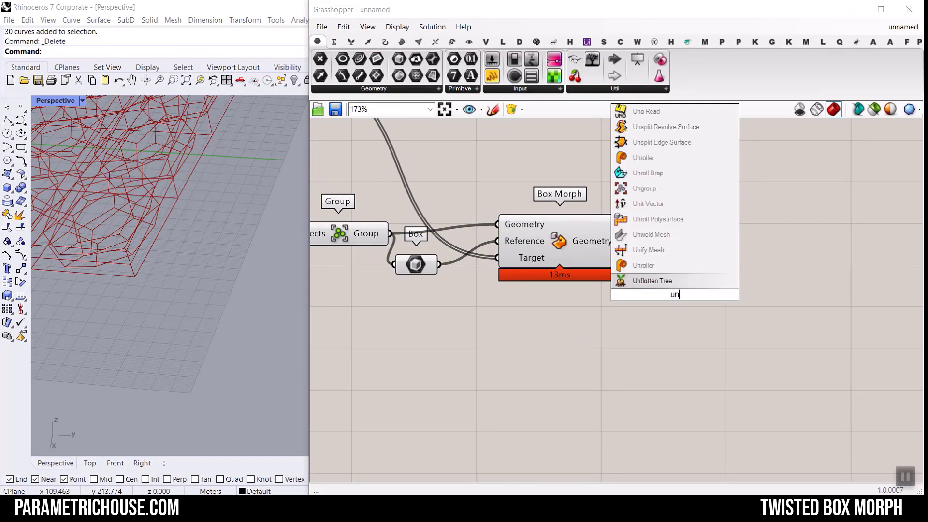
pyautogui.press('Return')
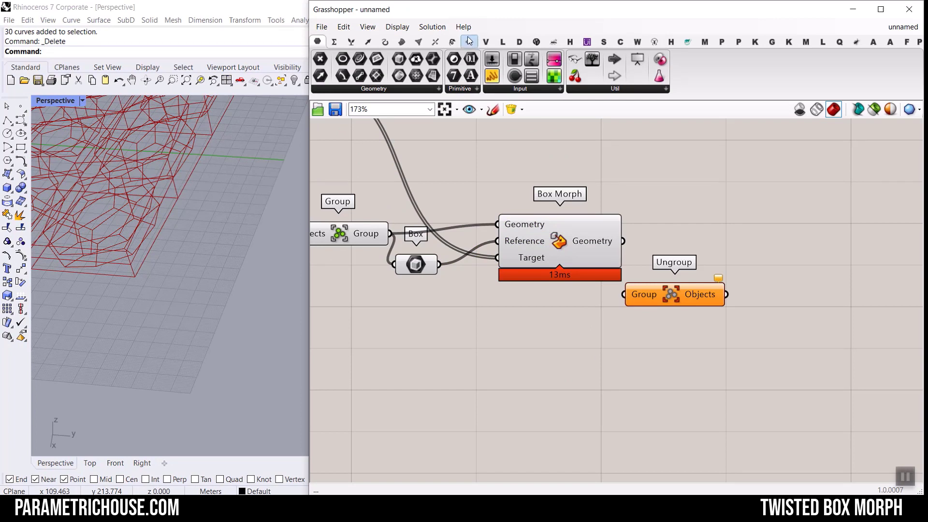
pyautogui.click(453, 42)
pyautogui.click(597, 89)
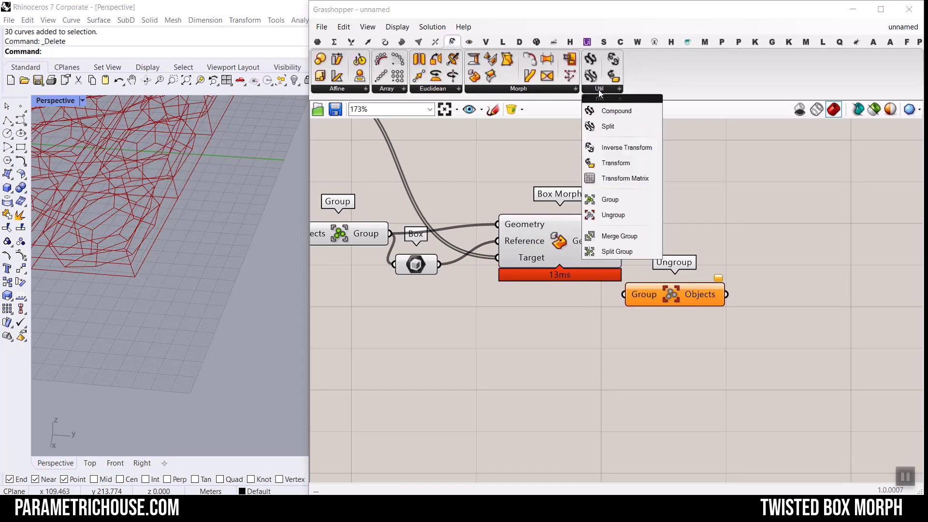
pyautogui.moveTo(624, 241); pyautogui.dragTo(723, 247)
pyautogui.click(682, 193)
# Examine the data tree structure of Ungroup's Objects output and its number of items per branch.
pyautogui.scroll(-2, 667, 190)
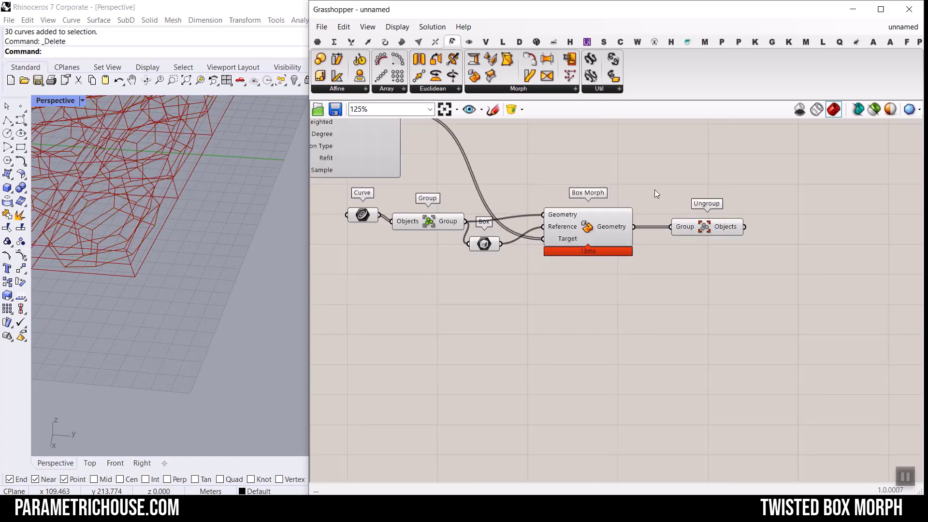
pyautogui.scroll(-3, 194, 227)
pyautogui.scroll(4, 684, 226)
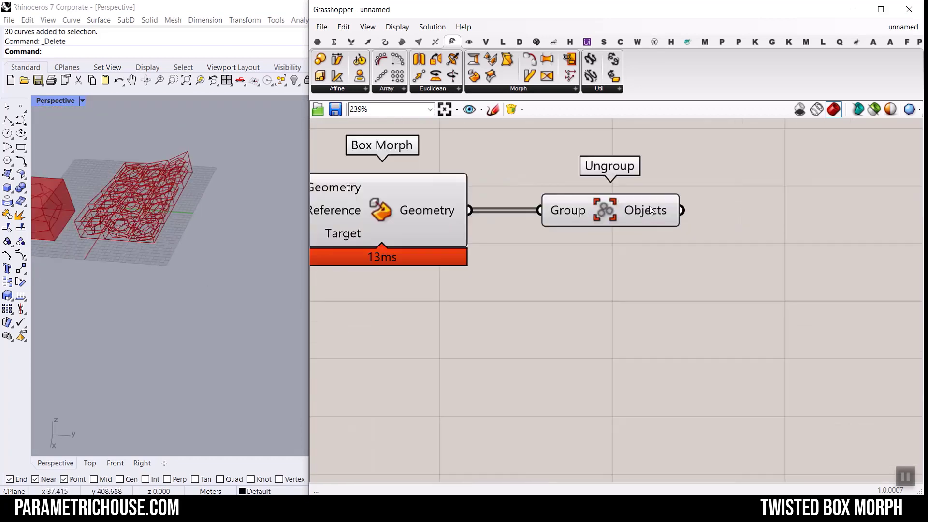
pyautogui.moveTo(650, 212)
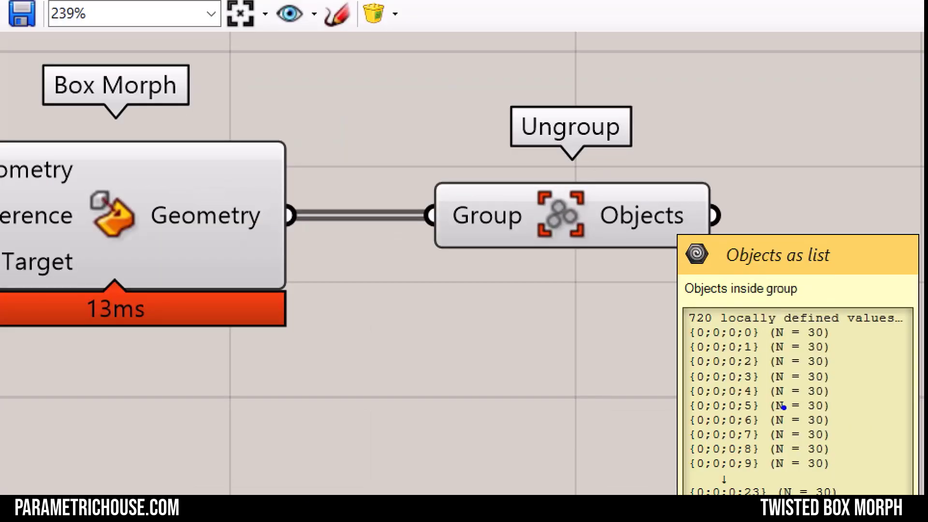
pyautogui.moveTo(761, 302)
pyautogui.mouseDown()
pyautogui.moveTo(725, 309)
pyautogui.moveTo(711, 493)
pyautogui.mouseUp()
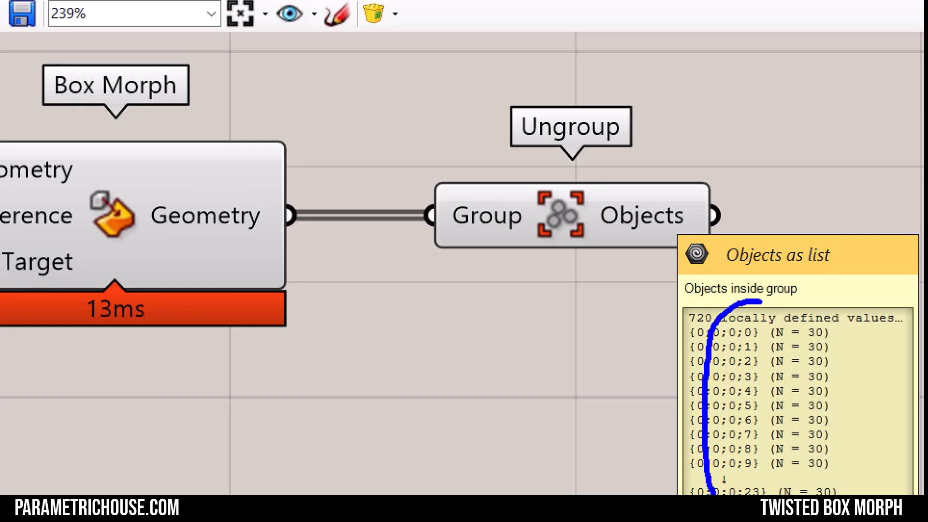
pyautogui.moveTo(781, 493)
pyautogui.mouseDown()
pyautogui.moveTo(775, 382)
pyautogui.moveTo(725, 288)
pyautogui.mouseUp()
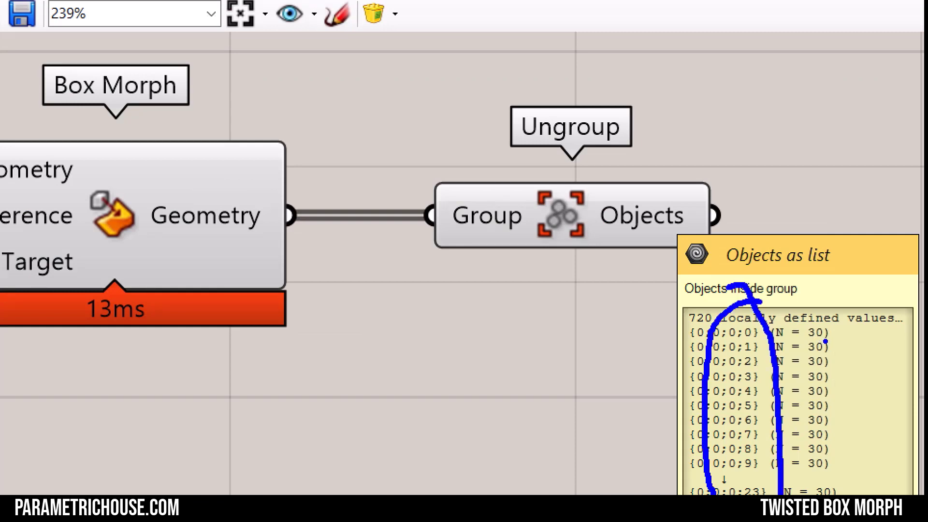
pyautogui.moveTo(832, 331); pyautogui.dragTo(855, 311)
pyautogui.moveTo(639, 332); pyautogui.dragTo(659, 479)
pyautogui.moveTo(626, 410)
pyautogui.mouseDown()
pyautogui.moveTo(655, 468)
pyautogui.moveTo(681, 420)
pyautogui.mouseUp()
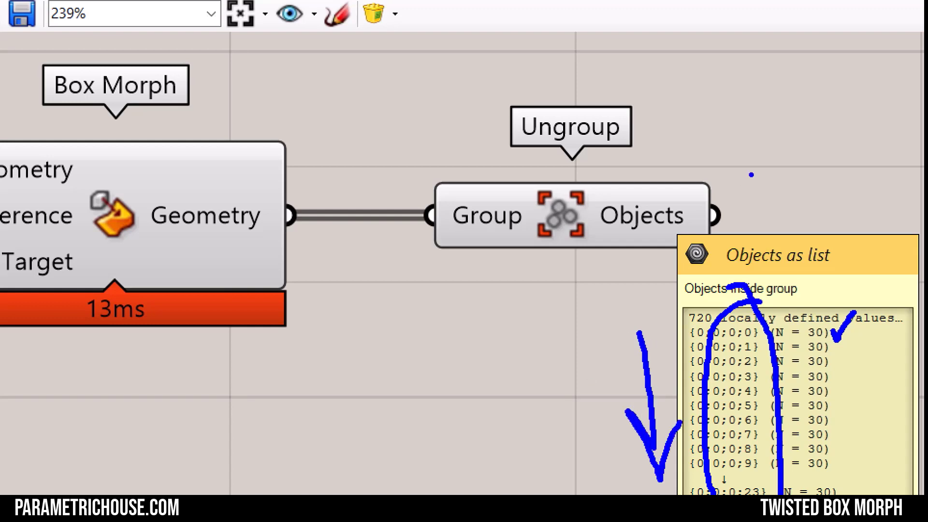
pyautogui.moveTo(785, 93)
pyautogui.mouseDown()
pyautogui.moveTo(847, 24)
pyautogui.moveTo(829, 22)
pyautogui.moveTo(856, 41)
pyautogui.mouseUp()
pyautogui.press('Escape')
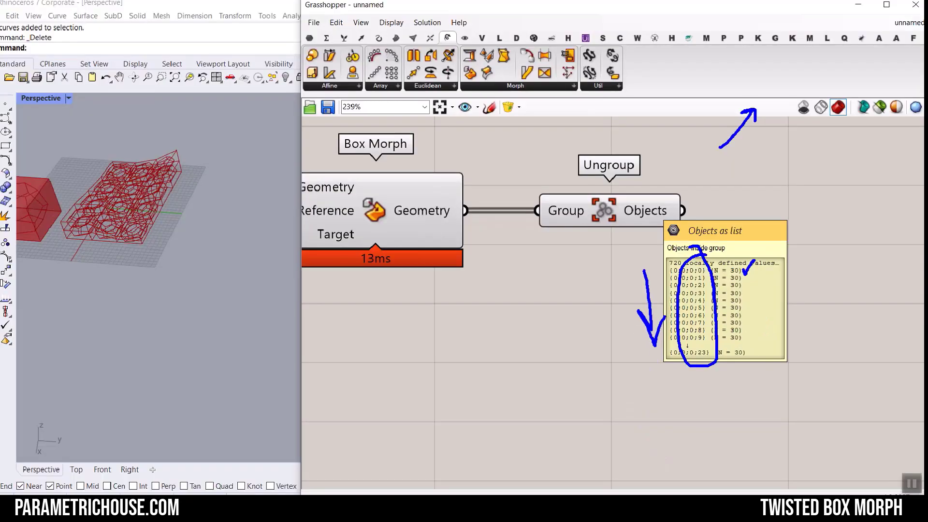
# Flatten the Objects output of the Ungroup component and check its list and the morphed curves.
pyautogui.rightClick(639, 209)
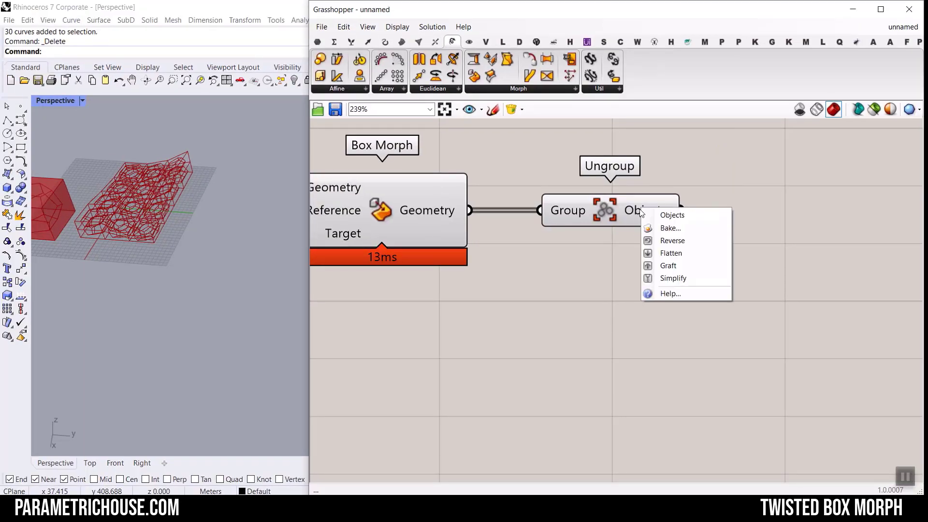
pyautogui.click(669, 251)
pyautogui.moveTo(656, 204)
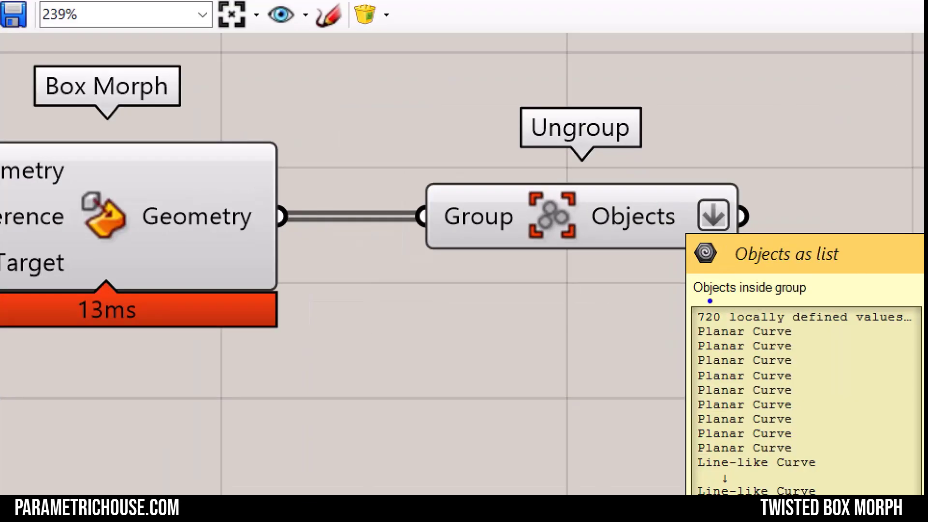
pyautogui.moveTo(677, 256)
pyautogui.mouseDown()
pyautogui.moveTo(691, 252)
pyautogui.moveTo(677, 268)
pyautogui.mouseUp()
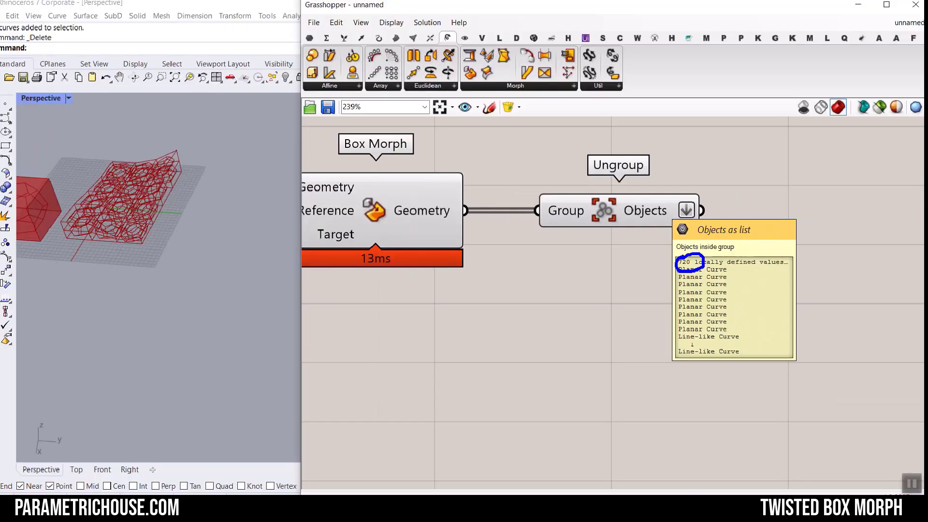
pyautogui.scroll(-4, 231, 264)
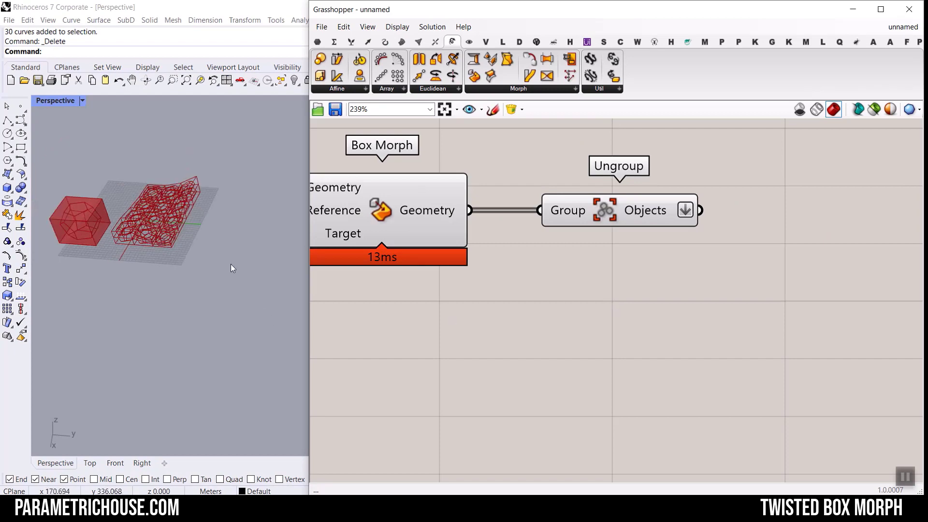
pyautogui.scroll(8, 210, 227)
pyautogui.moveTo(482, 272); pyautogui.dragTo(483, 273, button='right')
pyautogui.scroll(-10, 484, 274)
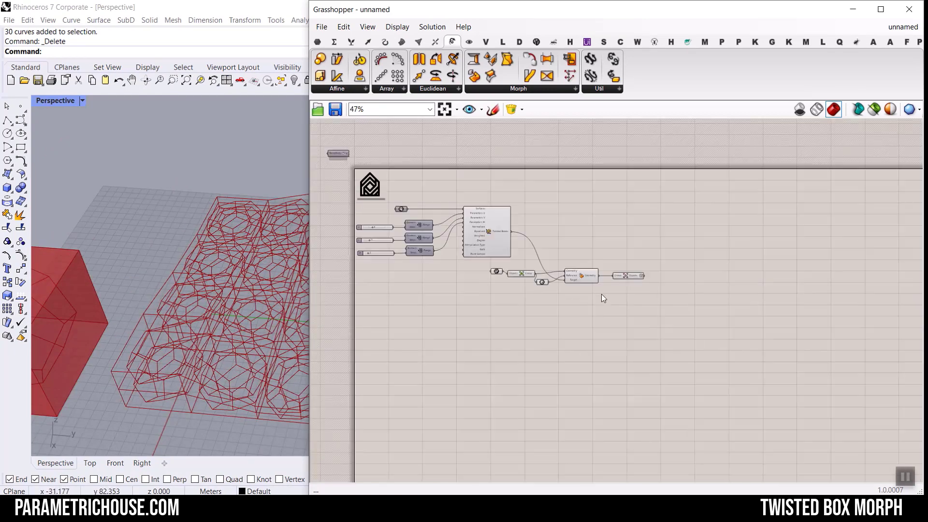
# Turn off the preview of all components upstream of Ungroup so only the ungrouped curves are displayed.
pyautogui.moveTo(601, 294); pyautogui.dragTo(430, 213)
pyautogui.rightClick(501, 175)
pyautogui.click(534, 195)
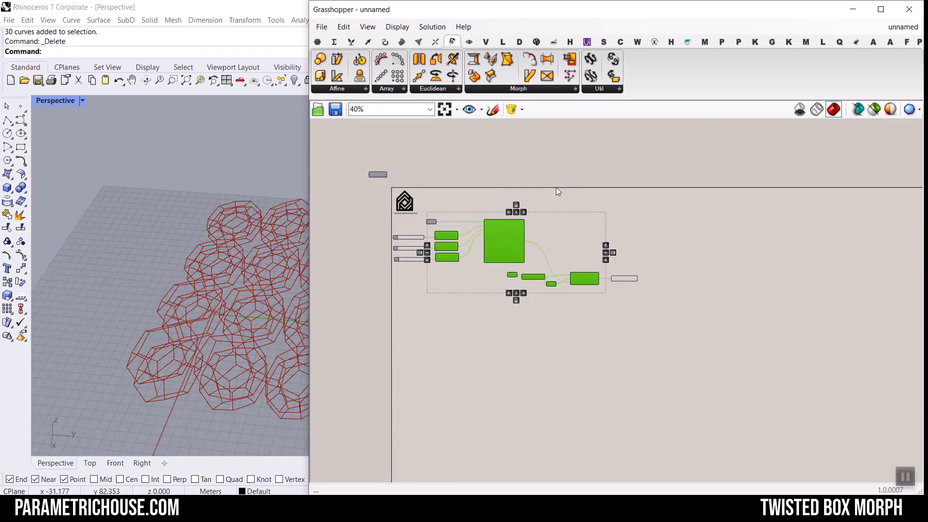
pyautogui.click(434, 286)
# Set the U slider to 5 divisions.
pyautogui.scroll(9, 393, 251)
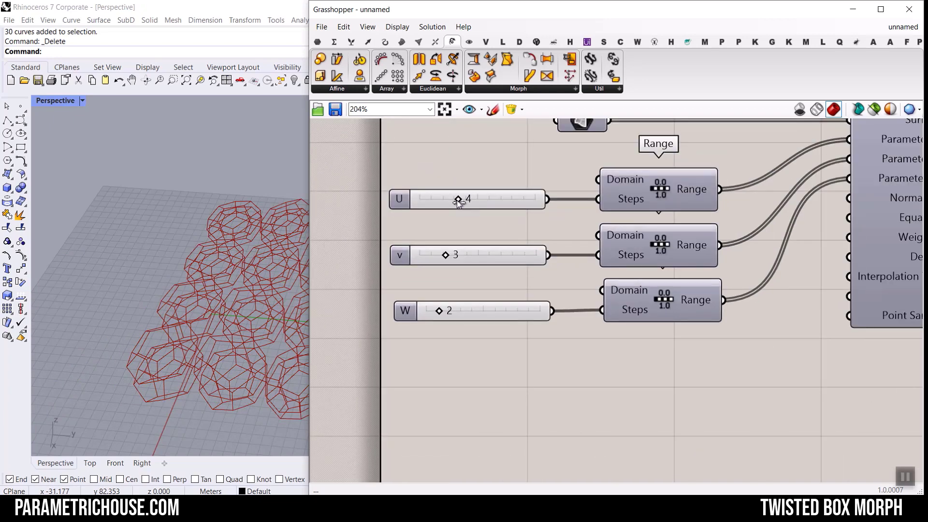
pyautogui.moveTo(458, 198)
pyautogui.mouseDown()
pyautogui.moveTo(480, 208)
pyautogui.moveTo(469, 207)
pyautogui.mouseUp()
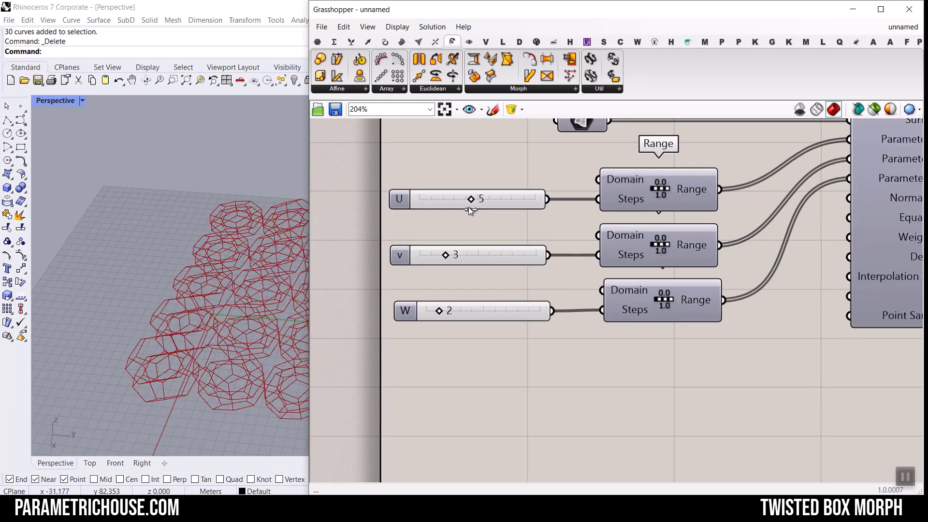
pyautogui.moveTo(439, 309)
pyautogui.mouseDown()
pyautogui.moveTo(461, 310)
pyautogui.moveTo(425, 309)
pyautogui.moveTo(439, 310)
pyautogui.mouseUp()
# Enlarge the Rhino viewport area and examine the morphed dodecahedron curves from different angles and distances.
pyautogui.moveTo(251, 326); pyautogui.dragTo(236, 309, button='right')
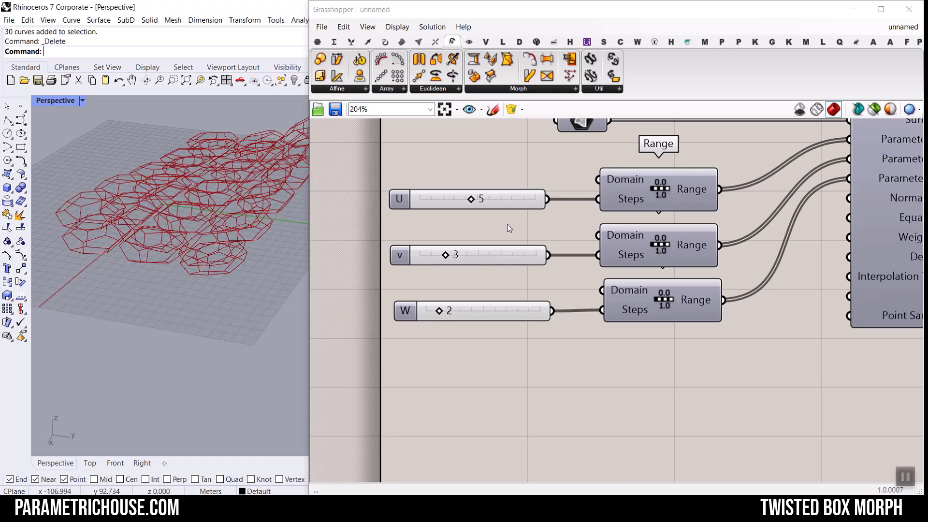
pyautogui.scroll(-6, 506, 224)
pyautogui.moveTo(811, 345); pyautogui.dragTo(614, 338, button='right')
pyautogui.scroll(4, 613, 338)
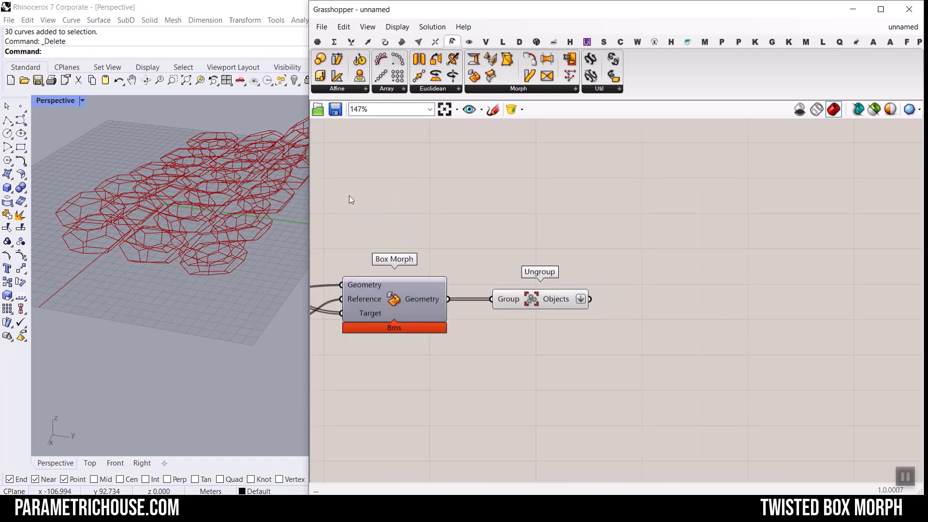
pyautogui.moveTo(308, 170); pyautogui.dragTo(435, 171)
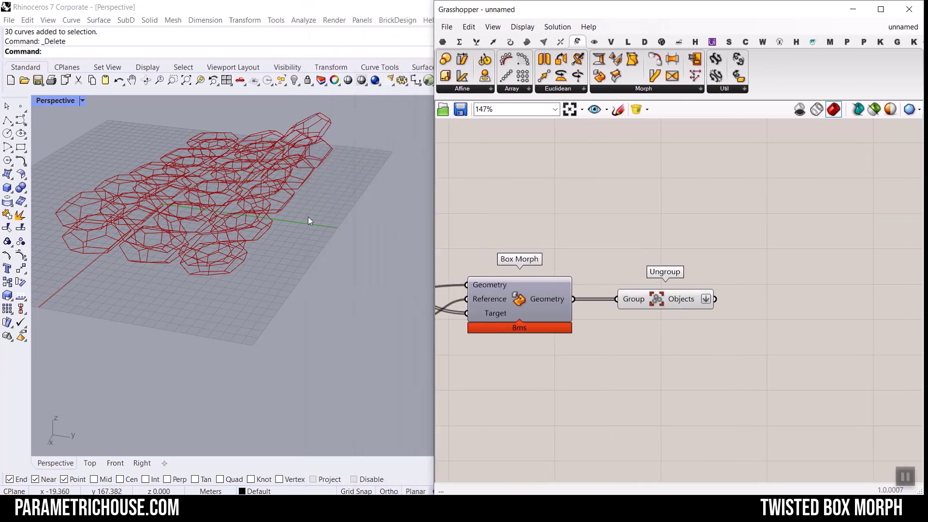
pyautogui.scroll(3, 334, 269)
pyautogui.scroll(4, 219, 268)
pyautogui.scroll(-7, 308, 285)
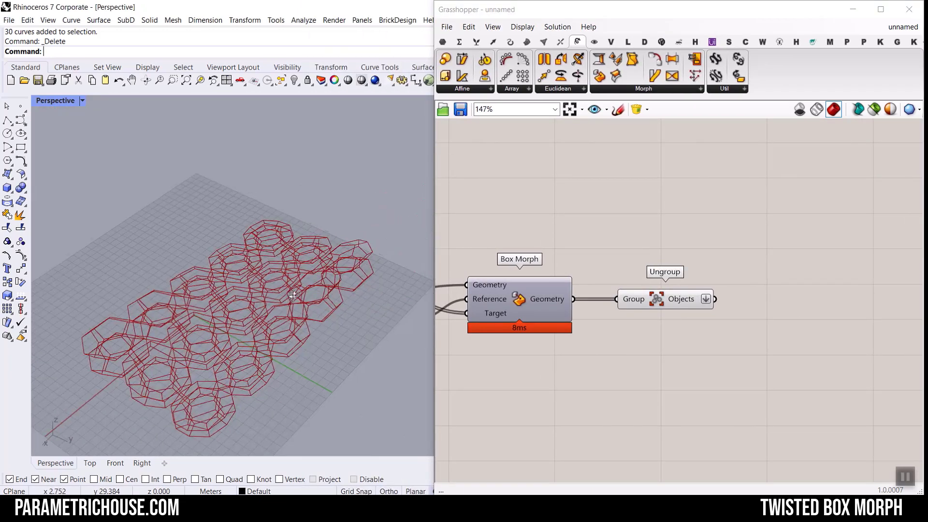
pyautogui.scroll(3, 271, 332)
pyautogui.scroll(3, 317, 319)
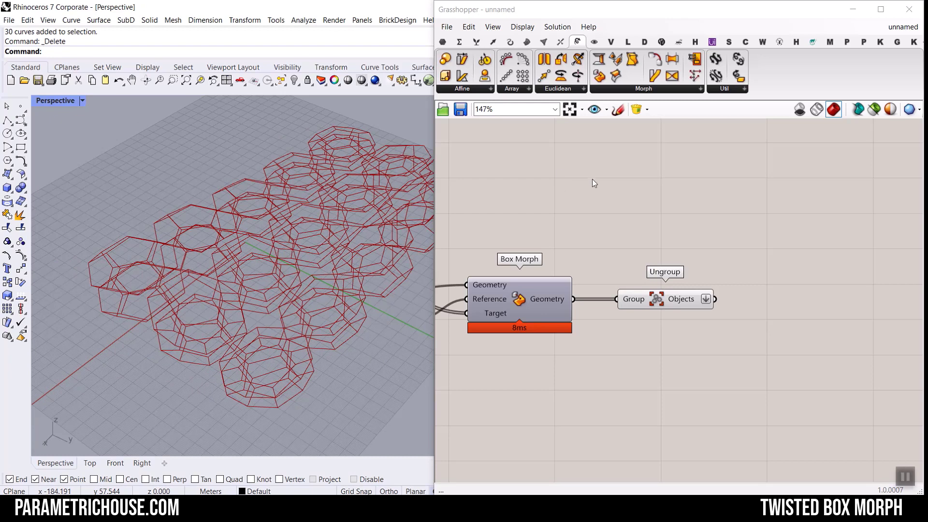
# Show the Pufferfish component set and open Grasshopper's Components Folder in File Explorer.
pyautogui.click(805, 45)
pyautogui.click(806, 44)
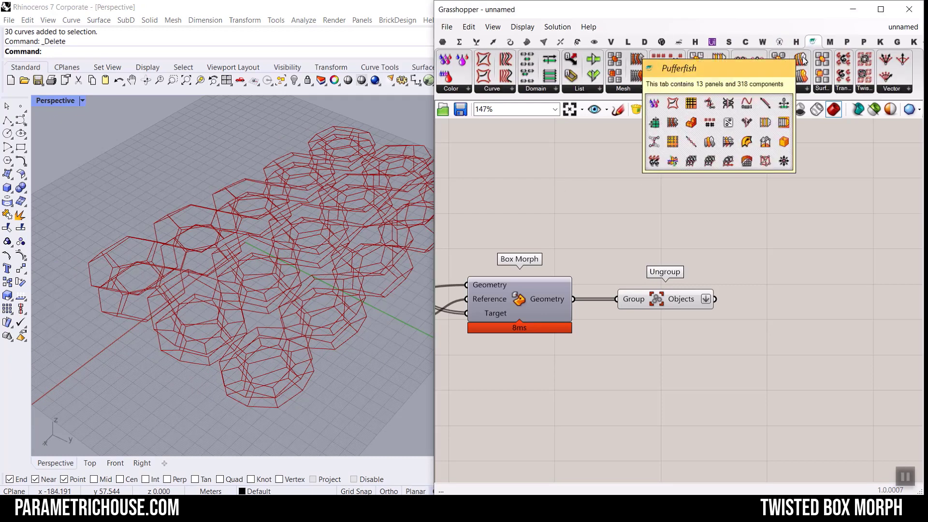
pyautogui.click(447, 28)
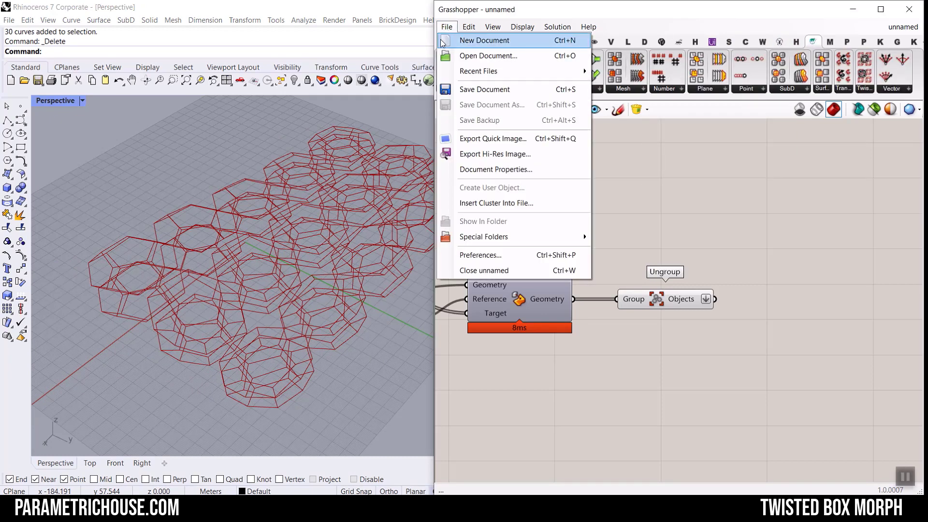
pyautogui.moveTo(584, 236)
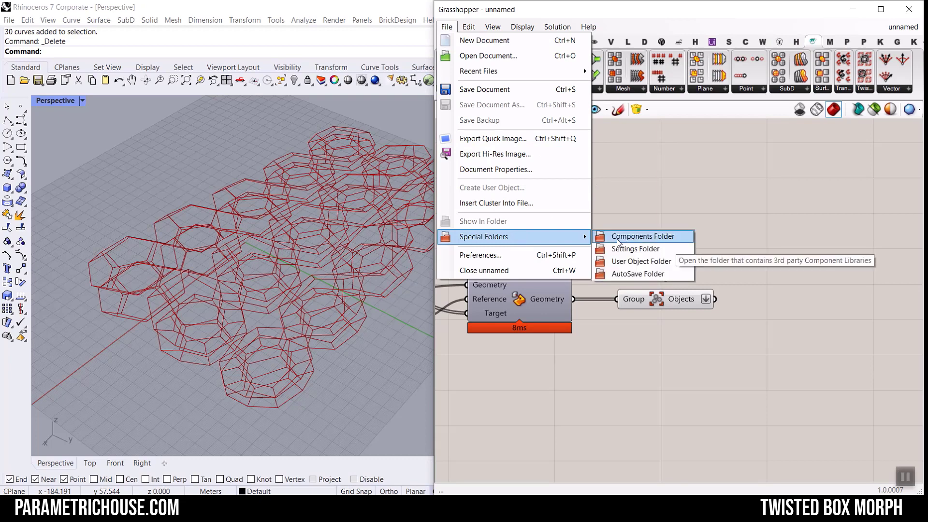
pyautogui.click(645, 237)
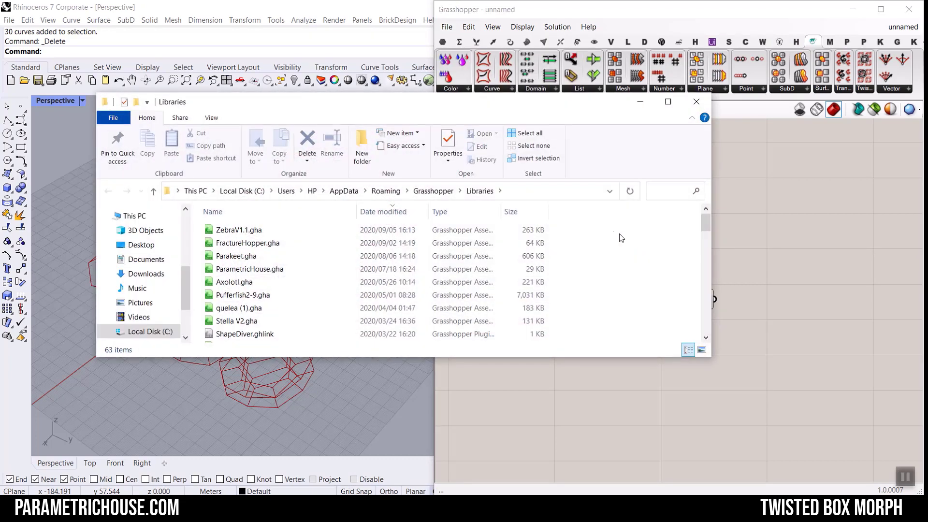
# Inspect the file properties of Pufferfish2-9.gha in the maximized Libraries folder and dismiss them without changes.
pyautogui.click(667, 101)
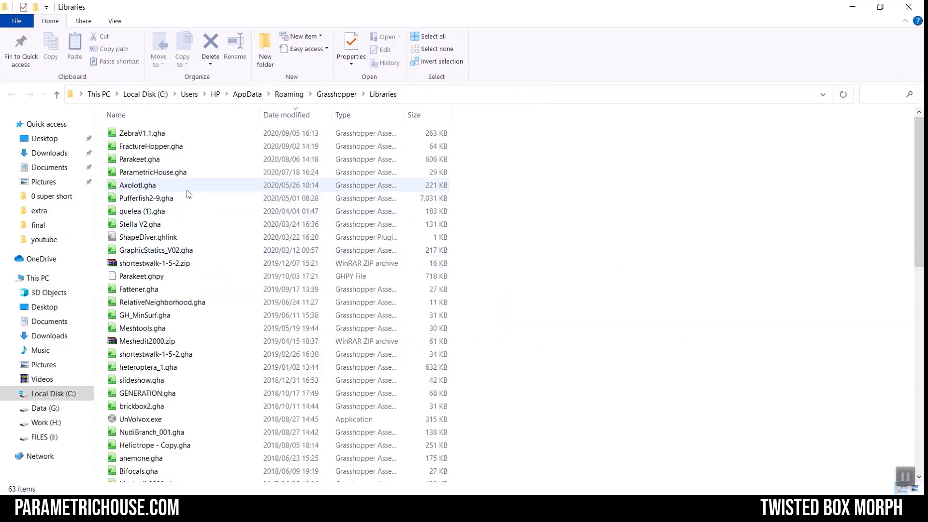
pyautogui.click(145, 186)
pyautogui.click(151, 200)
pyautogui.rightClick(151, 199)
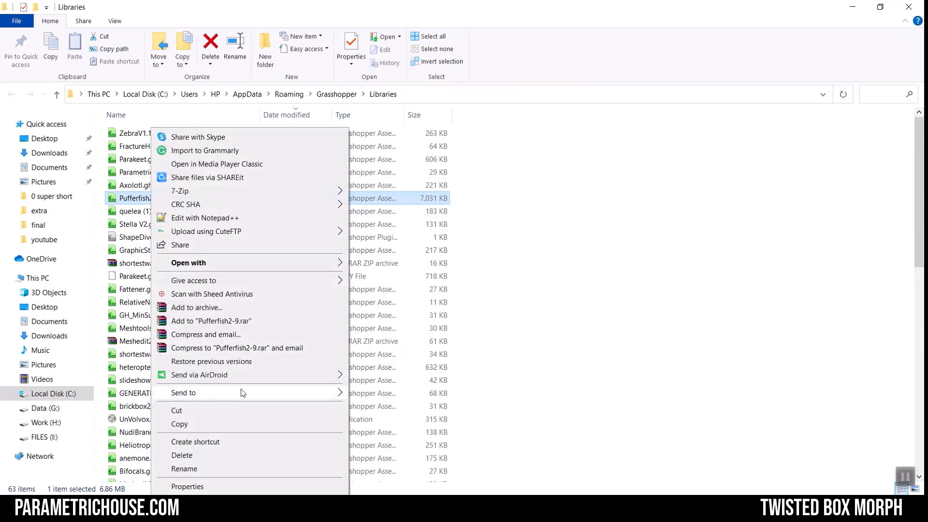
pyautogui.click(249, 486)
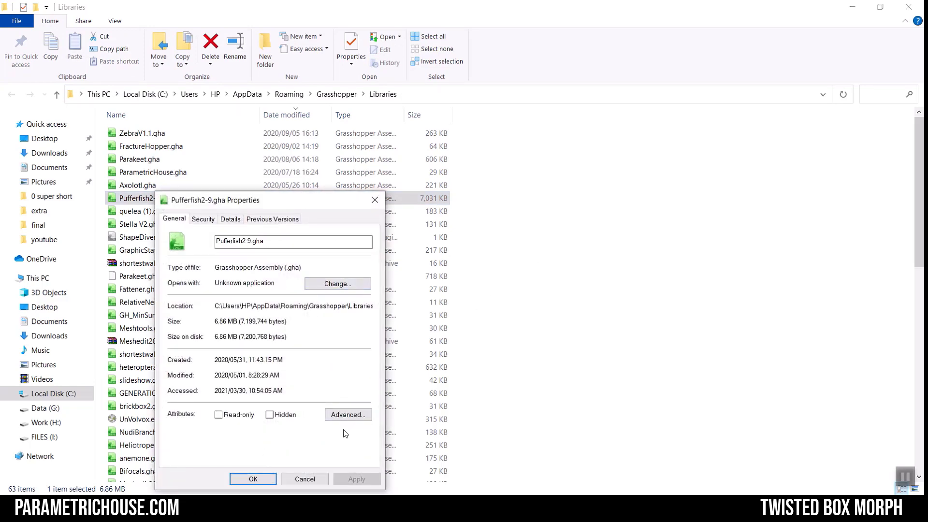
pyautogui.click(310, 480)
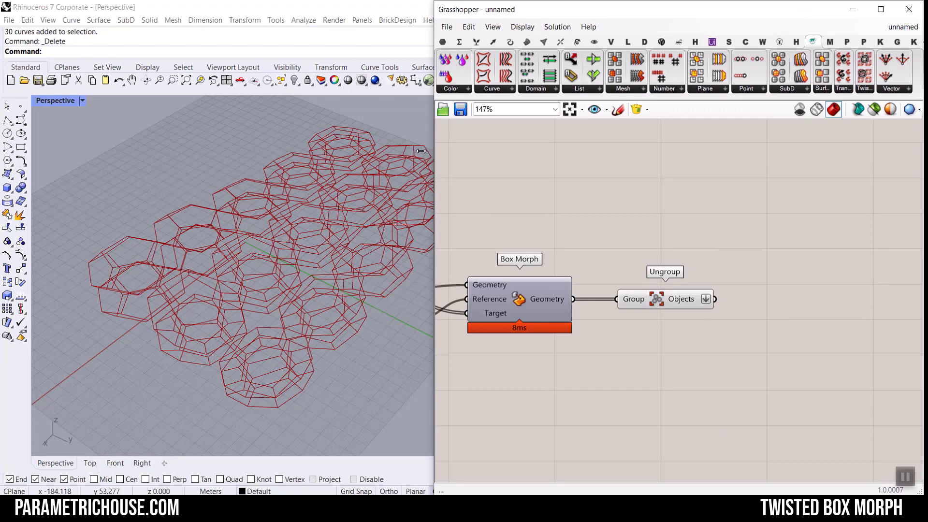
# Widen the Grasshopper window and locate the Components Folder among the special folders without opening it.
pyautogui.moveTo(421, 151); pyautogui.dragTo(199, 150)
pyautogui.click(223, 26)
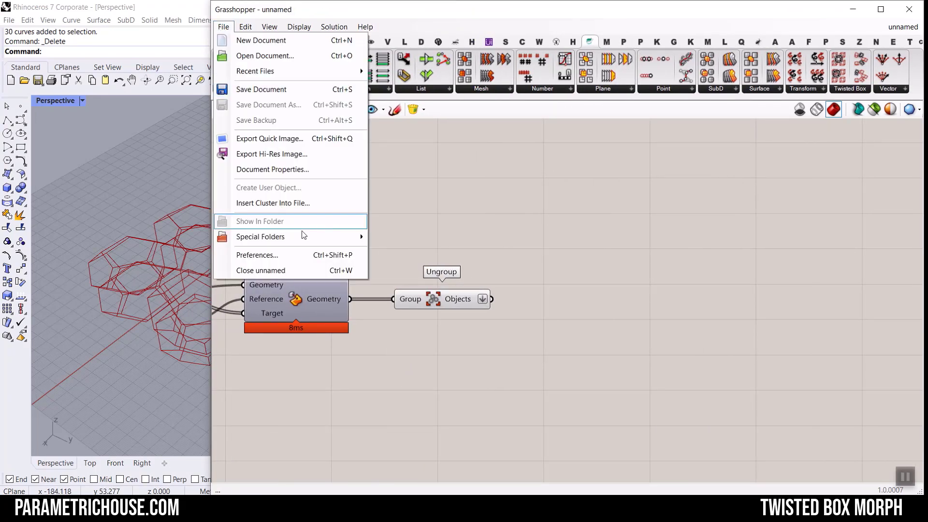
pyautogui.moveTo(260, 236)
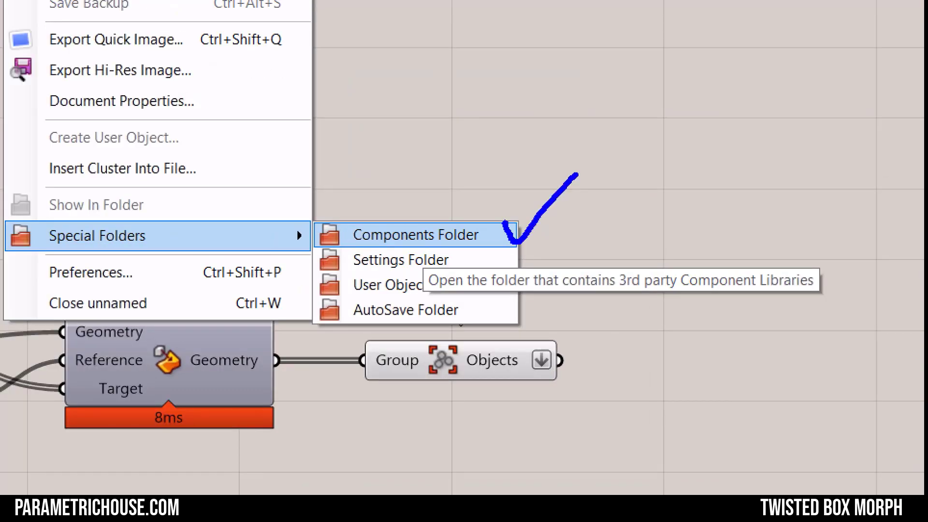
pyautogui.press('Escape')
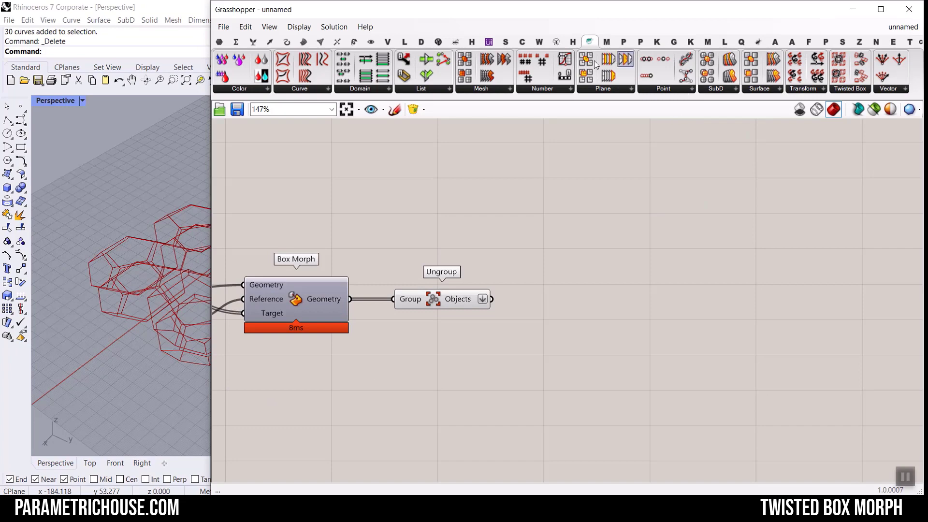
# Add a Curve To Volume component after Ungroup and connect the Objects output to its Curves input.
pyautogui.click(422, 43)
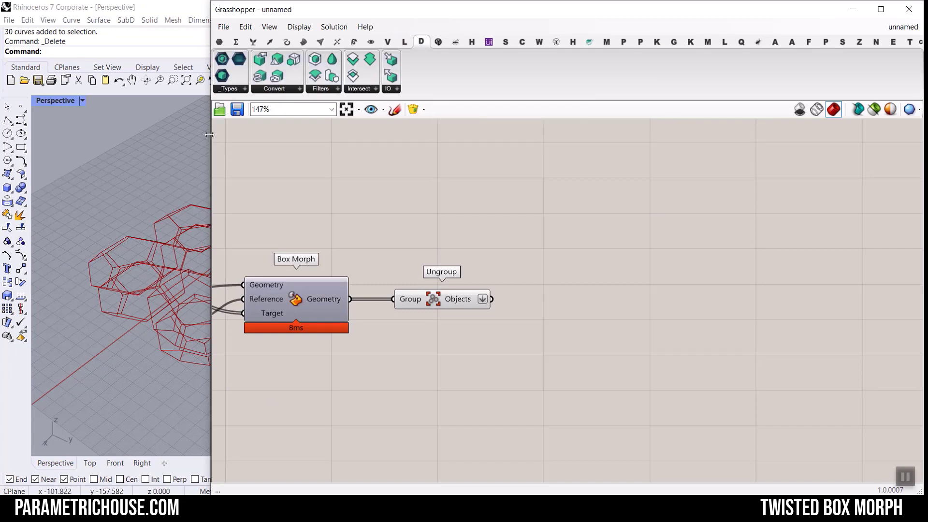
pyautogui.moveTo(209, 134); pyautogui.dragTo(491, 135)
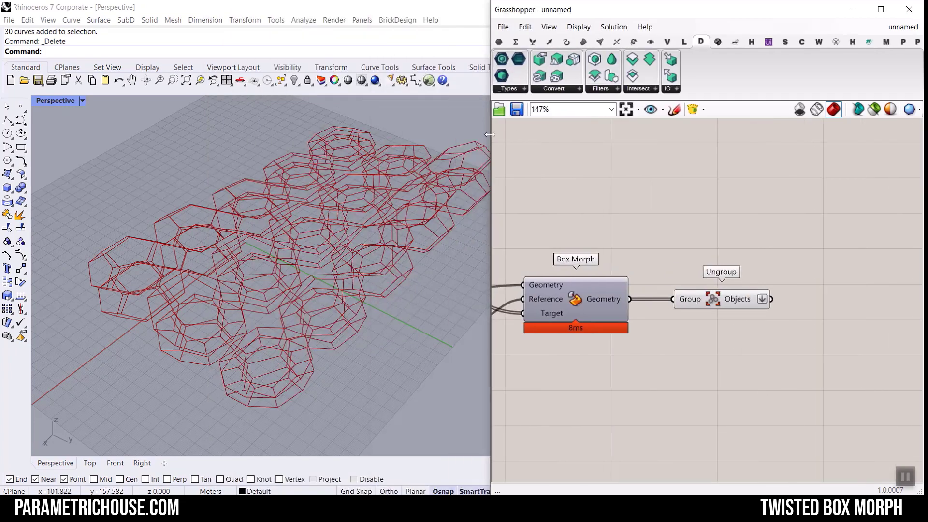
pyautogui.click(561, 89)
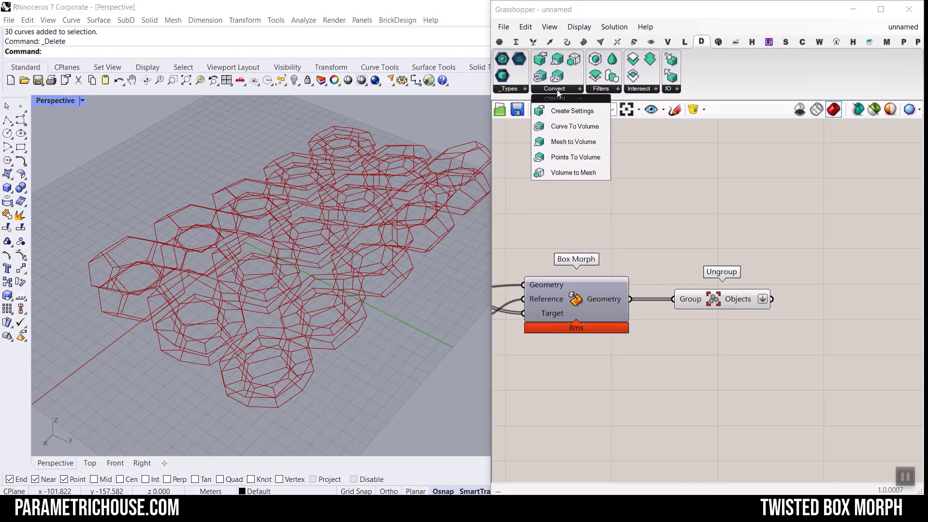
pyautogui.click(575, 126)
pyautogui.click(621, 197)
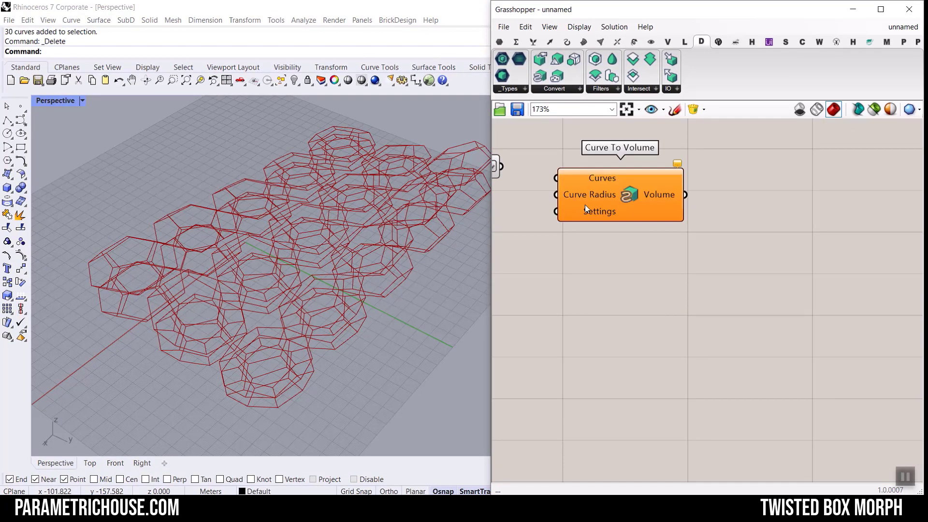
pyautogui.moveTo(585, 205); pyautogui.dragTo(735, 249, button='right')
pyautogui.scroll(2, 650, 209)
pyautogui.moveTo(658, 216); pyautogui.dragTo(720, 230)
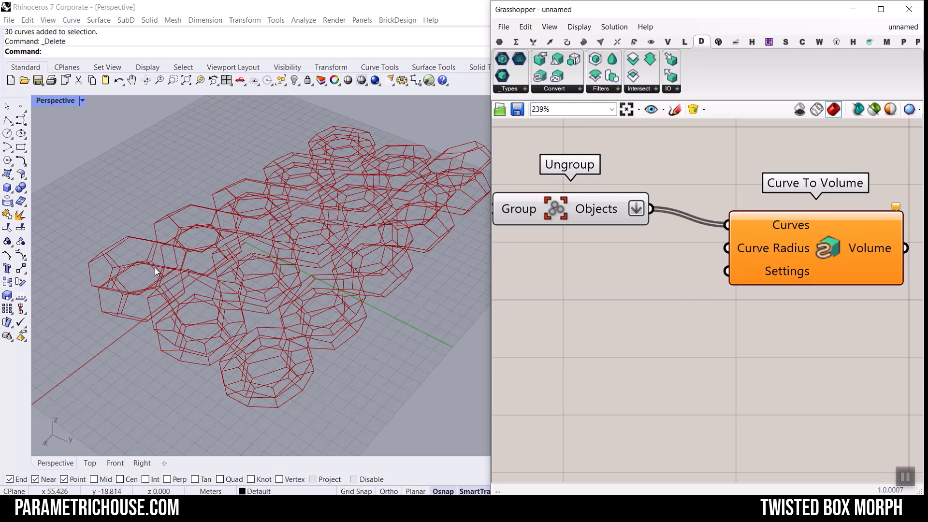
# Gauge a suitable curve radius beside a morphed dodecahedron with a temporary polyline, then cancel the polyline.
pyautogui.click(7, 120)
pyautogui.scroll(-2, 209, 234)
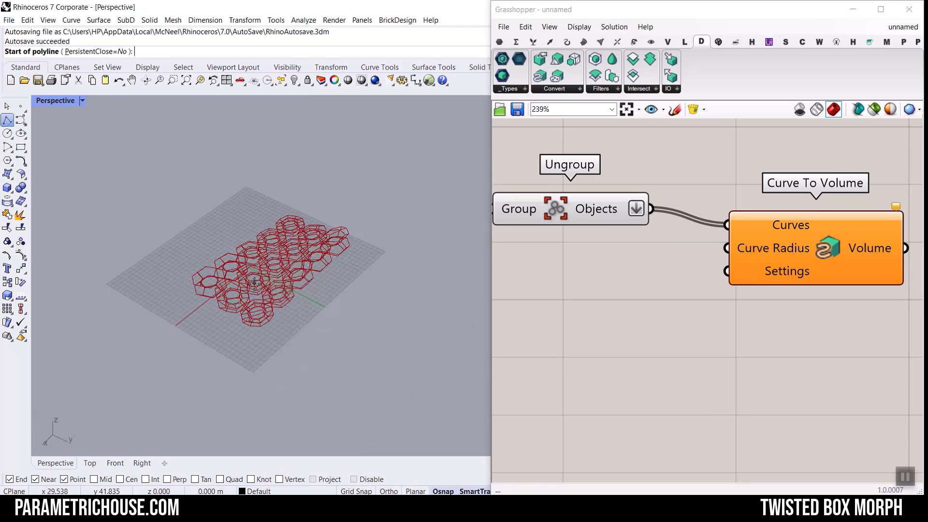
pyautogui.scroll(6, 178, 290)
pyautogui.click(148, 293)
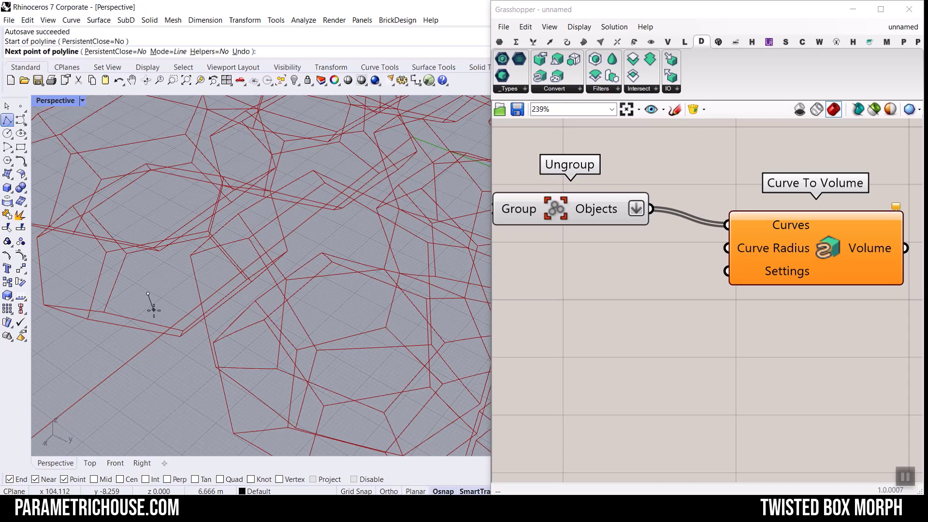
pyautogui.press('Escape')
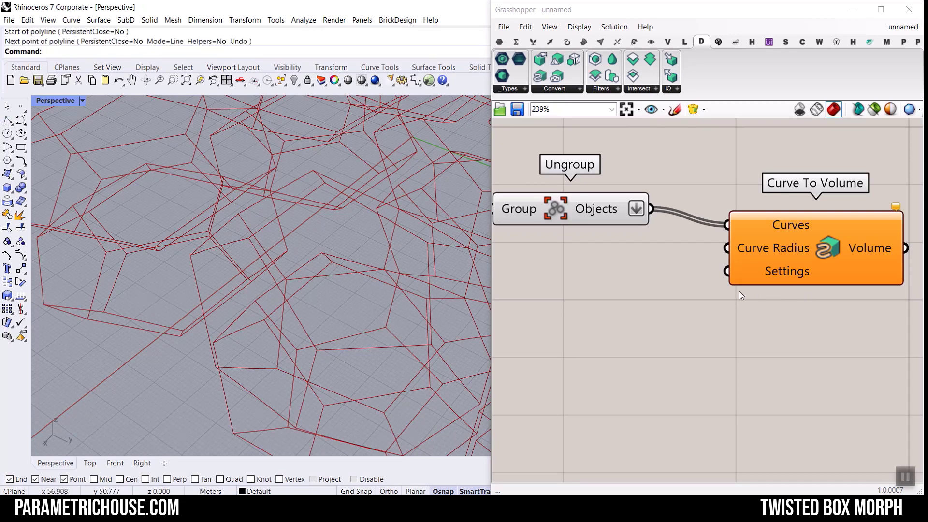
# Create a 0.50 number slider with a range of 0.5 to 5 and connect it to Curve To Volume's Curve Radius input.
pyautogui.doubleClick(578, 273)
pyautogui.write('0.5...5.')
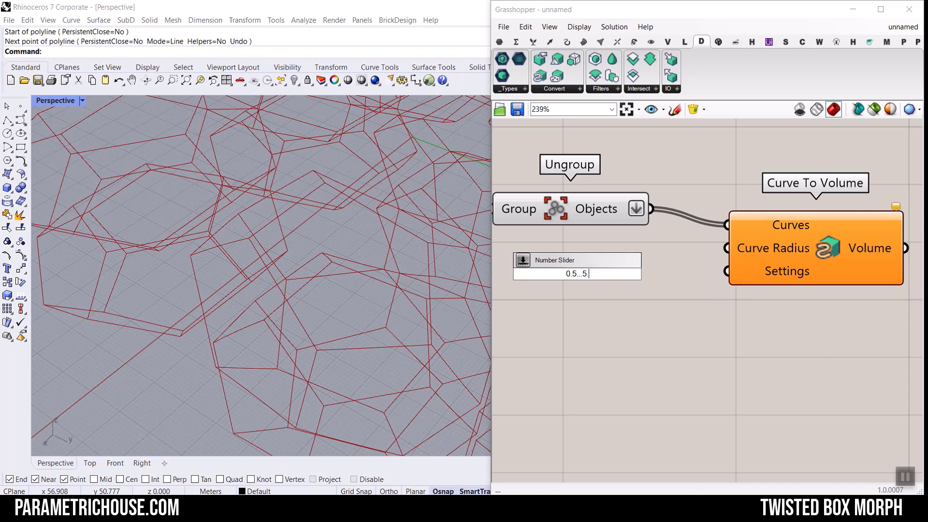
pyautogui.press('Return')
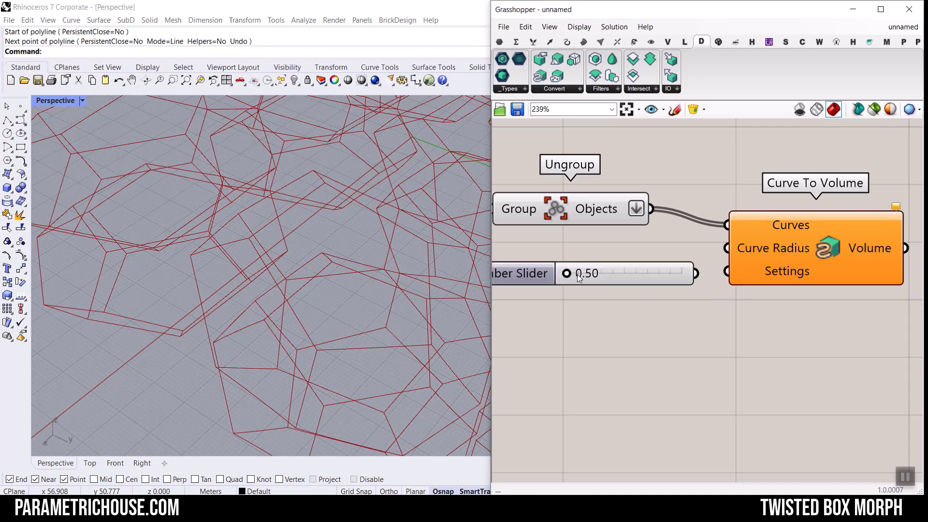
pyautogui.rightClick(637, 278)
pyautogui.moveTo(707, 288); pyautogui.dragTo(621, 286)
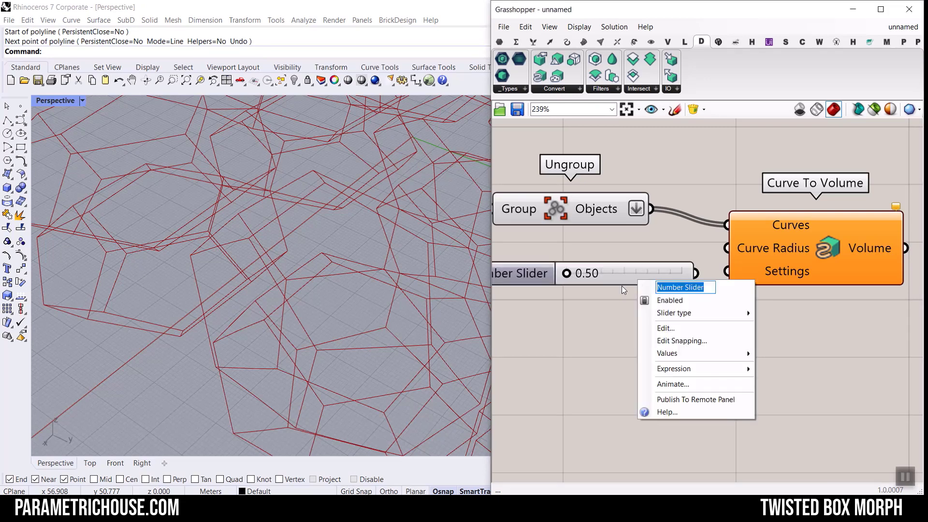
pyautogui.press('BackSpace')
pyautogui.click(654, 248)
pyautogui.scroll(-2, 655, 248)
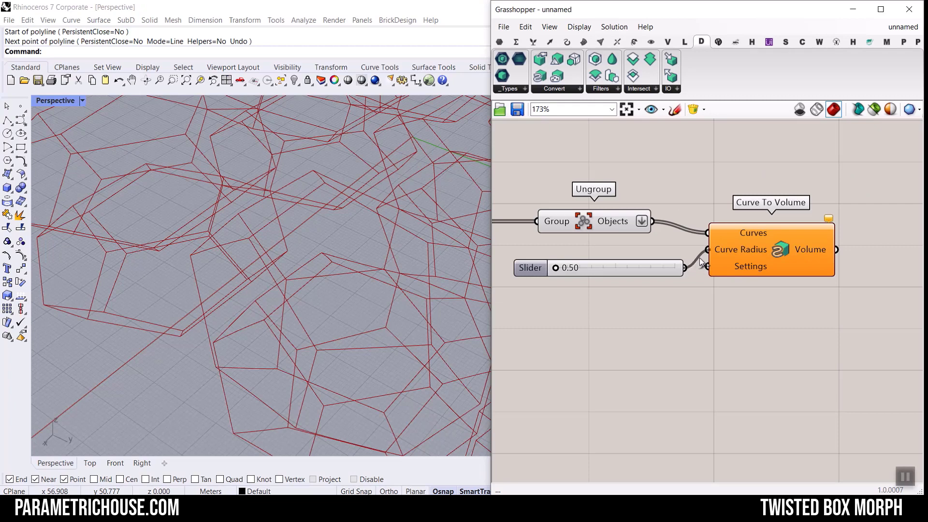
pyautogui.moveTo(707, 249); pyautogui.dragTo(642, 251)
pyautogui.click(653, 300)
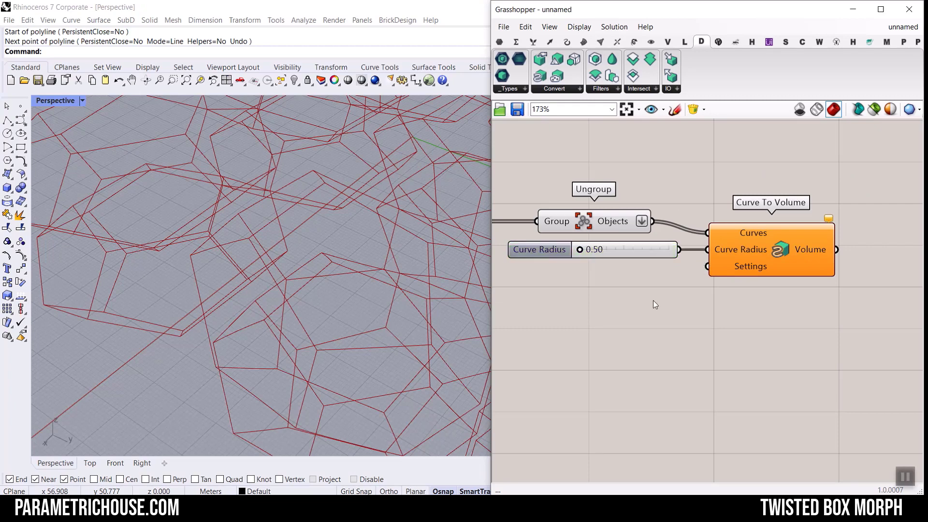
# Add a Create Settings component below the radius slider and connect Volume Settings to Curve To Volume's Settings input.
pyautogui.moveTo(778, 252); pyautogui.dragTo(748, 244, button='right')
pyautogui.moveTo(751, 242); pyautogui.dragTo(794, 237)
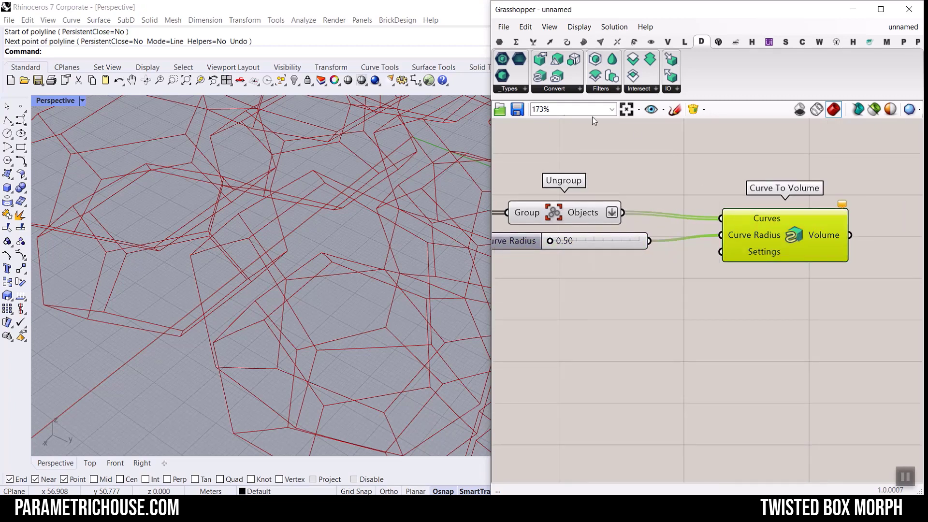
pyautogui.click(569, 90)
pyautogui.moveTo(550, 70); pyautogui.dragTo(656, 289)
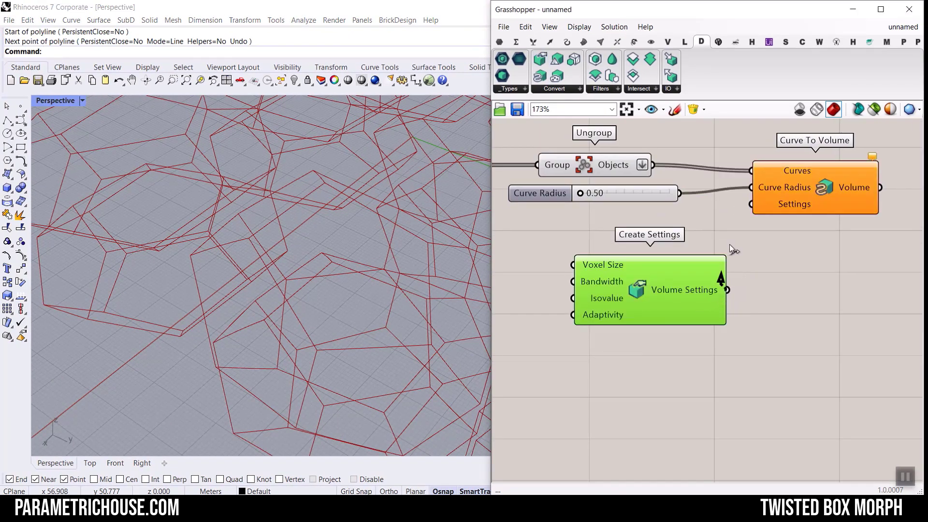
pyautogui.moveTo(727, 290); pyautogui.dragTo(755, 214)
pyautogui.click(778, 275)
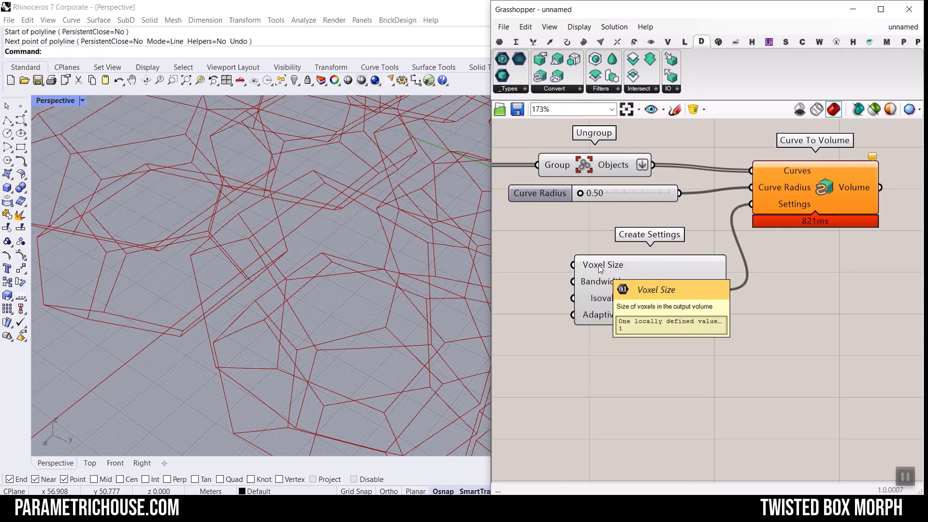
# Set the Curve Radius slider to 3.05.
pyautogui.moveTo(641, 278); pyautogui.dragTo(705, 299, button='right')
pyautogui.scroll(-1, 646, 306)
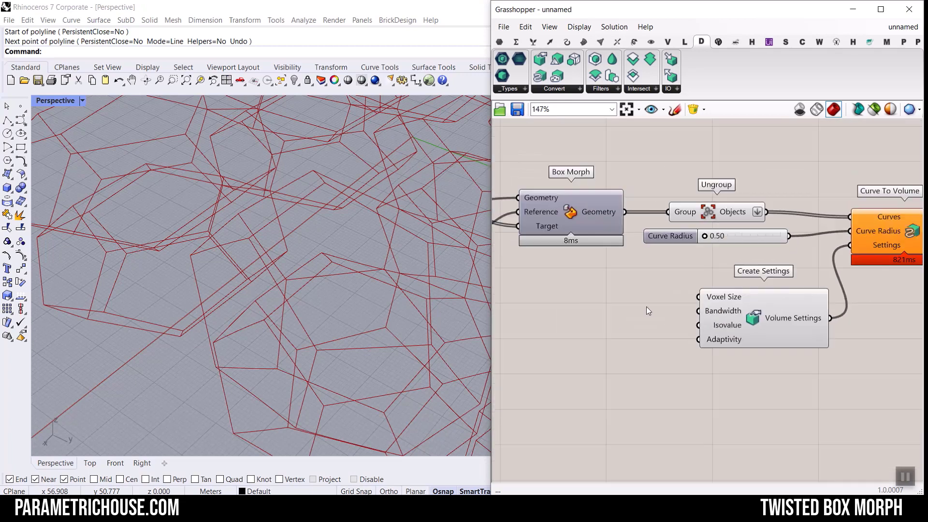
pyautogui.doubleClick(646, 306)
pyautogui.click(736, 264)
pyautogui.moveTo(705, 236); pyautogui.dragTo(749, 240)
# Create a number slider ranging from 1 to 3.0, connect it to Create Settings' Voxel Size input, and set it to 1.76.
pyautogui.doubleClick(613, 305)
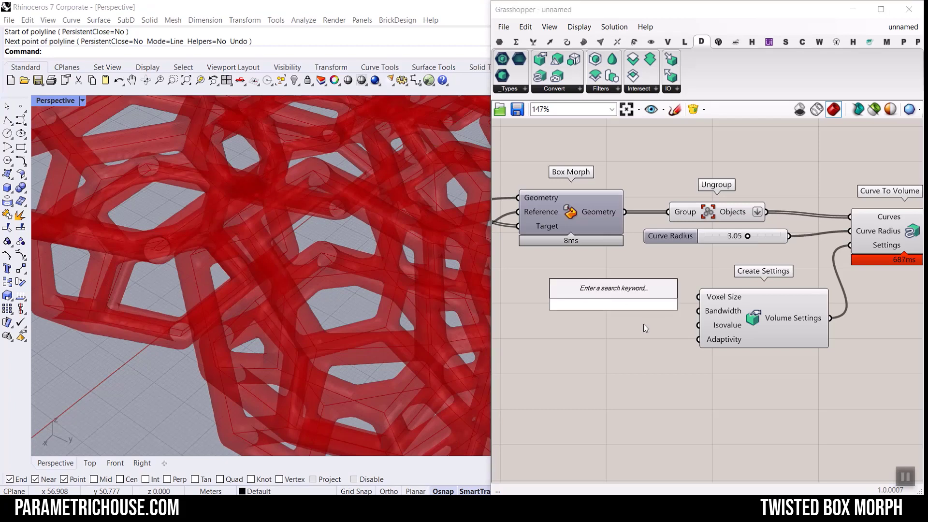
pyautogui.write('1..')
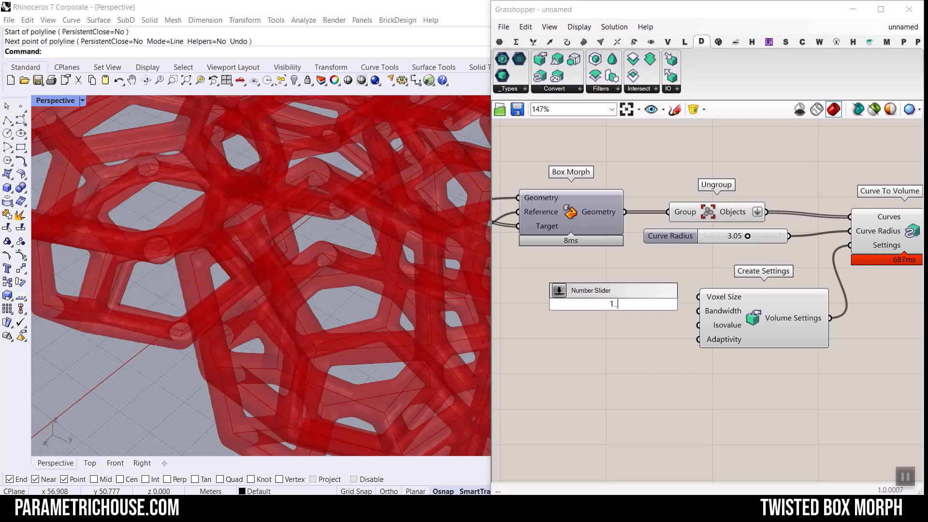
pyautogui.write('3.0')
pyautogui.press('Return')
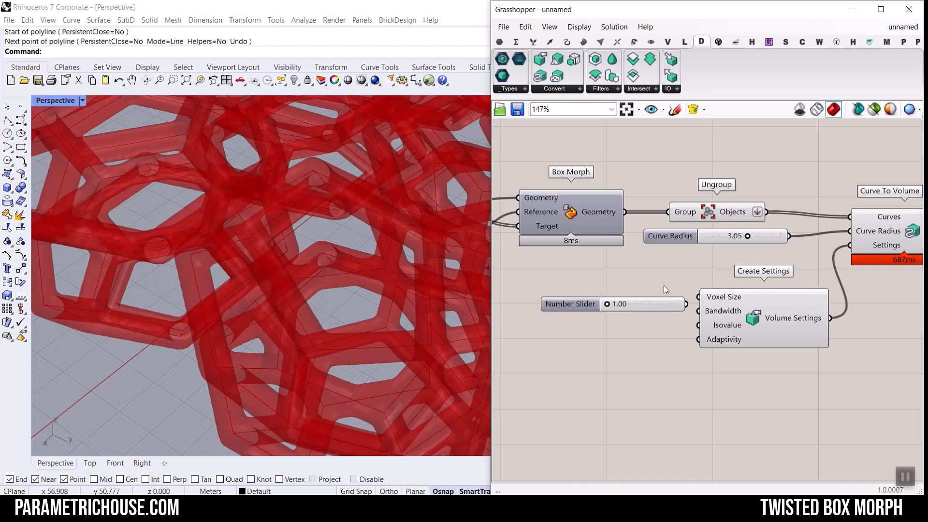
pyautogui.moveTo(687, 303); pyautogui.dragTo(699, 296)
pyautogui.moveTo(619, 306); pyautogui.dragTo(635, 306)
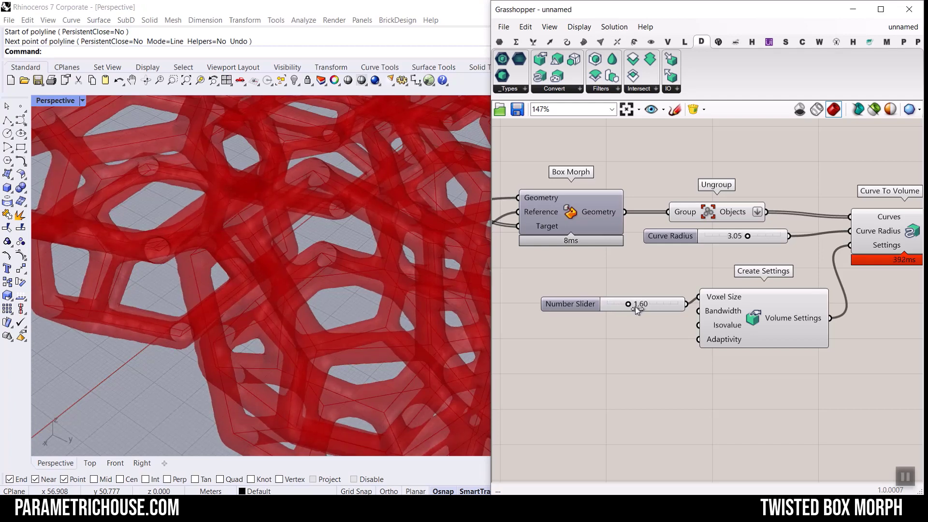
# Examine the thickened dodecahedron volume in the Perspective viewport, both as a whole and close up.
pyautogui.scroll(-10, 255, 263)
pyautogui.scroll(10, 255, 263)
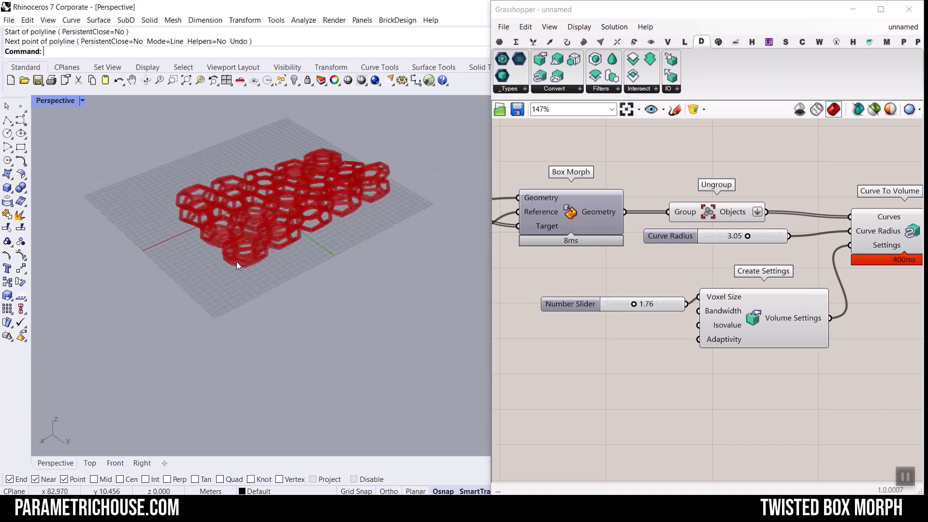
pyautogui.scroll(-4, 257, 278)
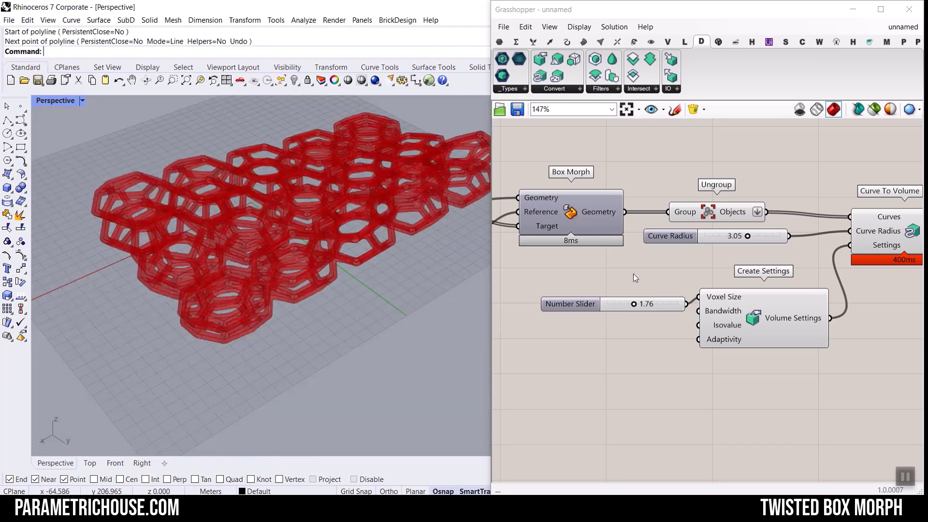
pyautogui.moveTo(821, 315); pyautogui.dragTo(679, 329, button='right')
pyautogui.scroll(2, 817, 266)
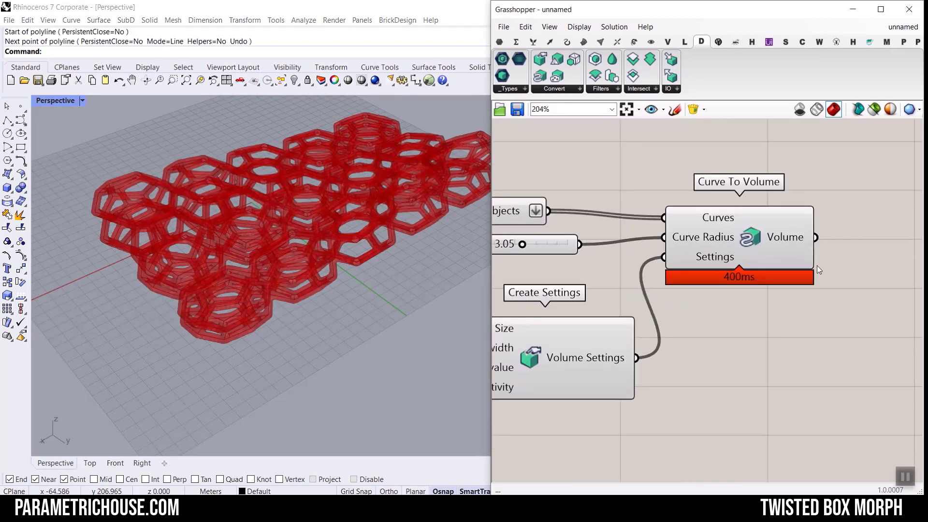
pyautogui.scroll(-5, 338, 265)
pyautogui.scroll(12, 199, 286)
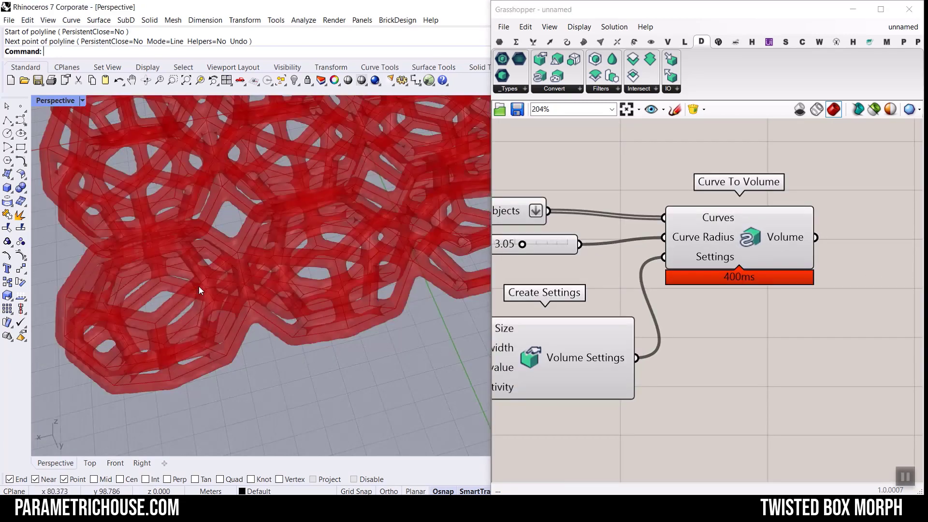
pyautogui.moveTo(241, 294); pyautogui.dragTo(227, 296, button='right')
pyautogui.scroll(2, 227, 296)
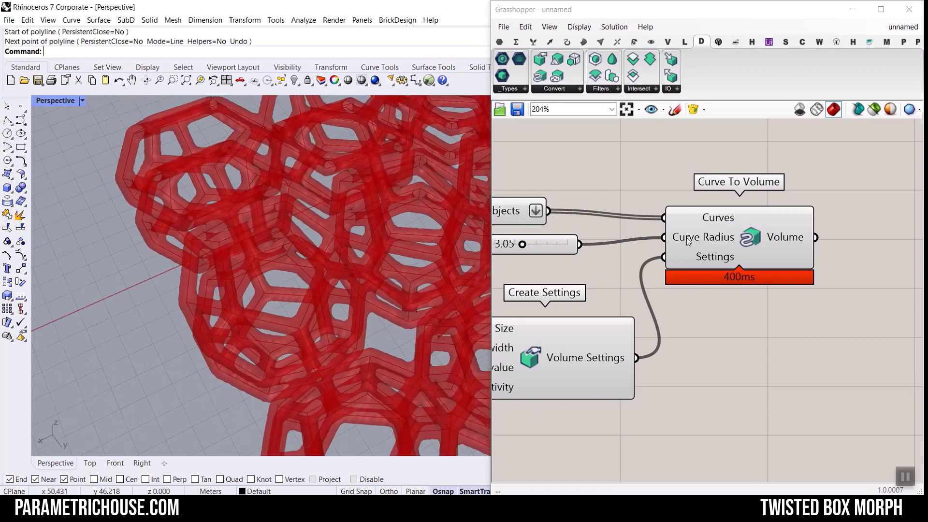
# Bake the Curve To Volume result with default attributes to inspect its mesh in Rhino, then undo the bake.
pyautogui.rightClick(779, 234)
pyautogui.click(793, 251)
pyautogui.click(806, 360)
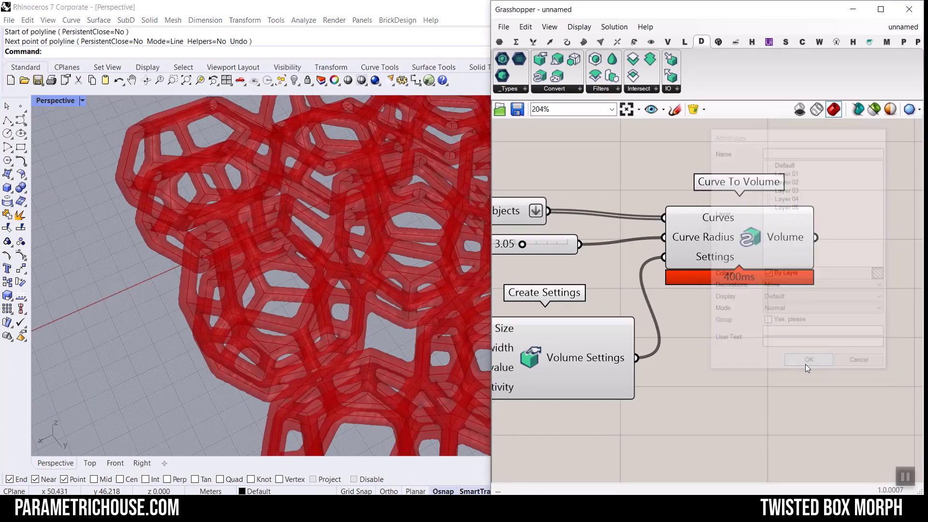
pyautogui.scroll(-5, 228, 243)
pyautogui.scroll(8, 291, 210)
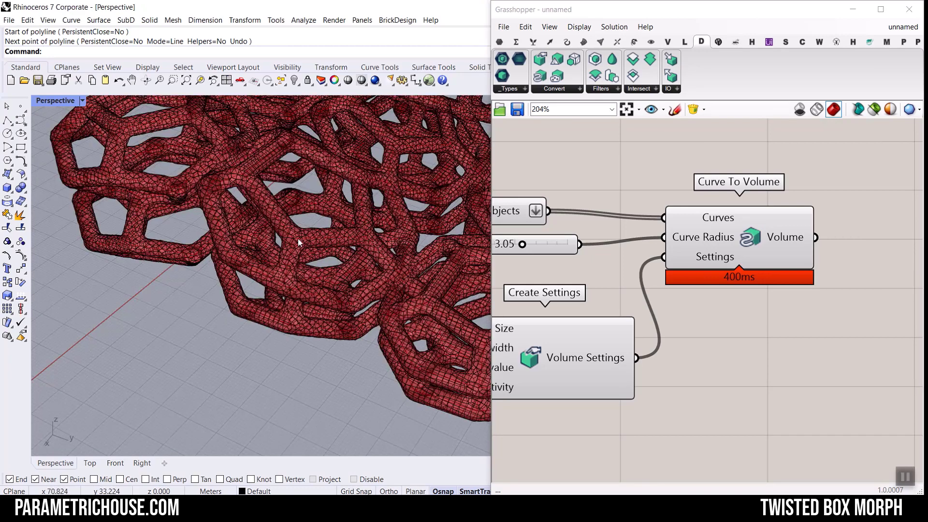
pyautogui.hotkey('ctrl', 'z')
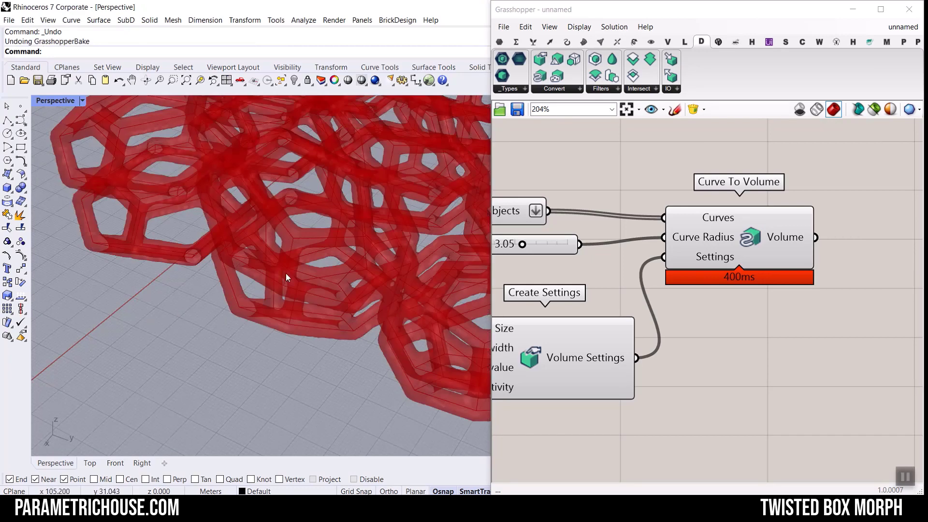
# Add a Smooth Volume component after Curve To Volume and connect the Volume output to its Volume input.
pyautogui.moveTo(689, 276); pyautogui.dragTo(570, 293, button='right')
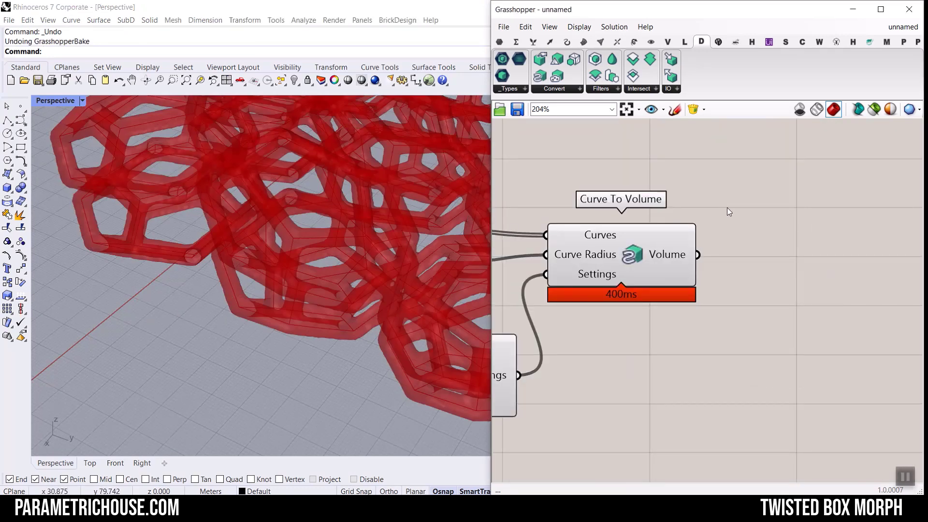
pyautogui.click(610, 89)
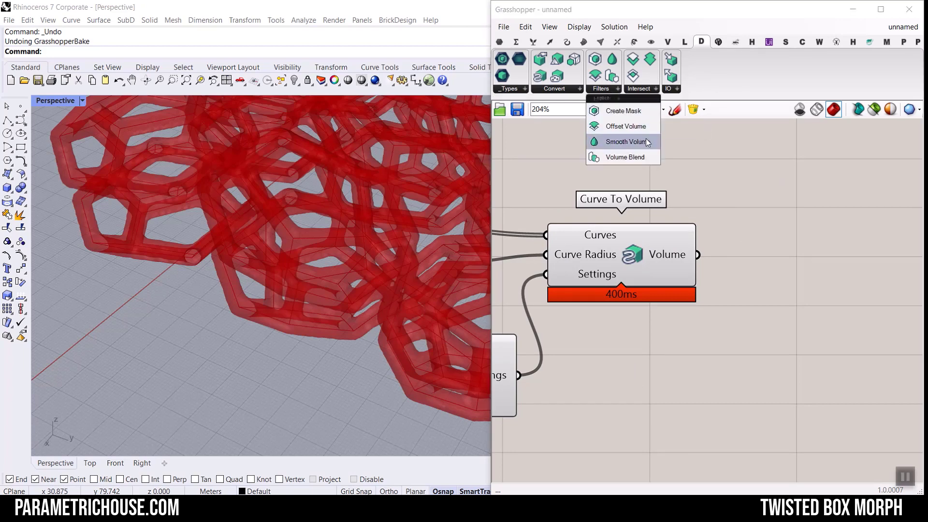
pyautogui.moveTo(645, 141); pyautogui.dragTo(844, 322)
pyautogui.moveTo(743, 283); pyautogui.dragTo(654, 242, button='right')
pyautogui.moveTo(609, 213); pyautogui.dragTo(688, 243)
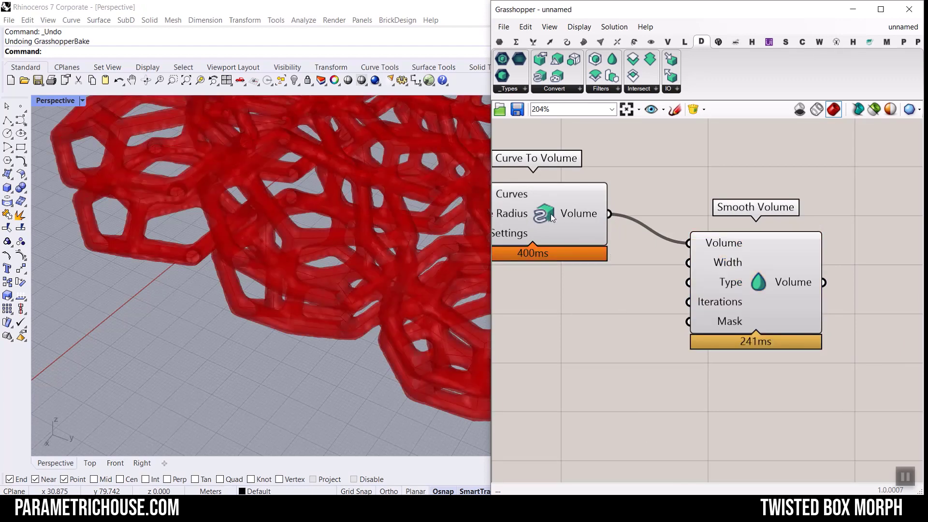
# Turn off the Curve To Volume preview and shift the Smooth Volume component slightly away from it.
pyautogui.rightClick(550, 213)
pyautogui.click(572, 239)
pyautogui.moveTo(678, 325); pyautogui.dragTo(607, 254, button='right')
pyautogui.click(744, 274)
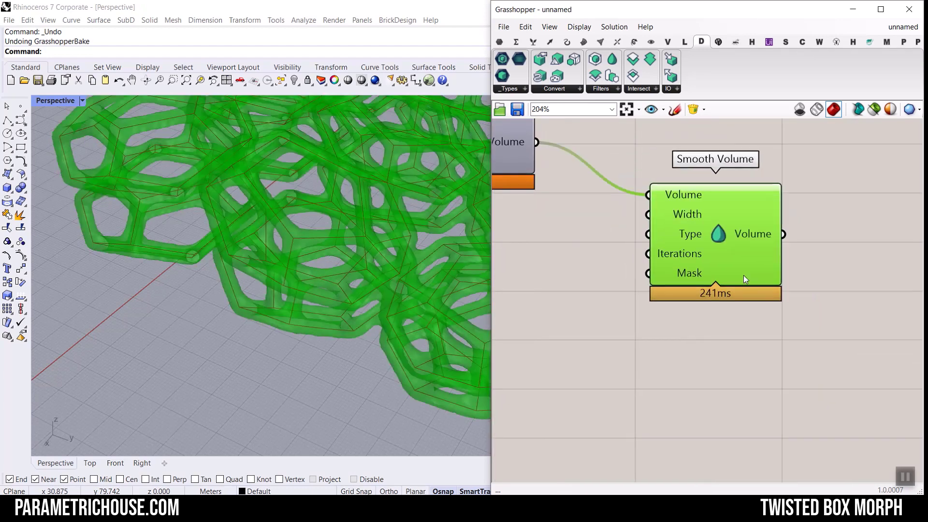
pyautogui.moveTo(743, 275); pyautogui.dragTo(760, 282)
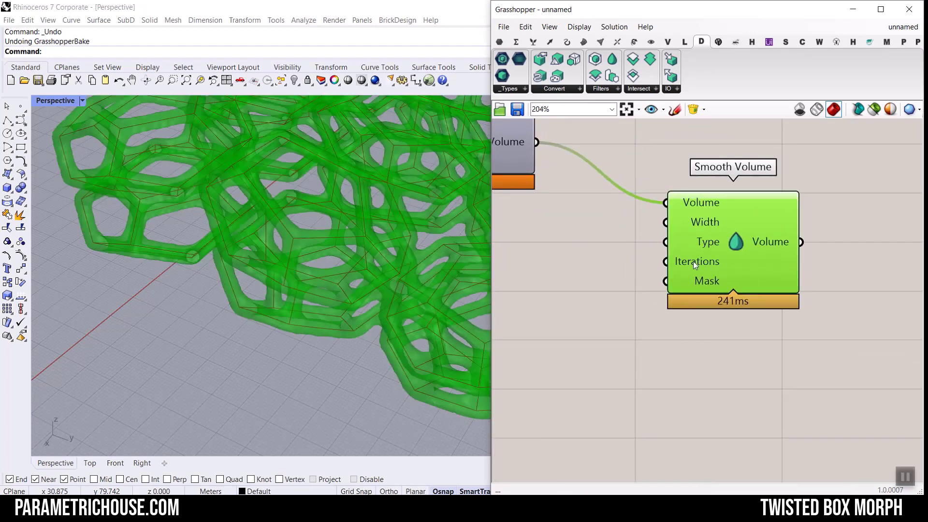
# Create a number slider with a value of 3 and connect it to Smooth Volume's Iterations input.
pyautogui.doubleClick(524, 295)
pyautogui.write('3')
pyautogui.press('Return')
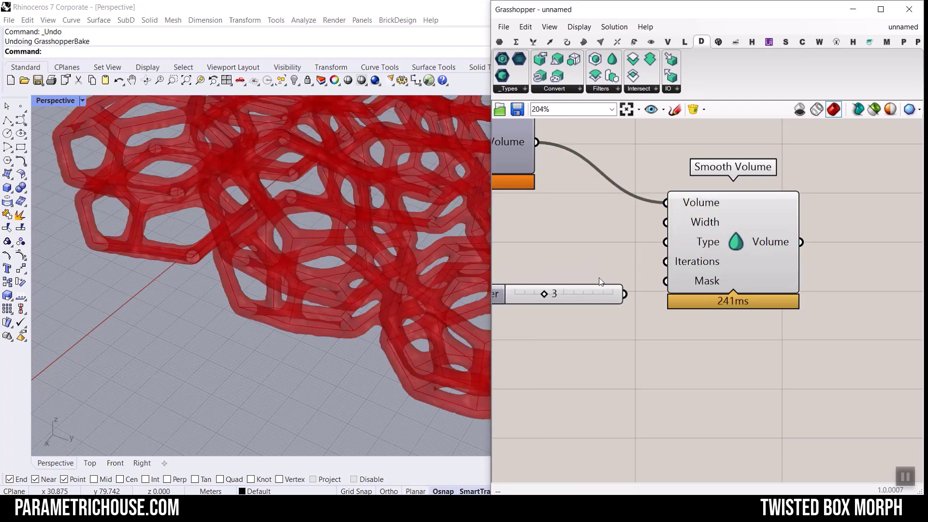
pyautogui.moveTo(624, 293); pyautogui.dragTo(665, 262)
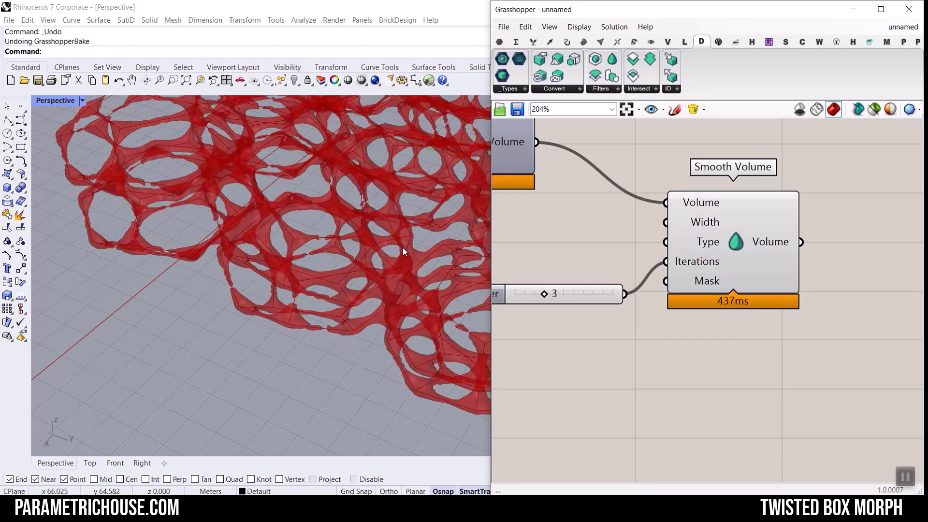
# Set the Curve Radius slider to 3.94 and check the smoothed volume in the viewport.
pyautogui.moveTo(574, 239); pyautogui.dragTo(731, 299, button='right')
pyautogui.scroll(-3, 732, 298)
pyautogui.moveTo(546, 246); pyautogui.dragTo(587, 252, button='right')
pyautogui.scroll(3, 587, 252)
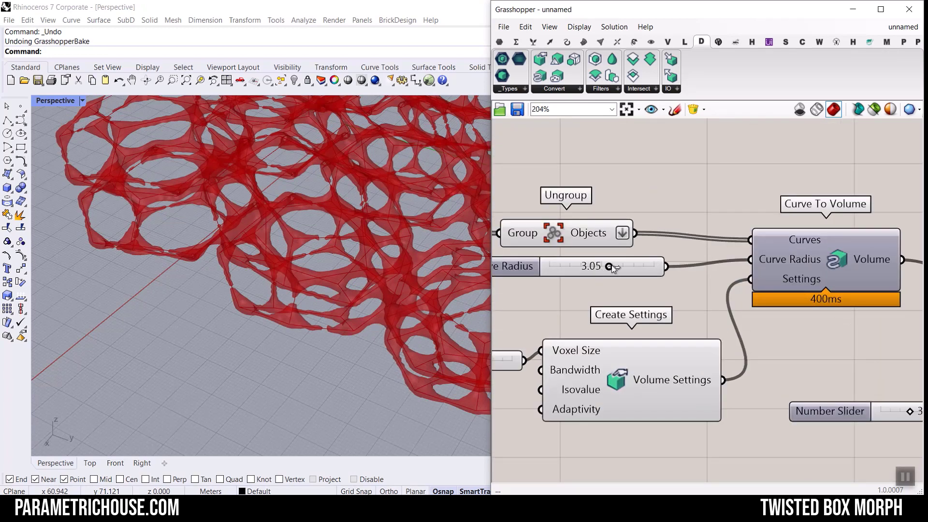
pyautogui.moveTo(610, 266); pyautogui.dragTo(634, 271)
pyautogui.scroll(-8, 261, 260)
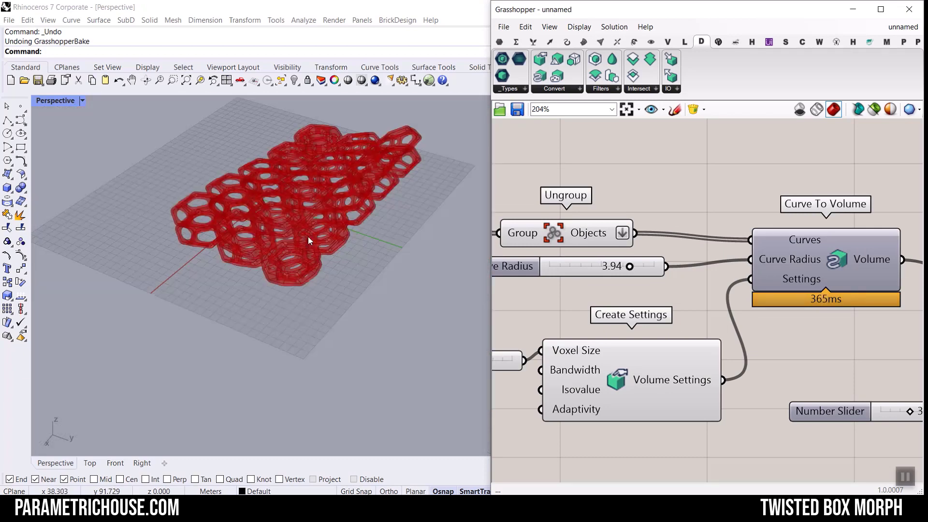
pyautogui.moveTo(311, 240); pyautogui.dragTo(288, 250, button='right')
pyautogui.scroll(5, 288, 250)
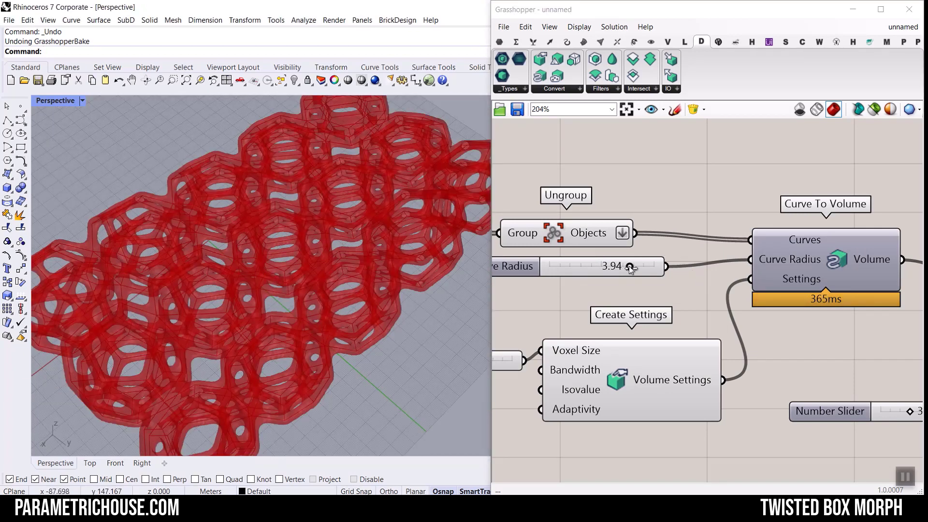
# Increase the Curve Radius slider to 4.81 and review the thicker smoothed volume.
pyautogui.click(643, 269)
pyautogui.moveTo(643, 269); pyautogui.dragTo(663, 269)
pyautogui.scroll(-4, 363, 256)
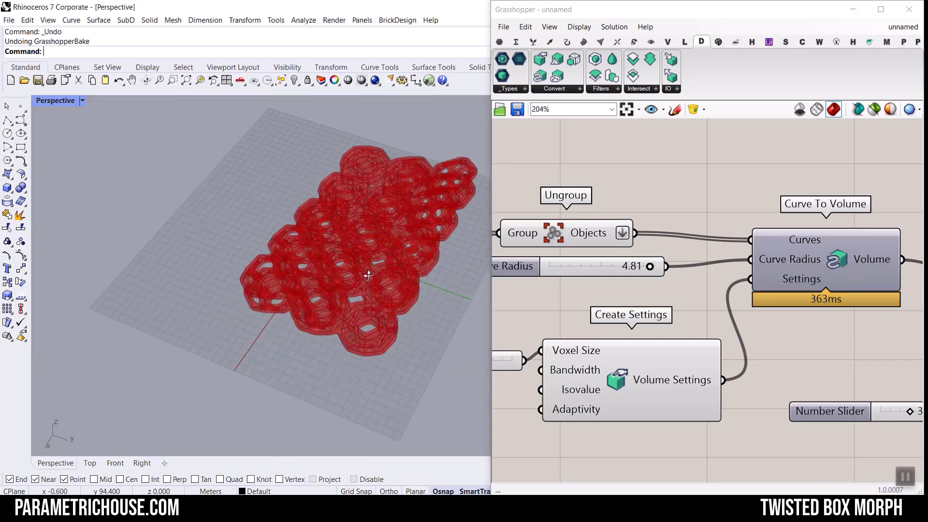
pyautogui.scroll(3, 367, 274)
pyautogui.scroll(-2, 314, 288)
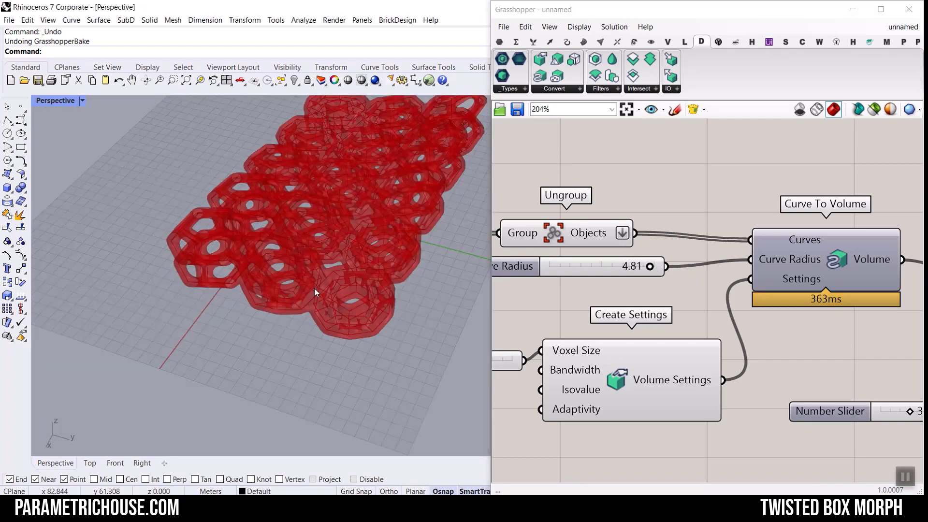
pyautogui.scroll(-3, 314, 288)
pyautogui.scroll(-3, 663, 271)
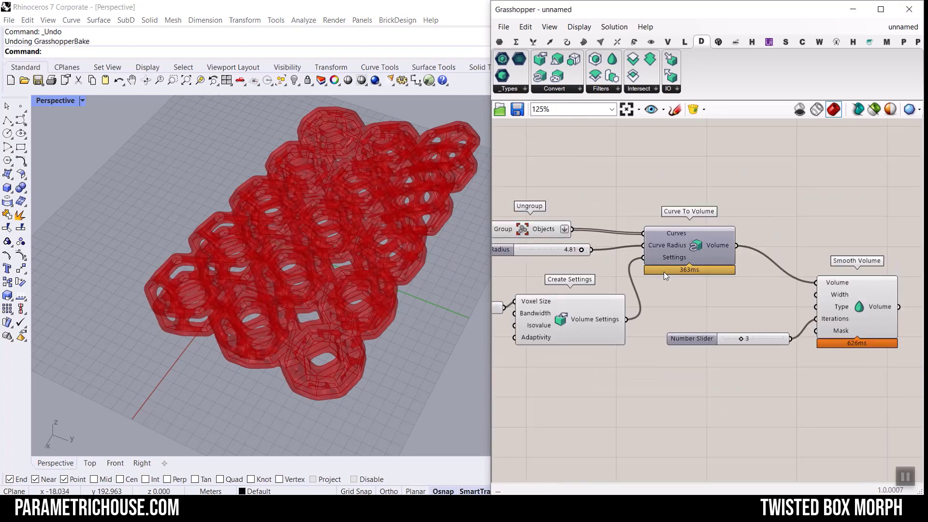
# Add a Volume to Mesh component after Smooth Volume and connect the smoothed Volume output to its Volume input.
pyautogui.moveTo(753, 292); pyautogui.dragTo(594, 271, button='right')
pyautogui.scroll(3, 783, 309)
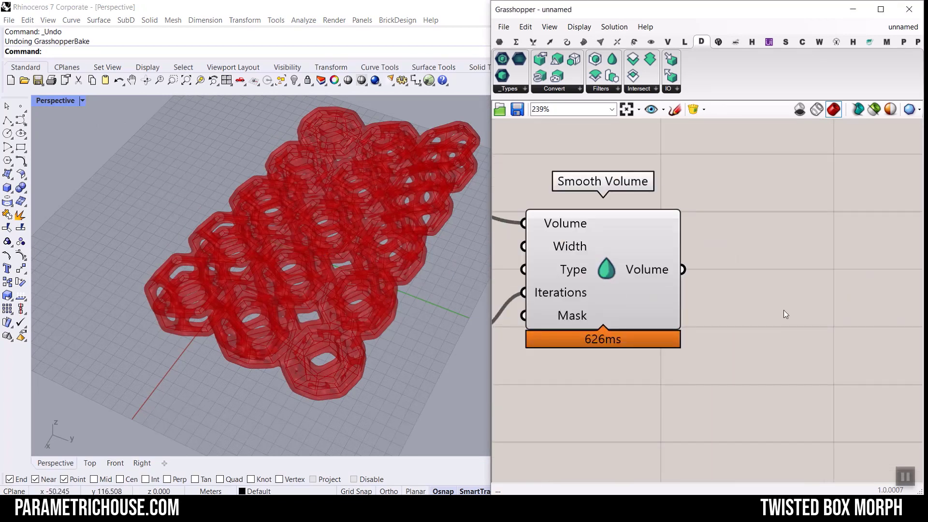
pyautogui.moveTo(783, 309); pyautogui.dragTo(730, 279, button='right')
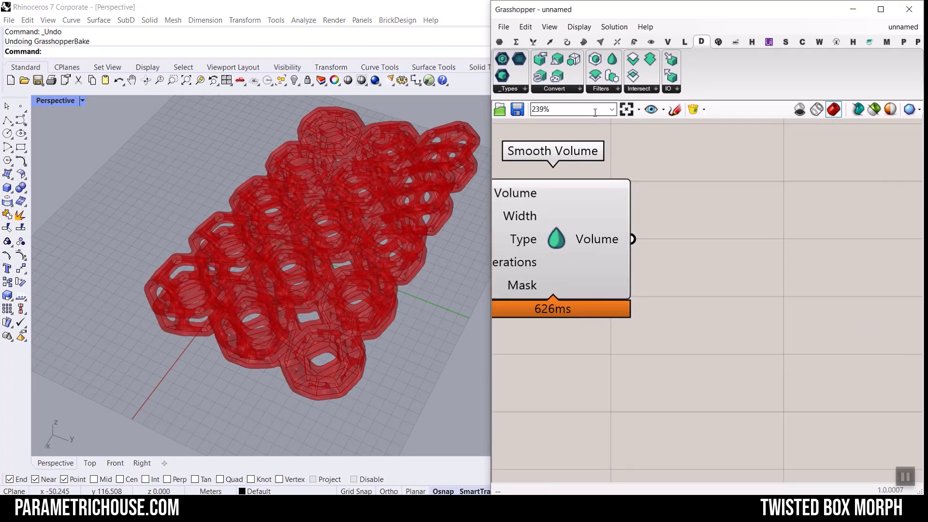
pyautogui.click(560, 89)
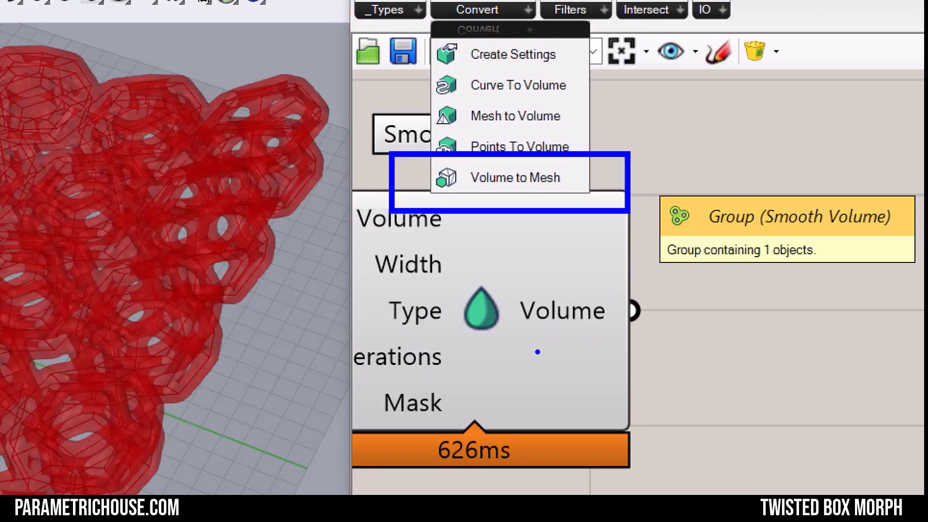
pyautogui.moveTo(515, 352); pyautogui.dragTo(656, 352)
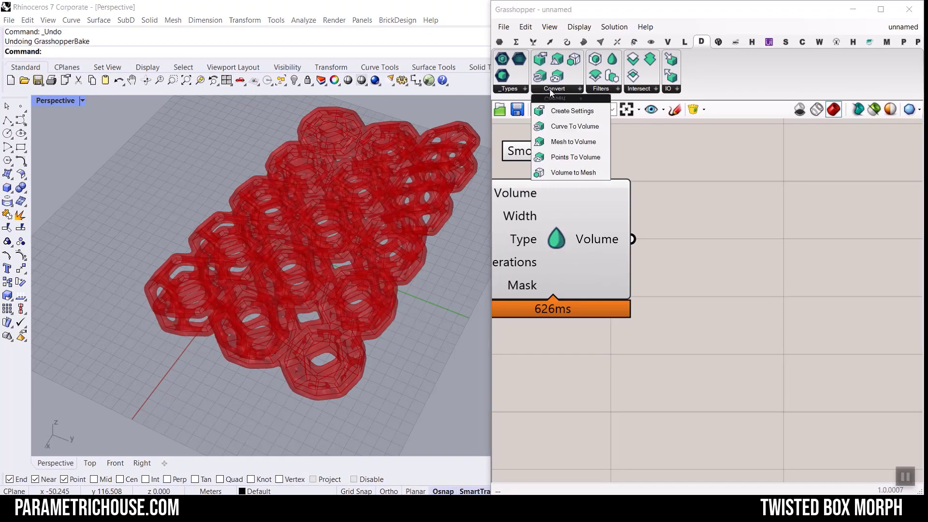
pyautogui.click(579, 163)
pyautogui.click(555, 90)
pyautogui.moveTo(575, 173); pyautogui.dragTo(763, 279)
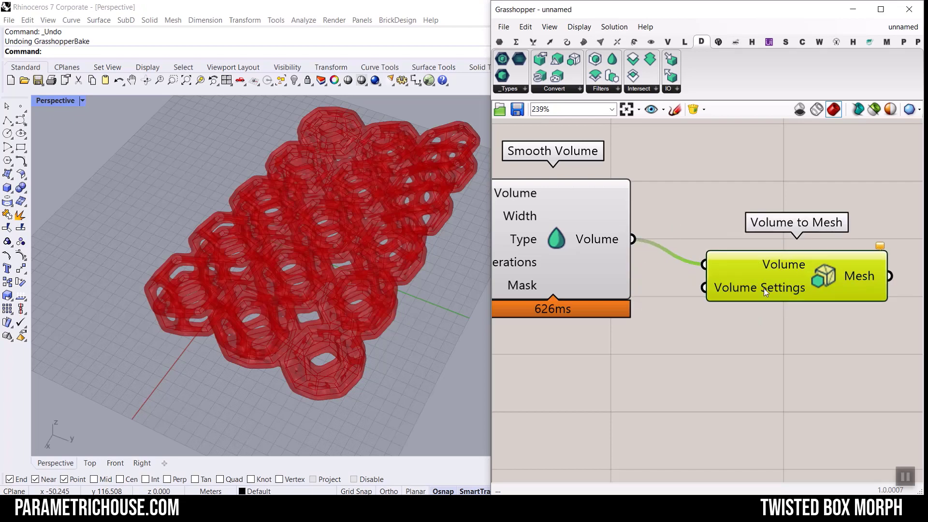
# Connect Create Settings' Volume Settings output to the Volume Settings input of Volume to Mesh.
pyautogui.scroll(-5, 841, 326)
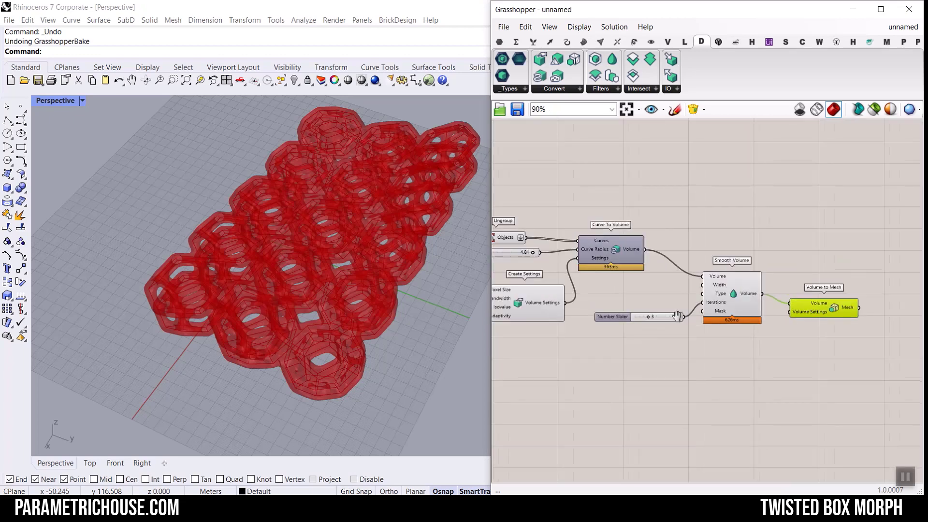
pyautogui.moveTo(676, 316); pyautogui.dragTo(703, 310, button='right')
pyautogui.scroll(2, 564, 297)
pyautogui.scroll(-3, 604, 293)
pyautogui.moveTo(604, 296); pyautogui.dragTo(827, 298)
pyautogui.scroll(3, 772, 306)
pyautogui.click(769, 306)
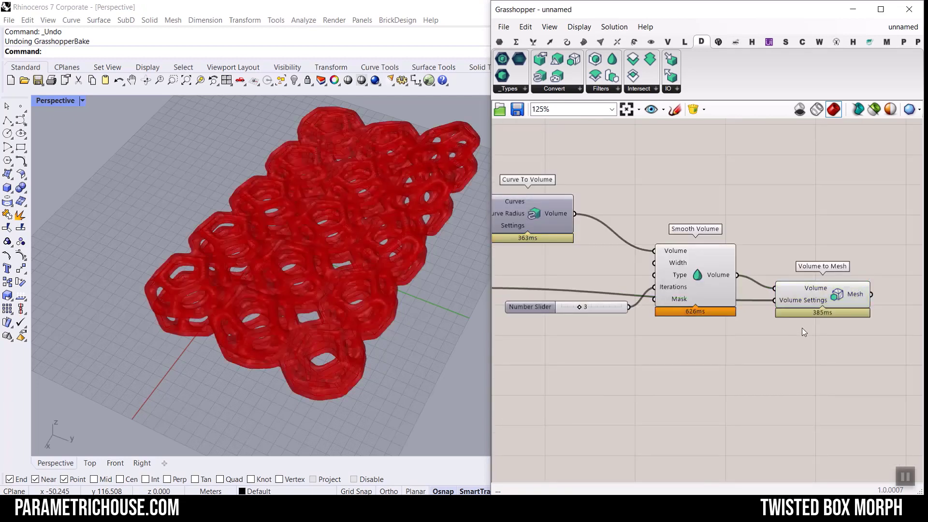
# Turn off the preview of the Smooth Volume component.
pyautogui.click(696, 270)
pyautogui.rightClick(634, 259)
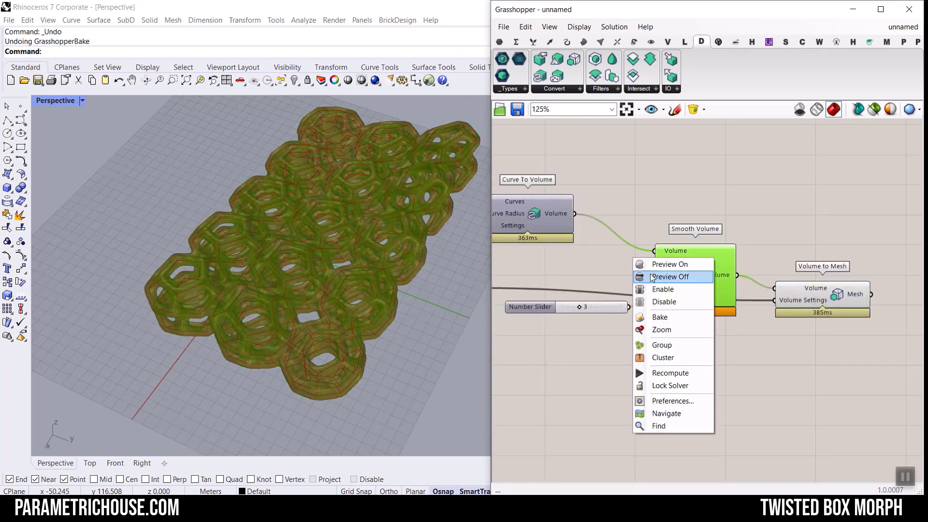
pyautogui.click(669, 276)
pyautogui.scroll(4, 826, 278)
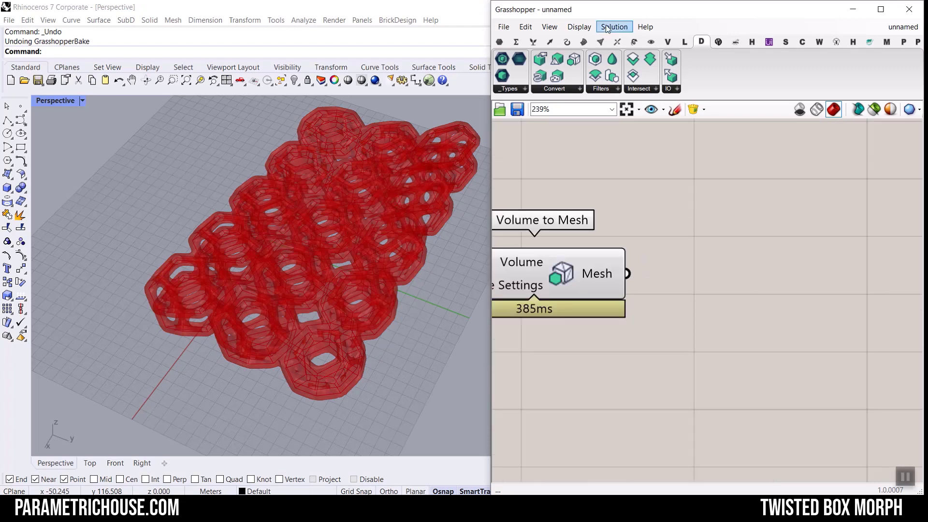
# Add a Custom Preview component after Volume to Mesh and connect the Mesh output to its Geometry input.
pyautogui.click(652, 43)
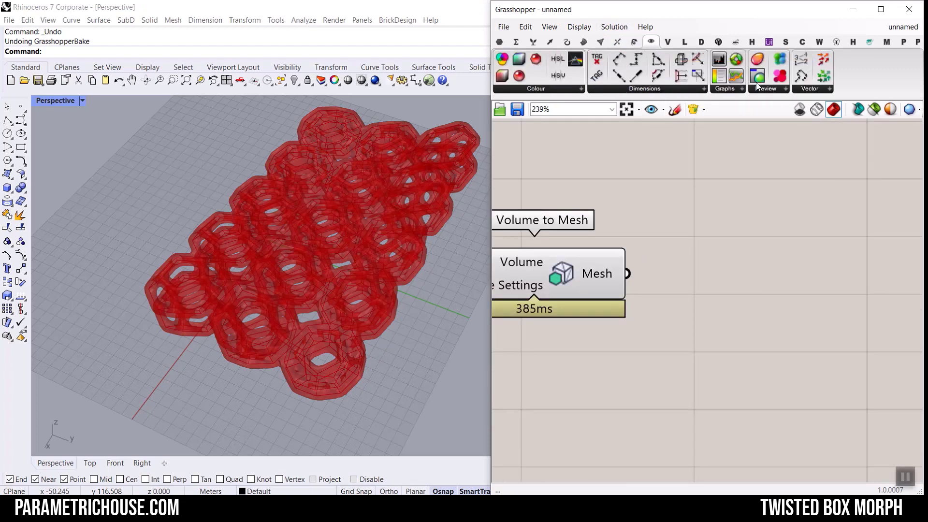
pyautogui.moveTo(758, 76); pyautogui.dragTo(738, 307)
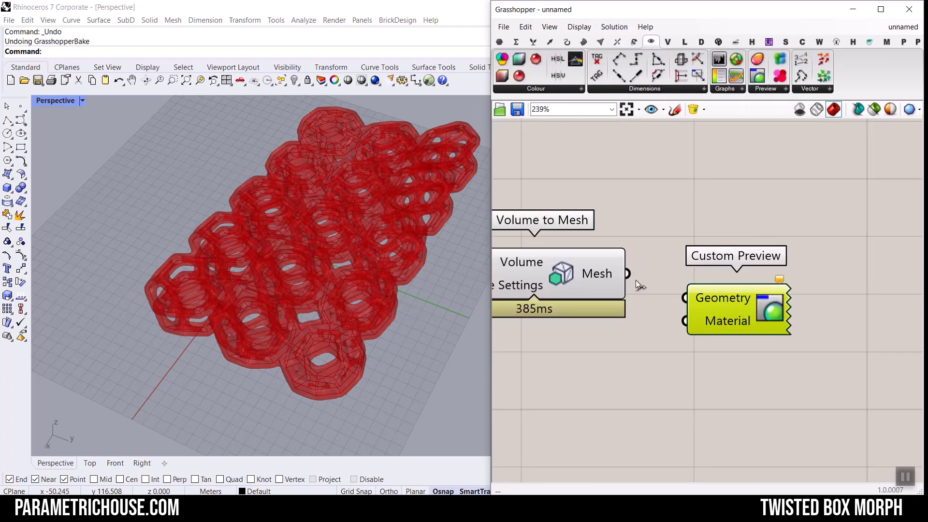
pyautogui.moveTo(636, 280); pyautogui.dragTo(679, 304)
pyautogui.click(705, 356)
pyautogui.moveTo(648, 343); pyautogui.dragTo(603, 311, button='right')
pyautogui.moveTo(715, 281); pyautogui.dragTo(846, 299)
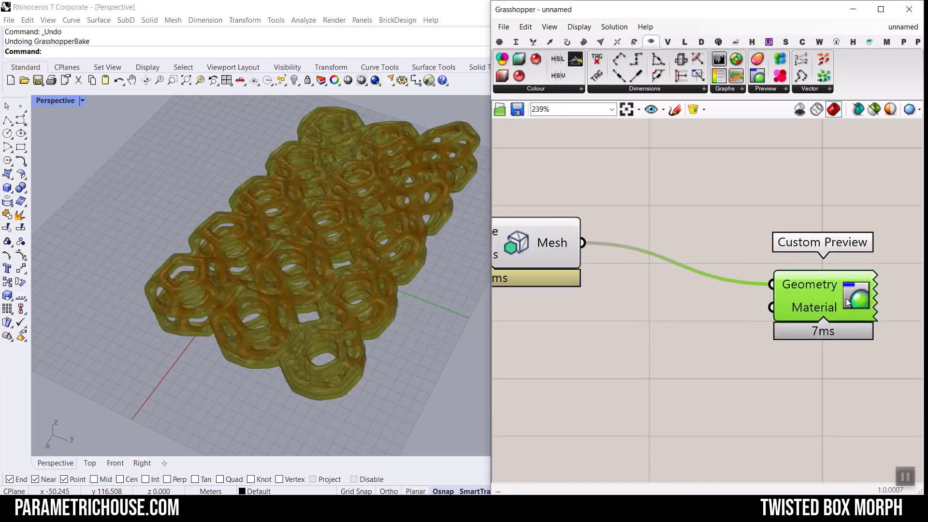
pyautogui.click(668, 336)
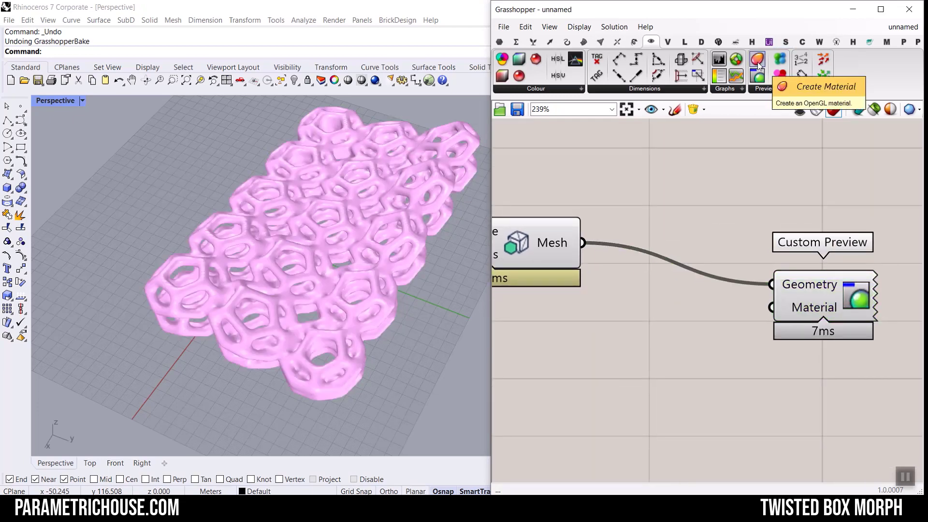
# Add a Create Material component and connect its Material output to the Material input of Custom Preview.
pyautogui.moveTo(758, 63); pyautogui.dragTo(639, 405)
pyautogui.moveTo(659, 384); pyautogui.dragTo(676, 299, button='right')
pyautogui.moveTo(749, 318); pyautogui.dragTo(781, 232)
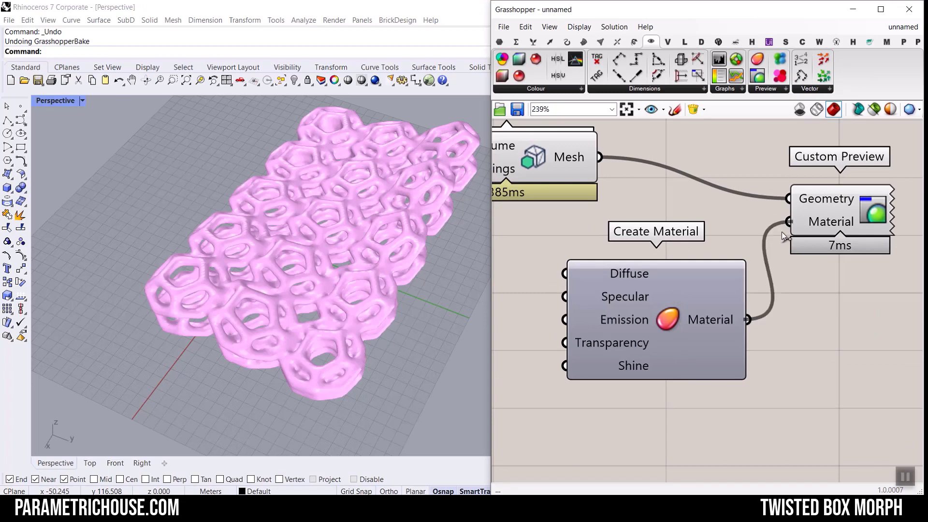
# Add a Colour Swatch and connect it to the Diffuse input of Create Material.
pyautogui.moveTo(583, 321); pyautogui.dragTo(742, 282, button='right')
pyautogui.doubleClick(600, 281)
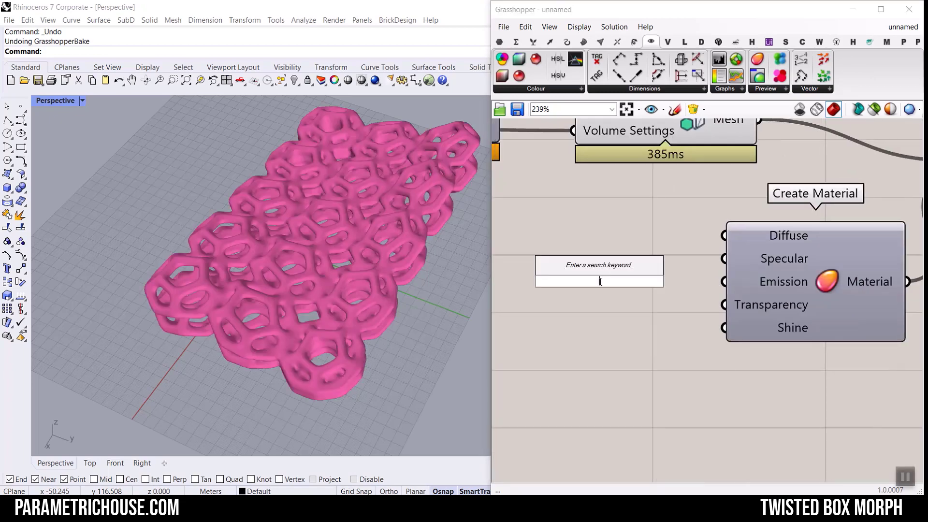
pyautogui.write('swatch')
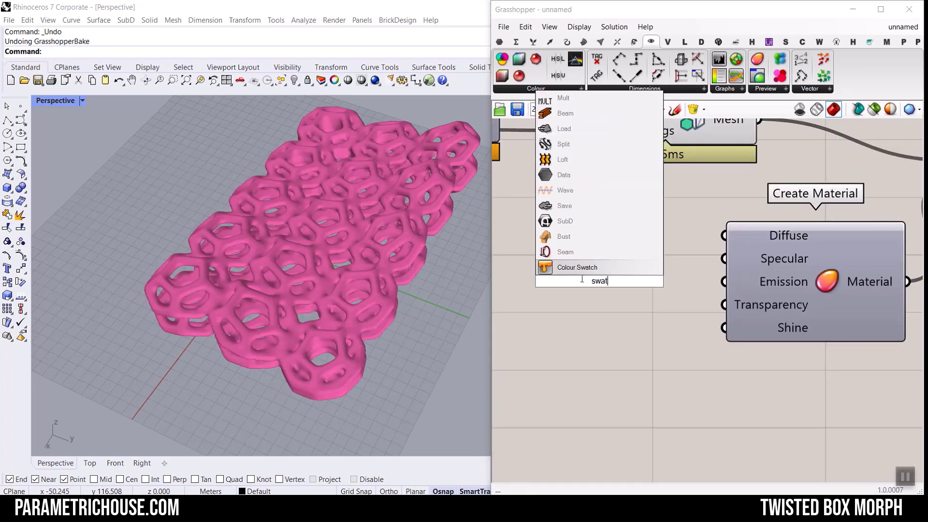
pyautogui.press('Return')
pyautogui.moveTo(615, 279); pyautogui.dragTo(611, 233)
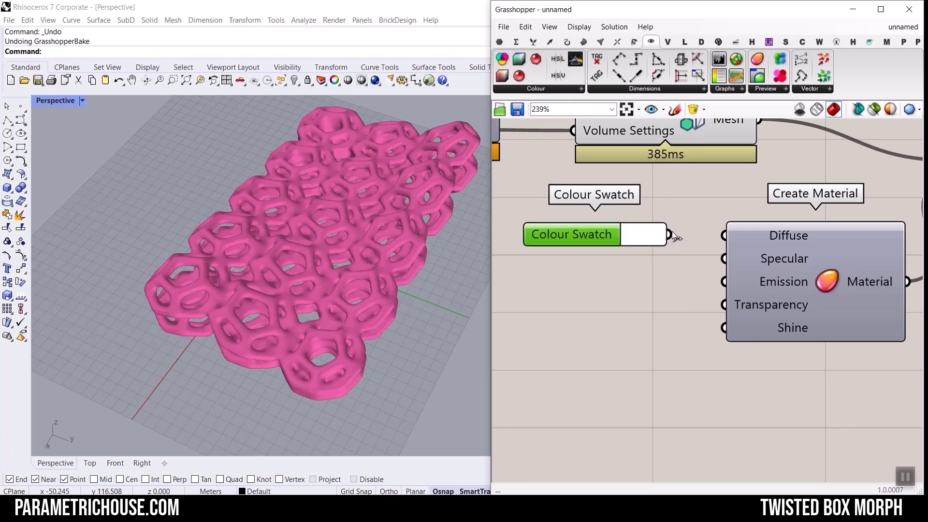
pyautogui.moveTo(671, 235); pyautogui.dragTo(724, 235)
# Duplicate the Colour Swatch, connect the copy to the Emission input of Create Material, and set it to black.
pyautogui.keyDown('alt'); pyautogui.moveTo(606, 239); pyautogui.dragTo(605, 291); pyautogui.keyUp('alt')
pyautogui.moveTo(668, 285); pyautogui.dragTo(720, 280)
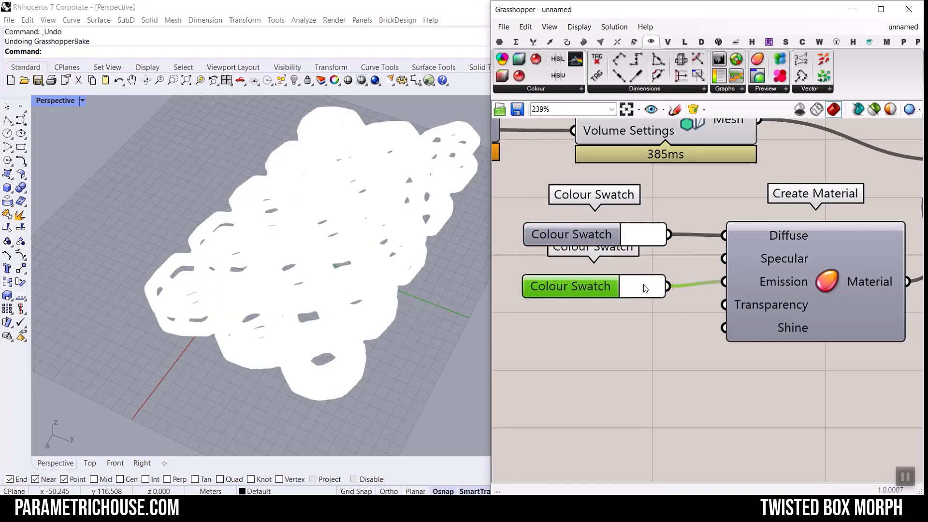
pyautogui.click(644, 286)
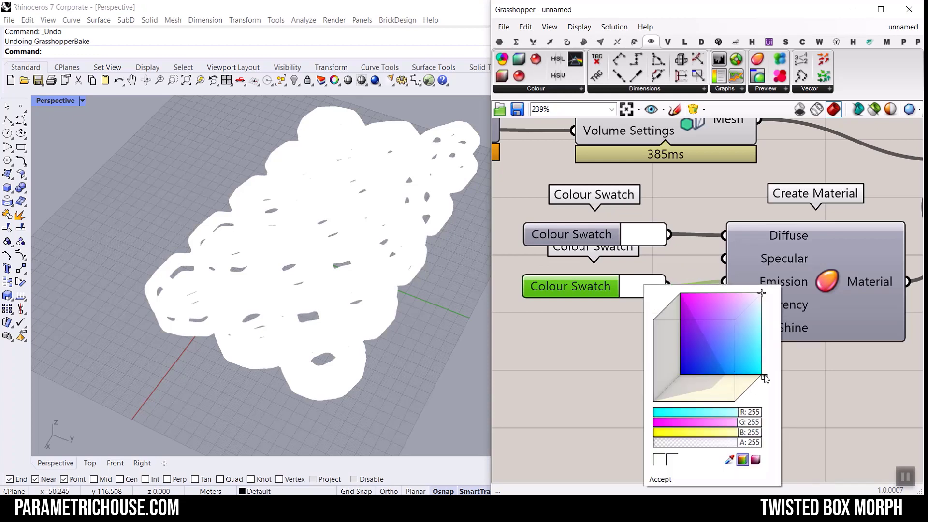
pyautogui.moveTo(764, 378); pyautogui.dragTo(695, 410)
pyautogui.click(607, 422)
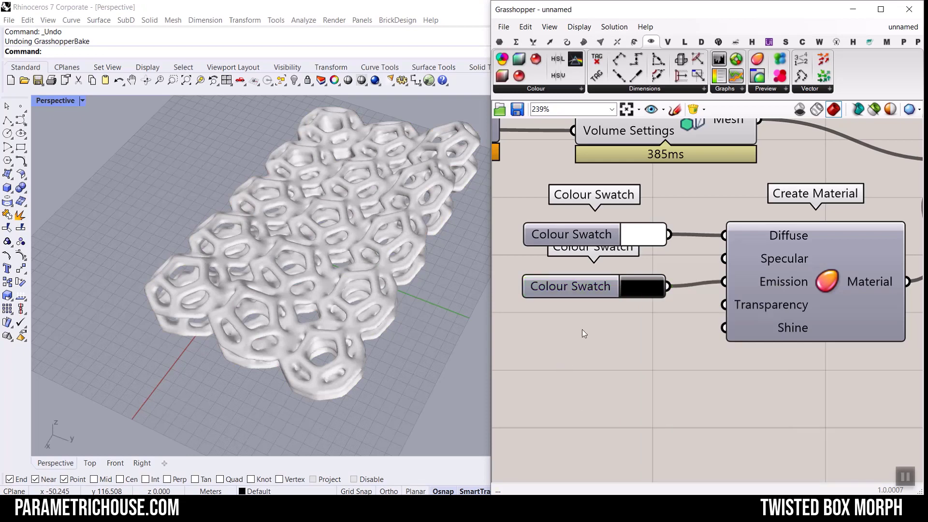
# Set the Colour Swatch feeding the Diffuse input to a strong red.
pyautogui.click(641, 235)
pyautogui.click(717, 308)
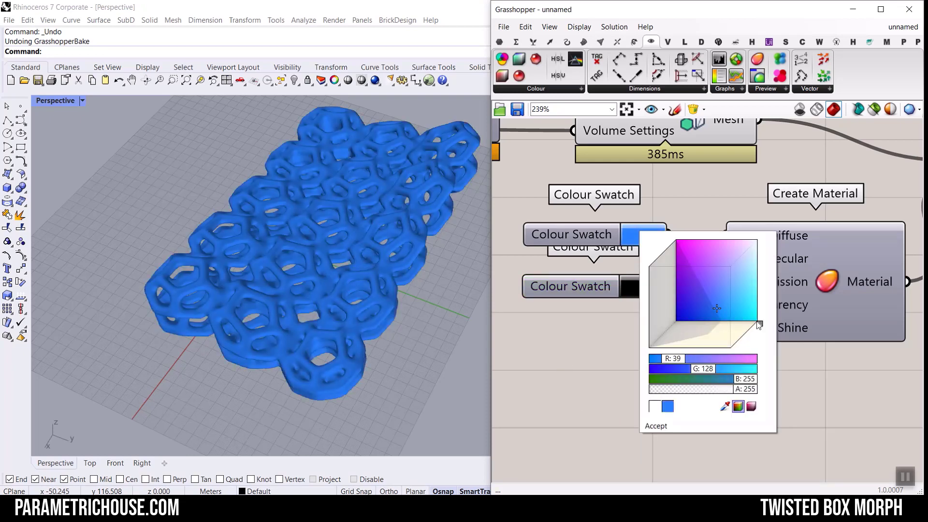
pyautogui.moveTo(760, 328); pyautogui.dragTo(725, 346)
pyautogui.click(648, 276)
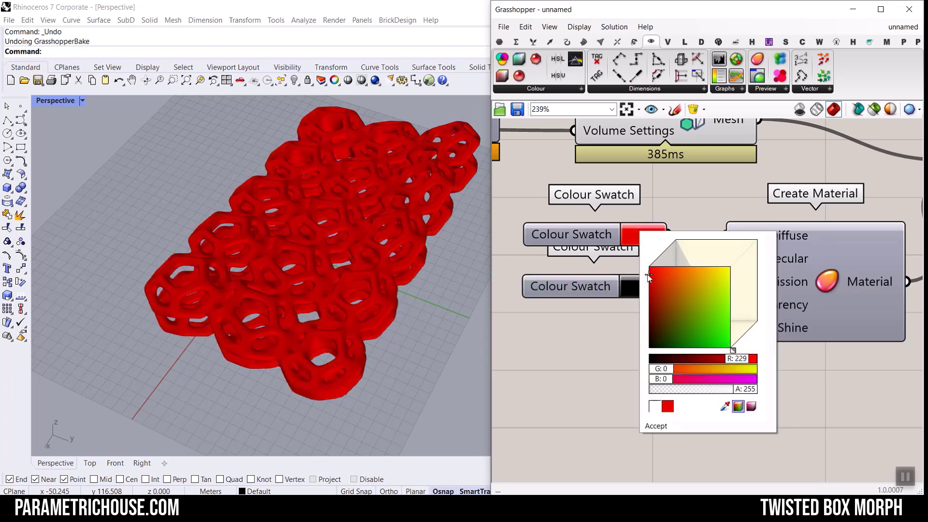
pyautogui.moveTo(656, 275); pyautogui.dragTo(657, 277)
pyautogui.click(683, 184)
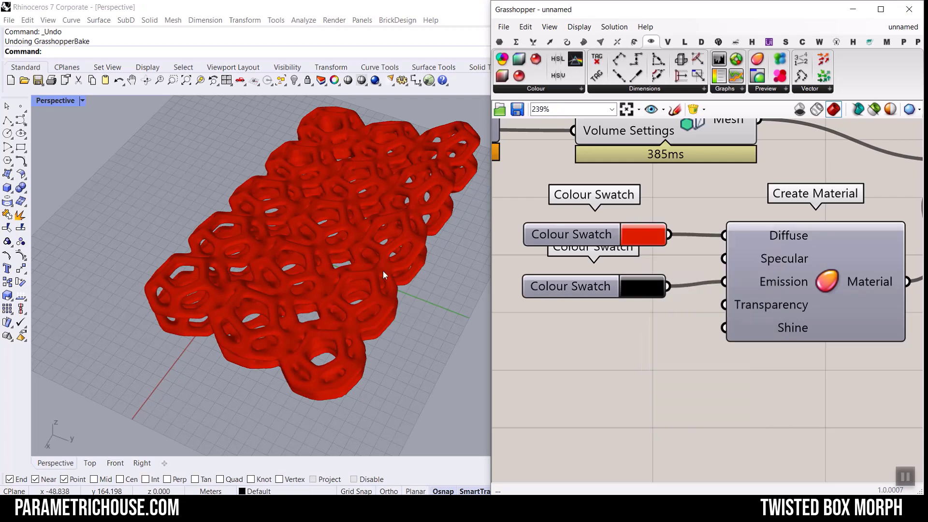
# Add a 0 to 100 Number Slider, connect it to the Shine input of Create Material, and set it to 6.
pyautogui.scroll(8, 325, 273)
pyautogui.moveTo(325, 274); pyautogui.dragTo(314, 304, button='right')
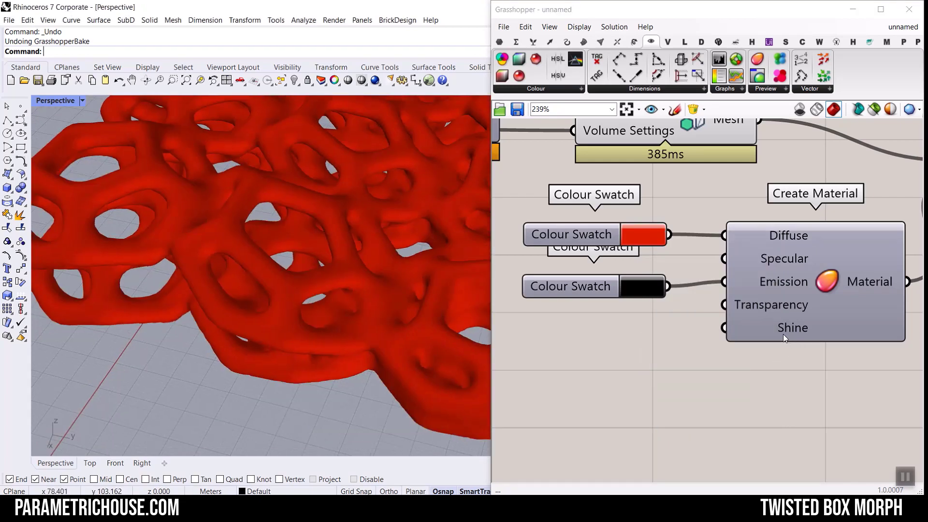
pyautogui.doubleClick(621, 361)
pyautogui.write('0..100')
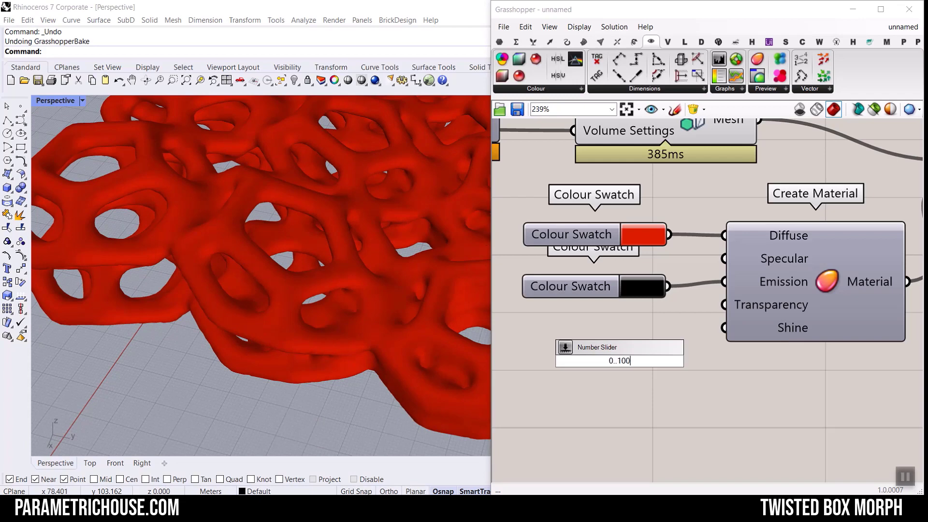
pyautogui.press('Return')
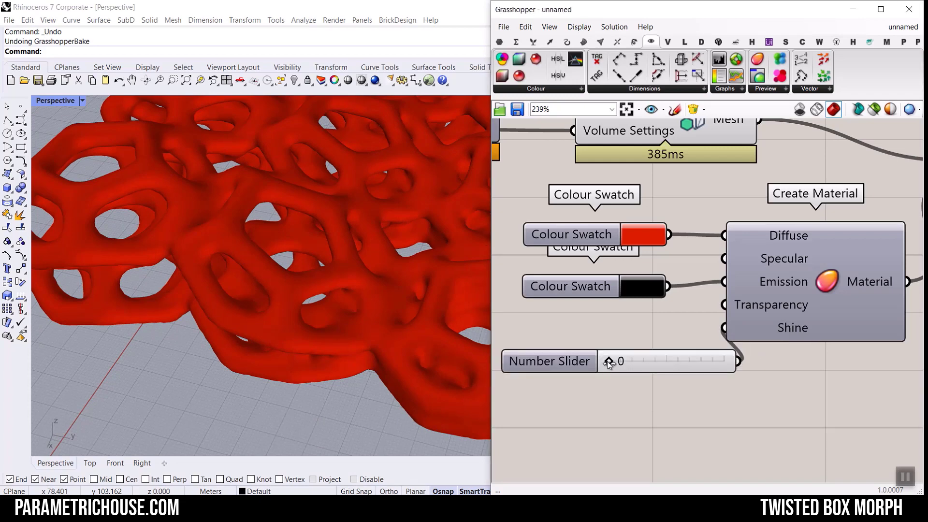
pyautogui.moveTo(608, 362); pyautogui.dragTo(615, 362)
# Set the Curve Radius slider to 5.00 to thicken the mesh struts.
pyautogui.scroll(-5, 289, 309)
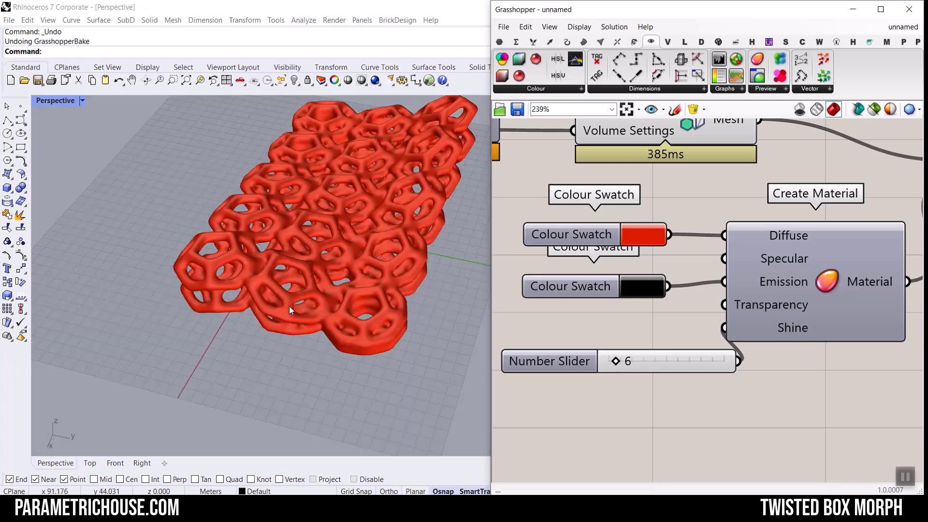
pyautogui.moveTo(289, 306); pyautogui.dragTo(333, 309, button='right')
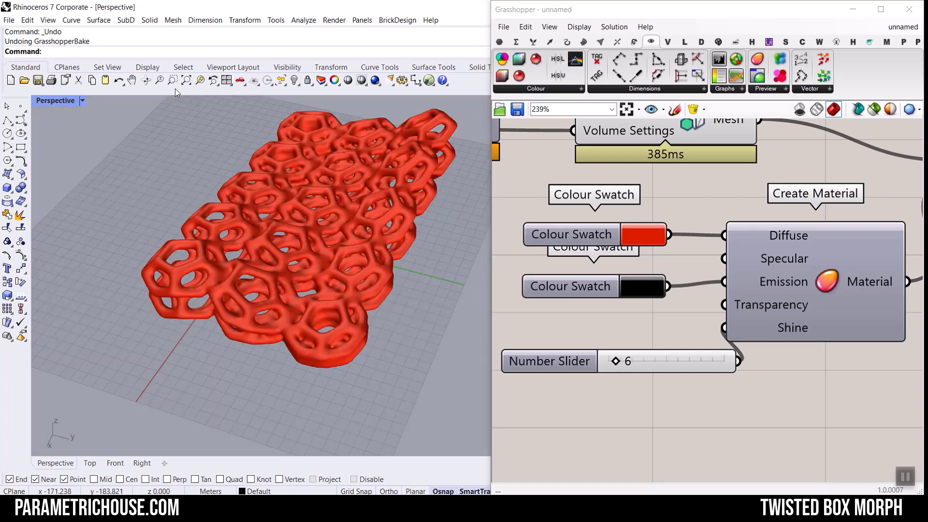
pyautogui.click(186, 81)
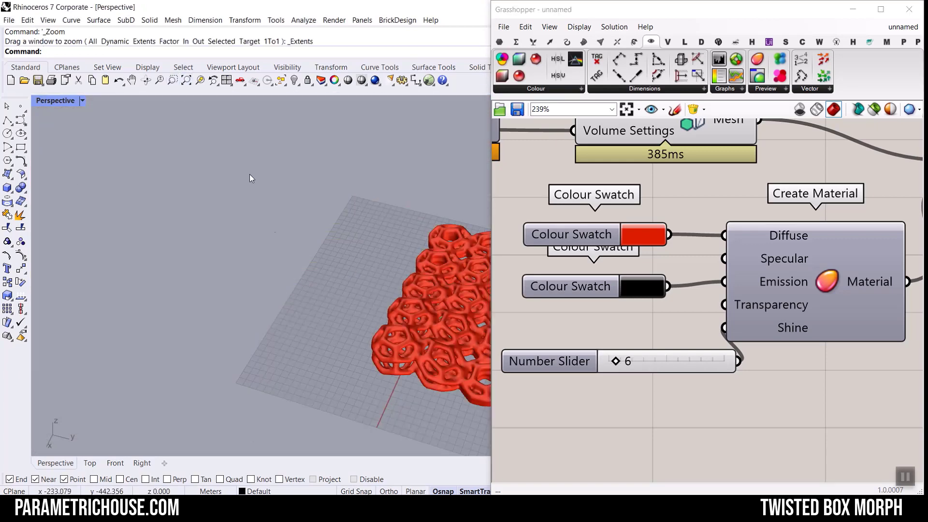
pyautogui.moveTo(250, 178); pyautogui.dragTo(672, 284, button='right')
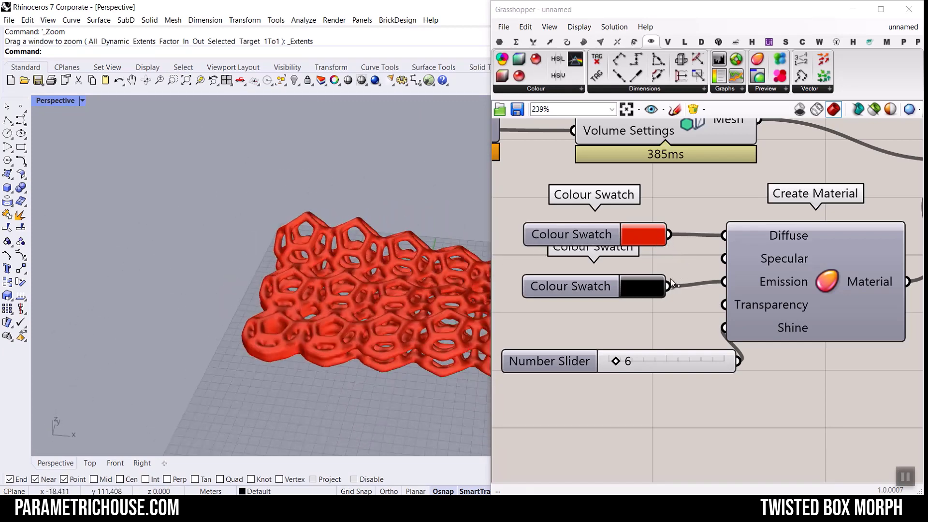
pyautogui.scroll(5, 361, 303)
pyautogui.scroll(-4, 798, 283)
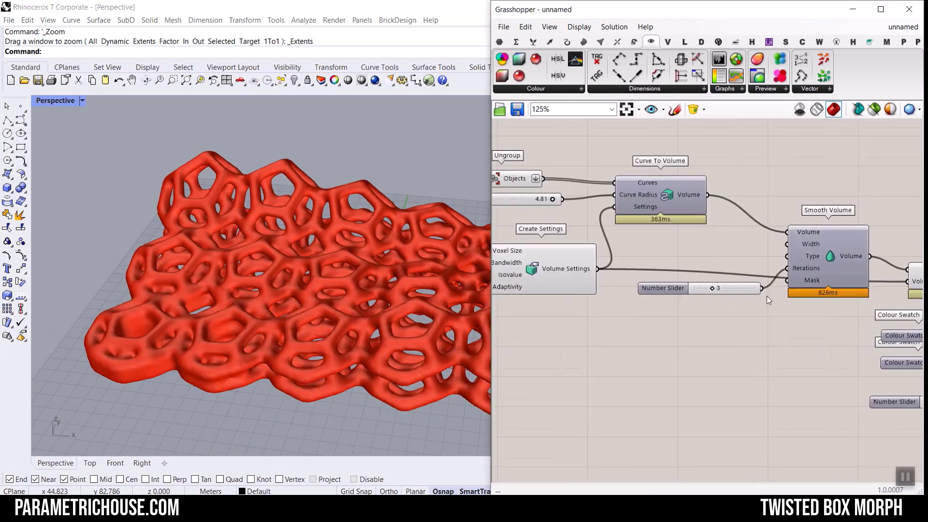
pyautogui.moveTo(508, 193); pyautogui.dragTo(694, 244, button='right')
pyautogui.scroll(4, 720, 253)
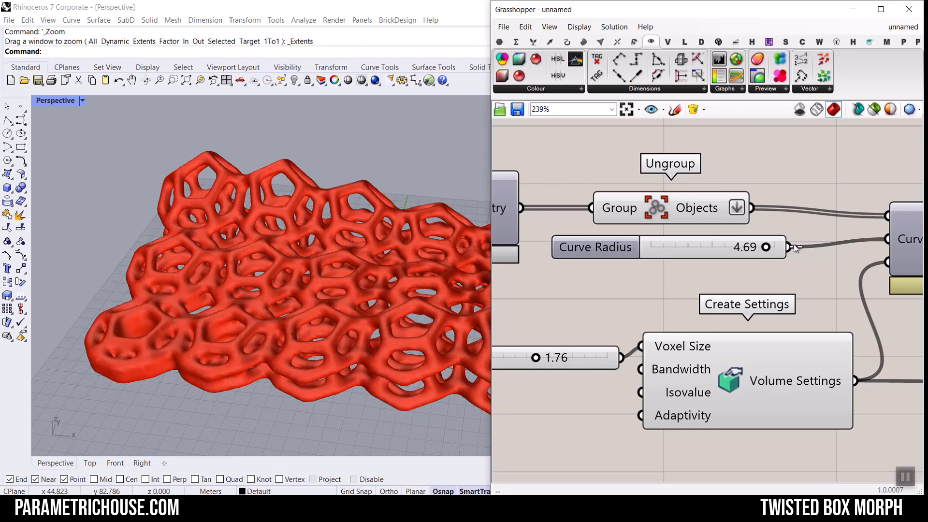
pyautogui.scroll(-3, 649, 267)
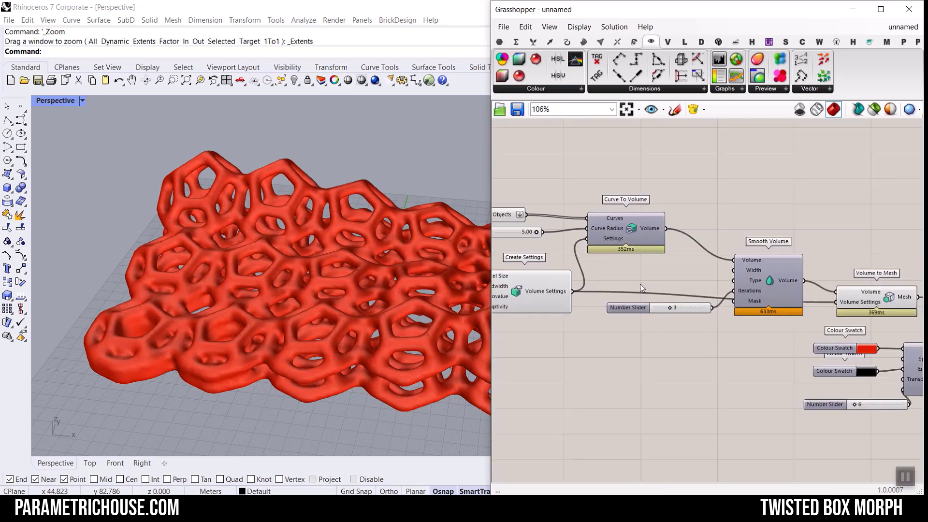
# Examine the red smoothed mesh from several angles and distances in the perspective viewport, comparing it with its base surface.
pyautogui.scroll(2, 792, 280)
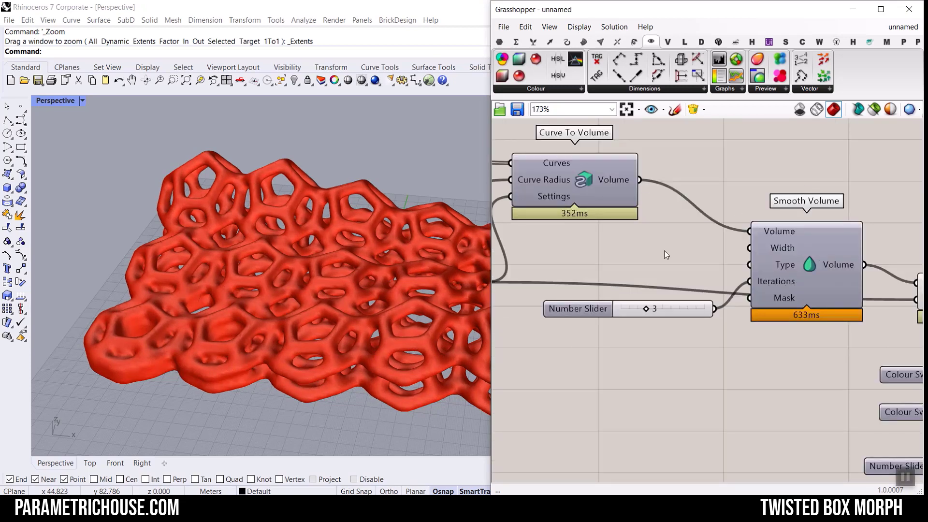
pyautogui.scroll(-3, 631, 267)
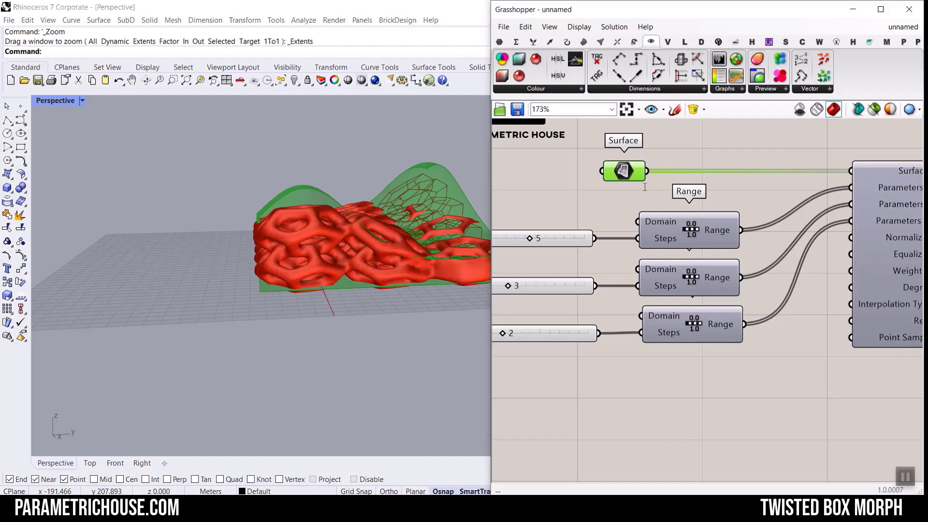
pyautogui.moveTo(387, 224); pyautogui.dragTo(272, 266, button='right')
pyautogui.scroll(-5, 243, 262)
pyautogui.scroll(4, 233, 249)
pyautogui.keyDown('shift'); pyautogui.moveTo(272, 266); pyautogui.dragTo(347, 300, button='right'); pyautogui.keyUp('shift')
pyautogui.scroll(3, 371, 340)
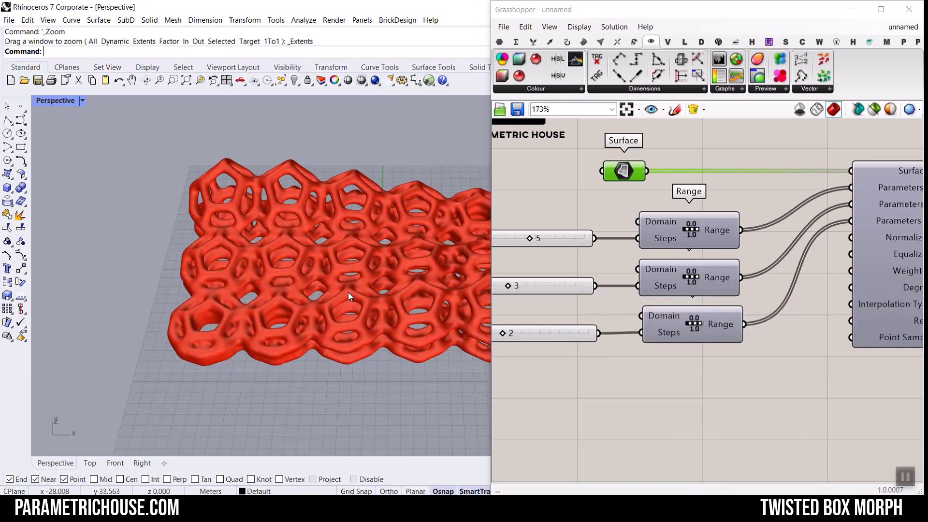
pyautogui.moveTo(334, 305); pyautogui.dragTo(375, 295, button='right')
pyautogui.scroll(-3, 314, 297)
pyautogui.moveTo(314, 297); pyautogui.dragTo(354, 294, button='right')
pyautogui.scroll(4, 283, 296)
pyautogui.scroll(5, 329, 308)
pyautogui.scroll(-5, 314, 254)
pyautogui.scroll(5, 355, 294)
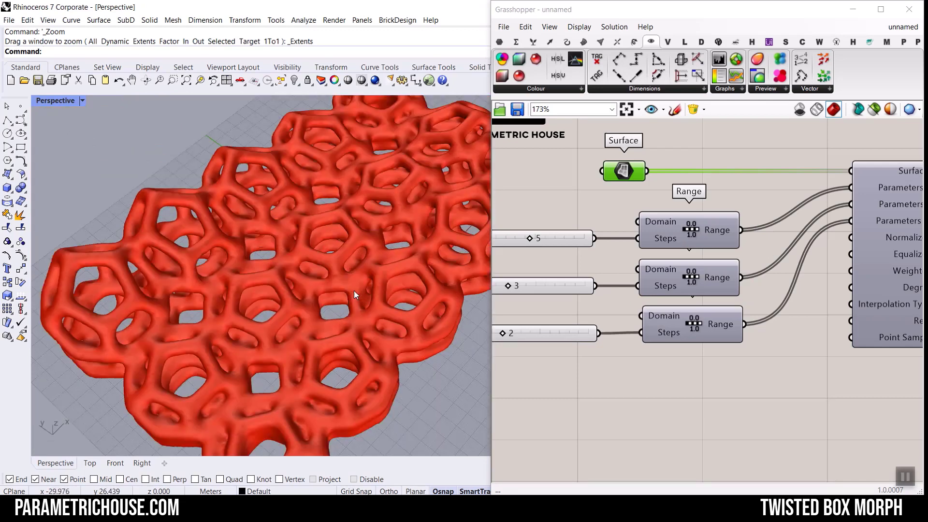